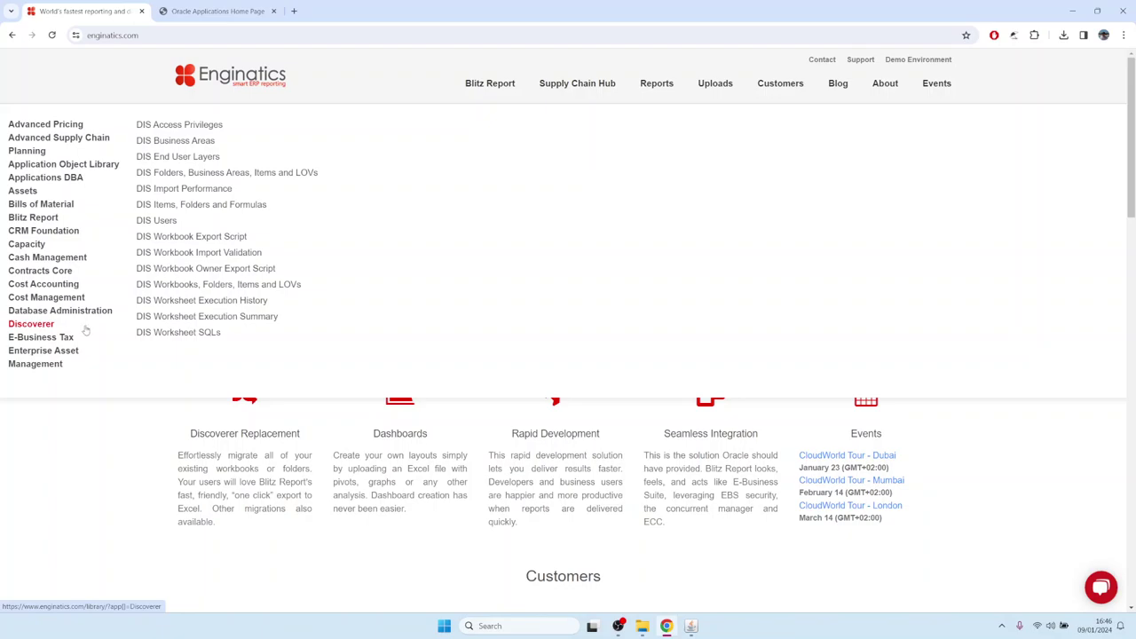
Step: Open the DIS Workbook Export Script report page and read its full description of the Discoverer migration steps
left_click(195, 241)
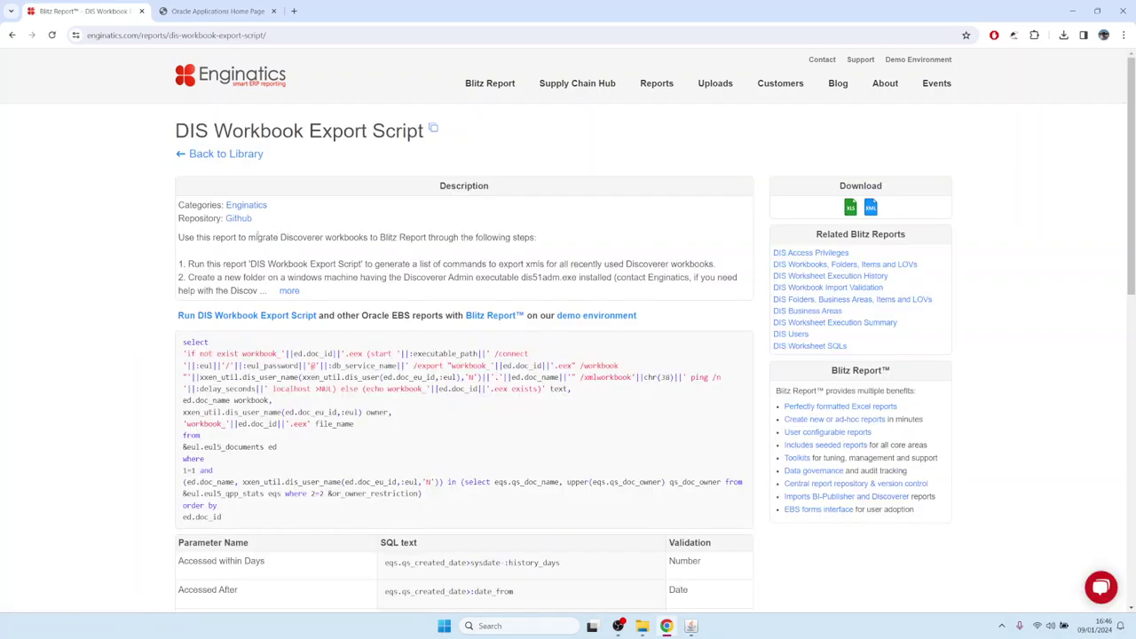
left_click(289, 291)
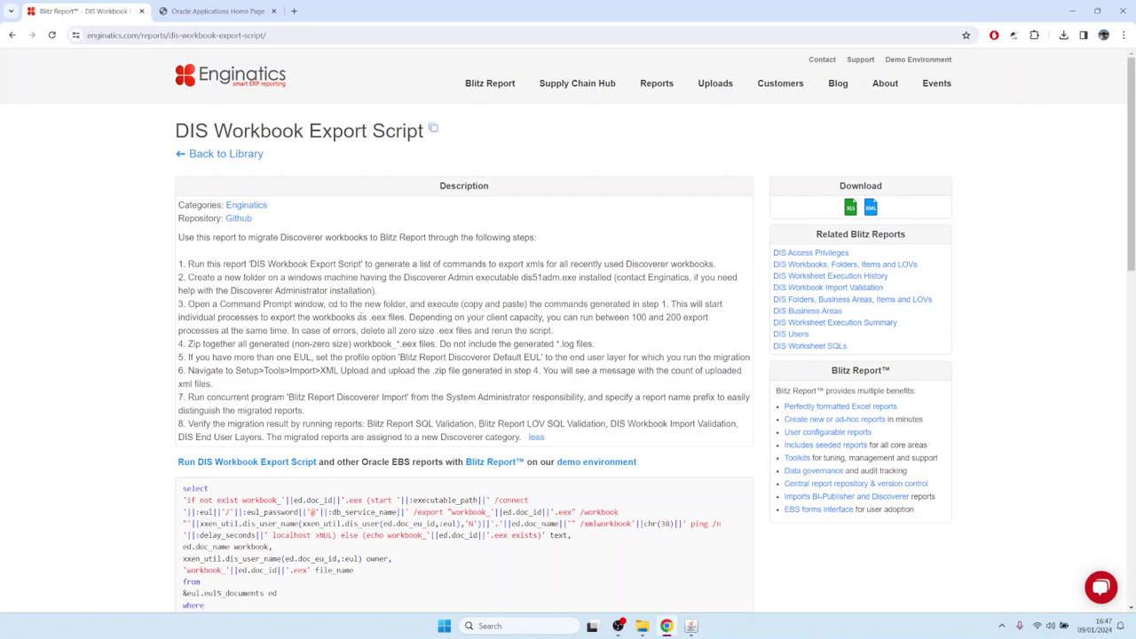
left_click_drag(366, 319, 387, 317)
left_click_drag(184, 343, 604, 344)
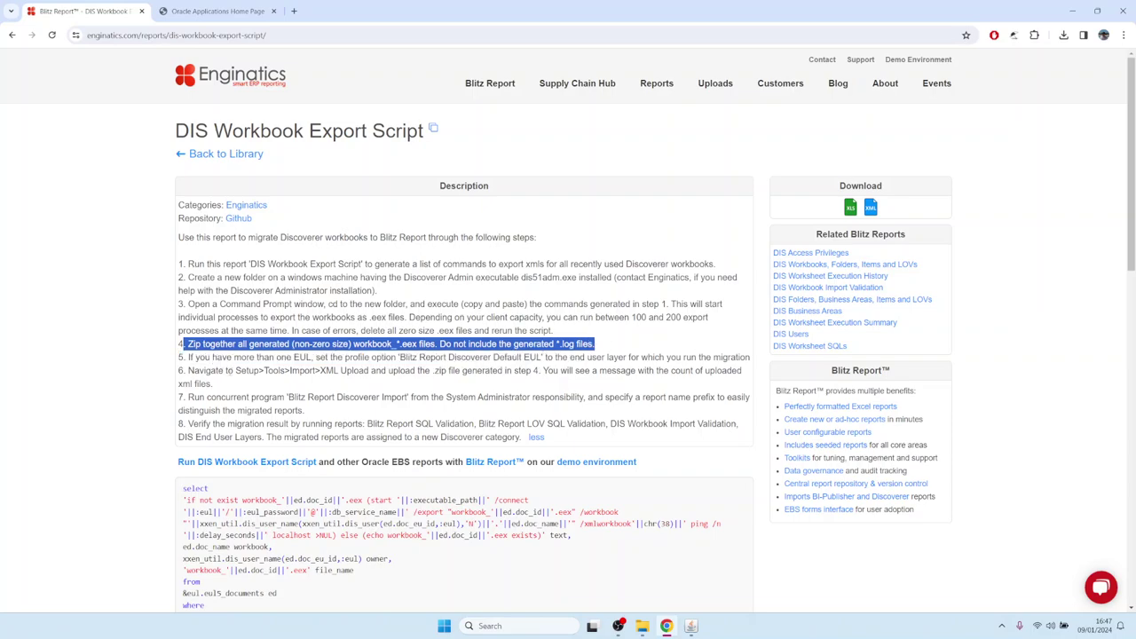
left_click_drag(235, 370, 368, 370)
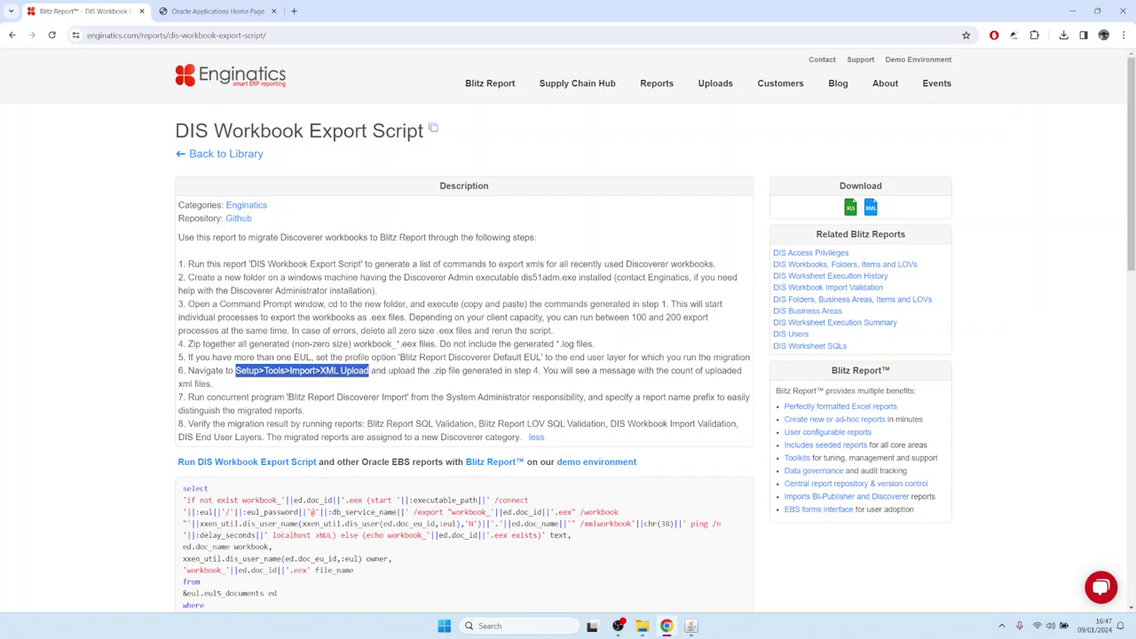
left_click_drag(289, 397, 409, 396)
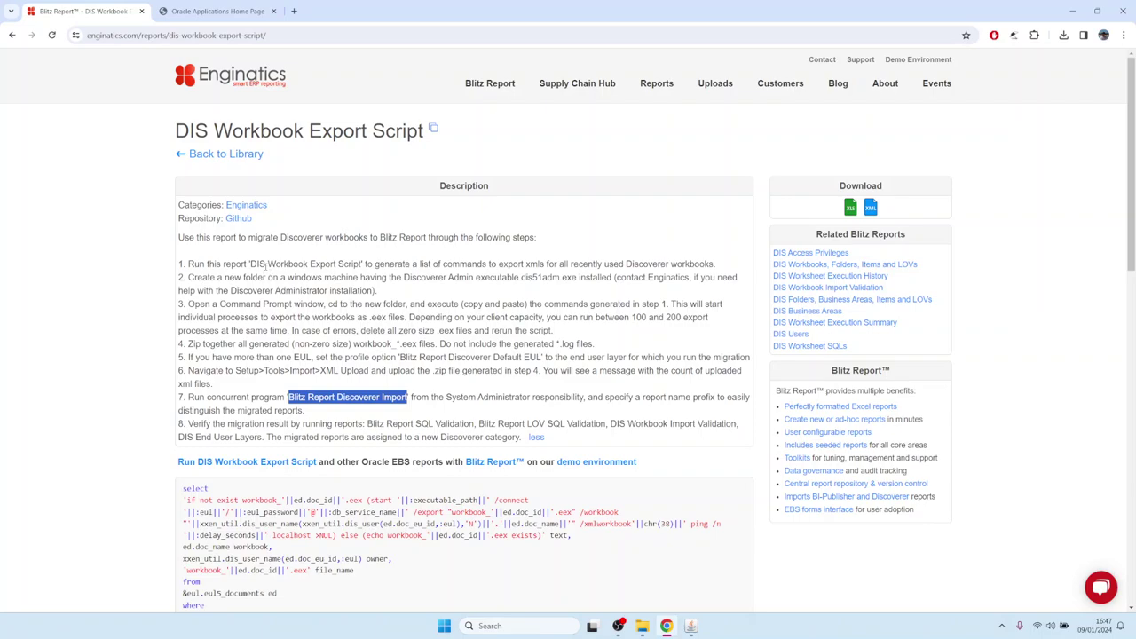
left_click_drag(259, 264, 410, 263)
Step: Switch to Oracle Applications, open Blitz Report and select the DIS Workbook Export Script report
key("alt+Tab")
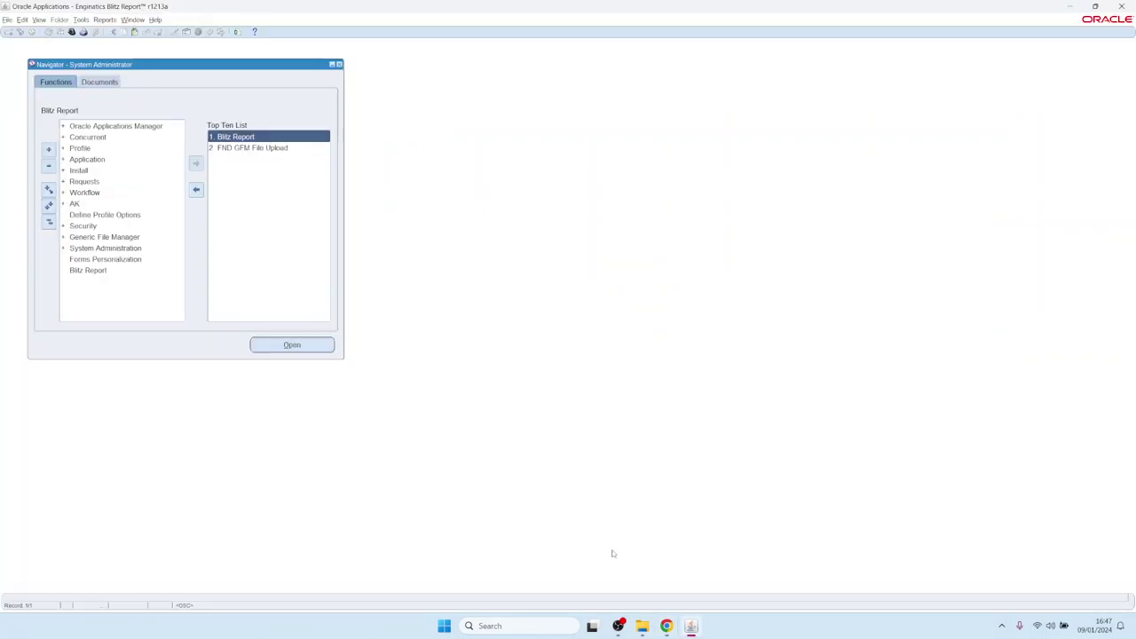
left_click(238, 140)
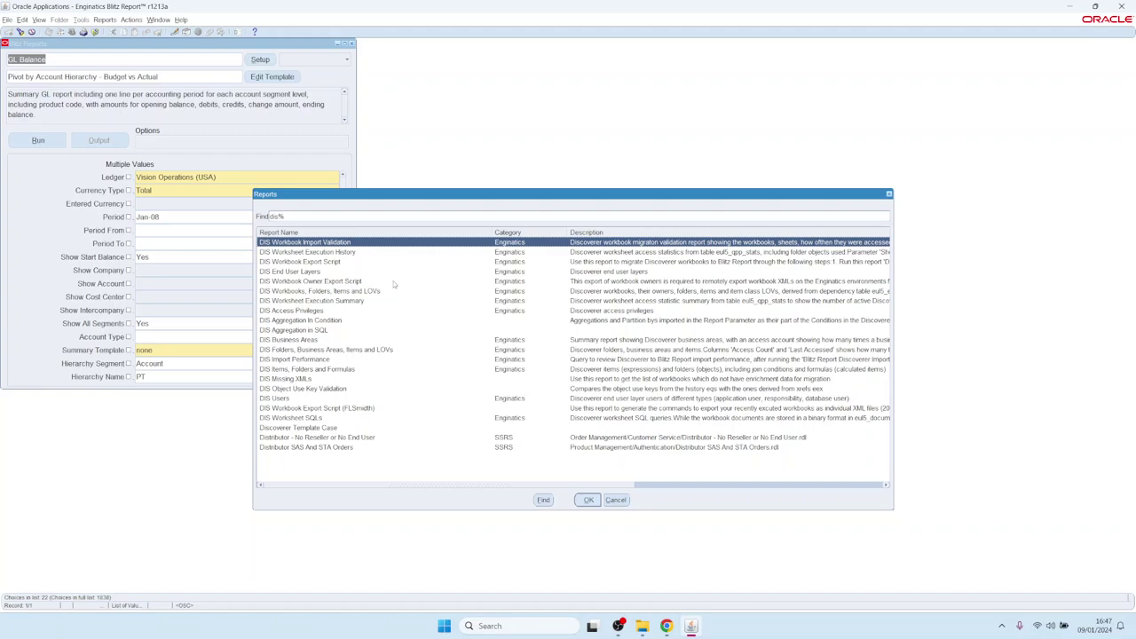
key("Down")
key("Down")
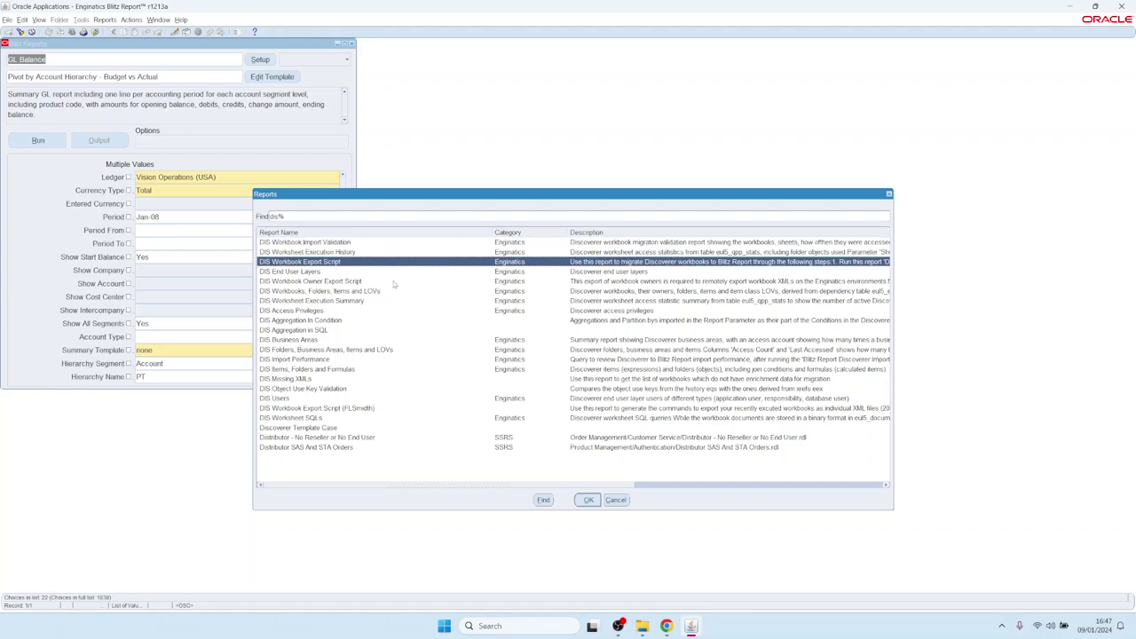
key("Return")
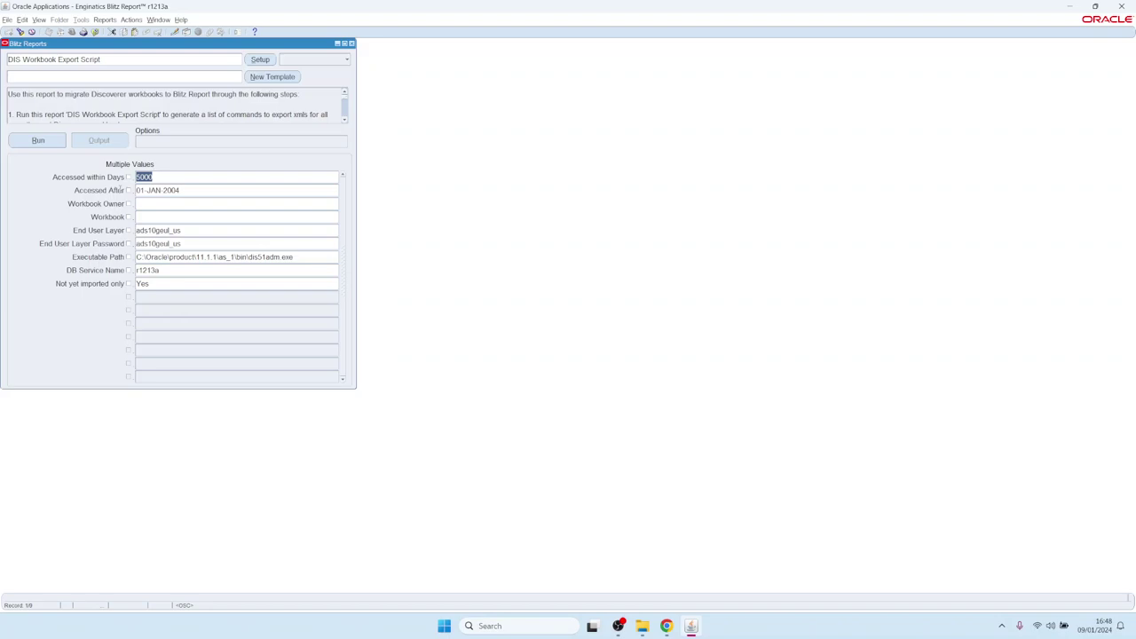
Step: Clear the Accessed within Days parameter and run the report with Accessed After 01-JAN-2004
type("60")
key("BackSpace")
key("BackSpace")
key("BackSpace")
left_click(190, 189)
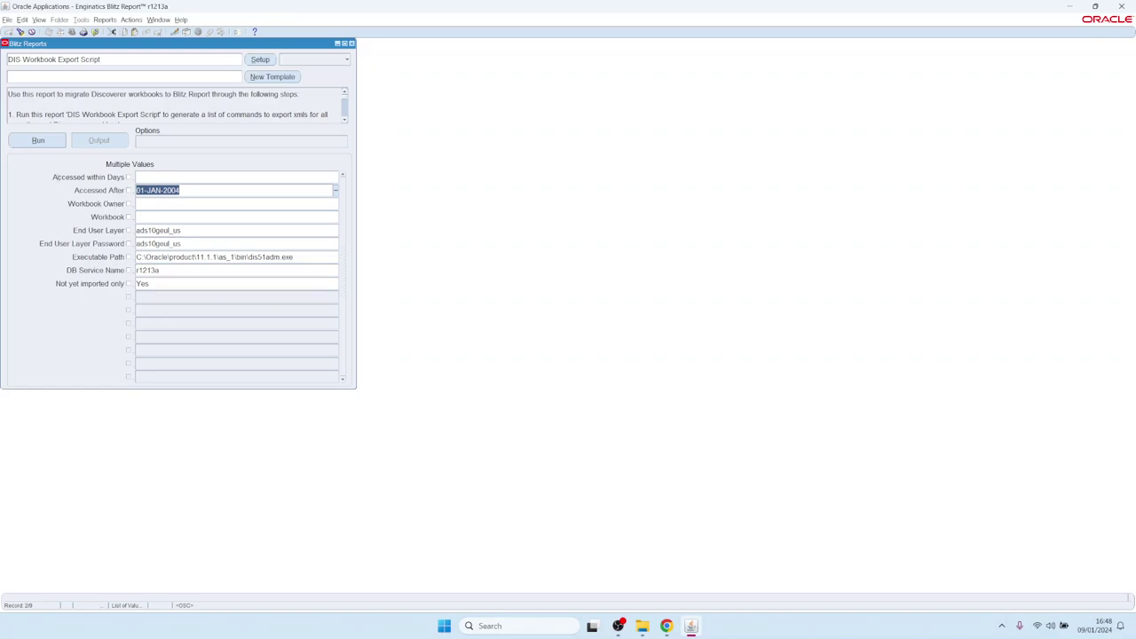
left_click(38, 140)
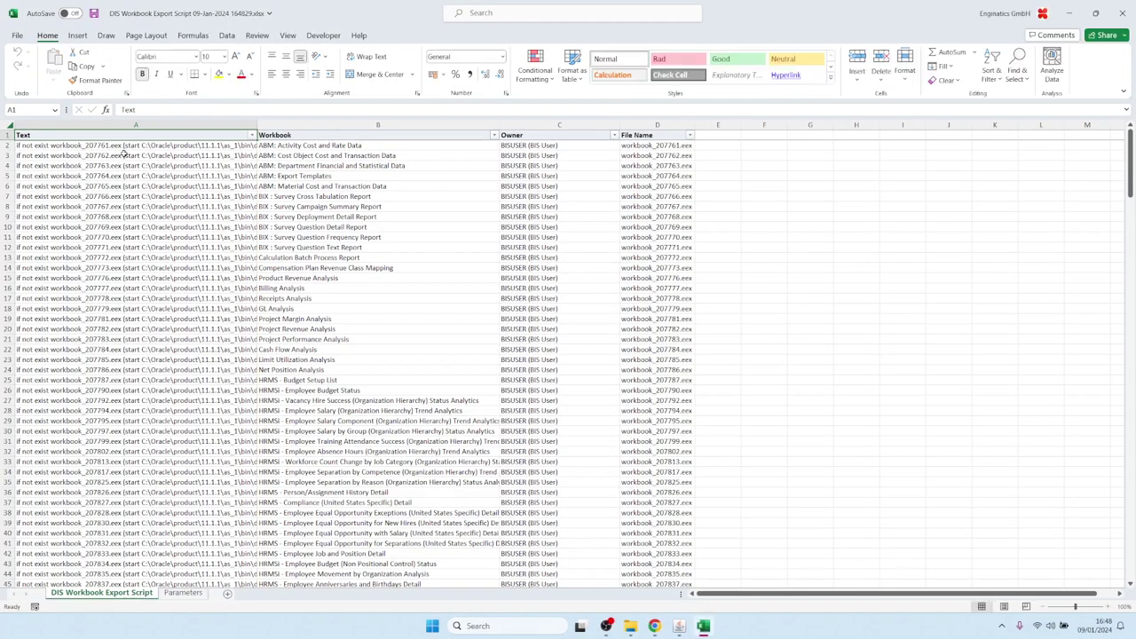
Step: Examine the generated spreadsheet's workbook names and export commands from the first row to the last
left_click_drag(273, 143, 348, 553)
scroll(120, 316, "down", 20)
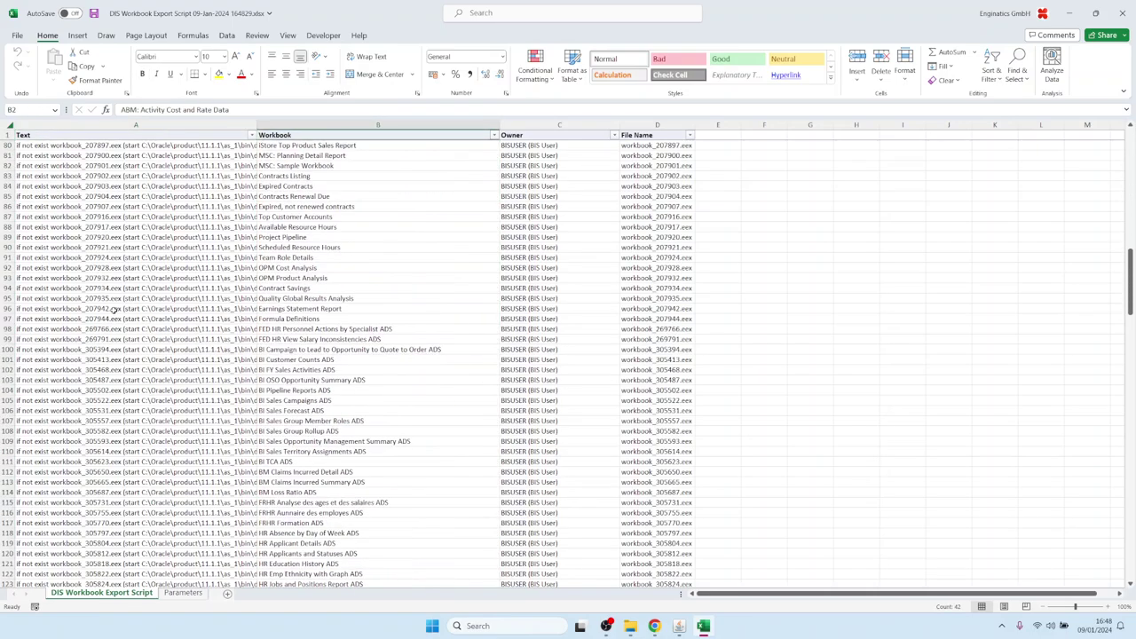
left_click(114, 308)
key("ctrl+Down")
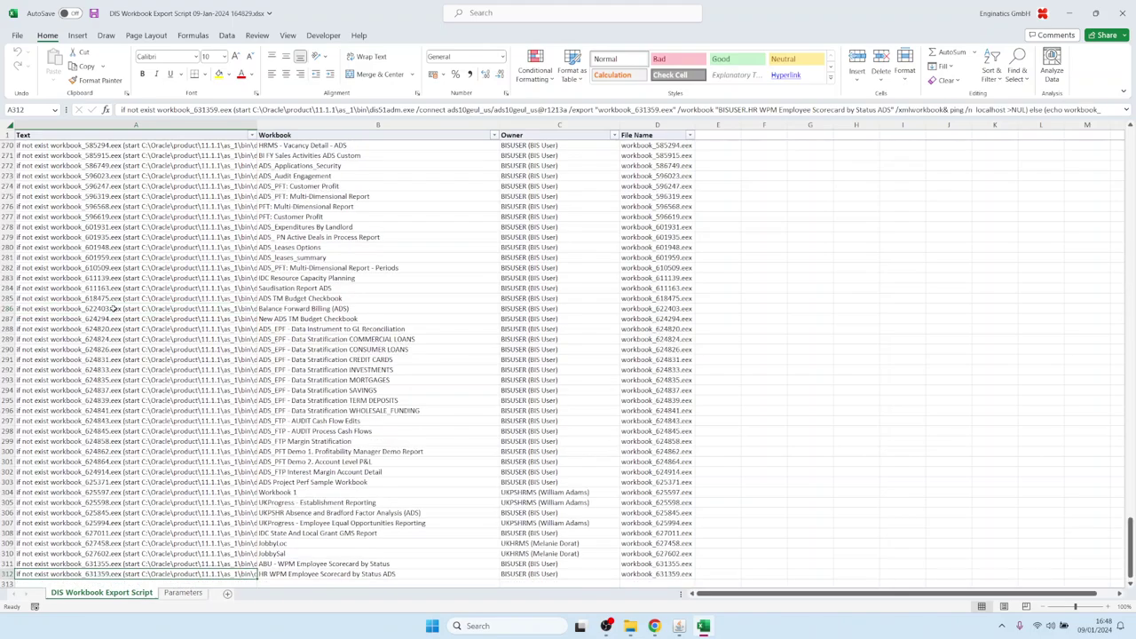
key("ctrl+Up")
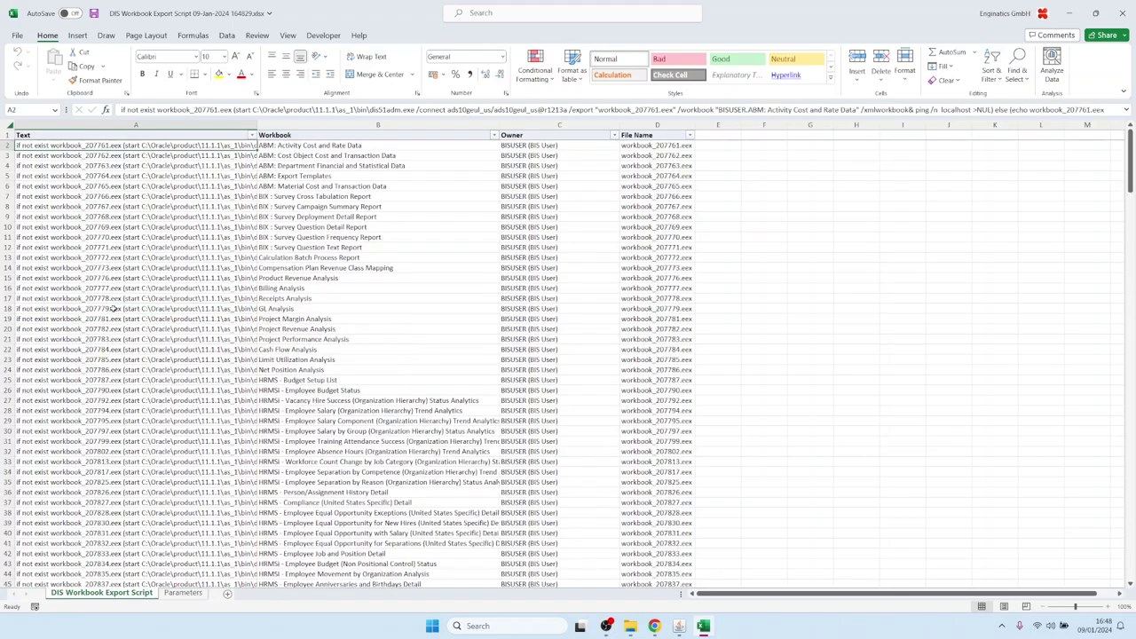
left_click(80, 156)
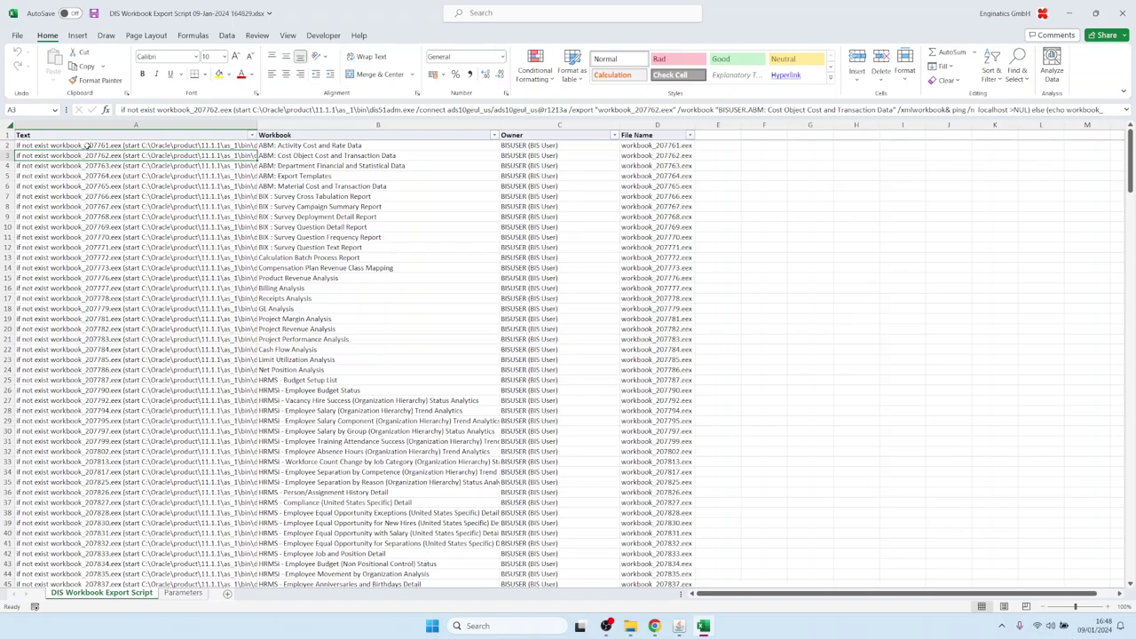
left_click(86, 146)
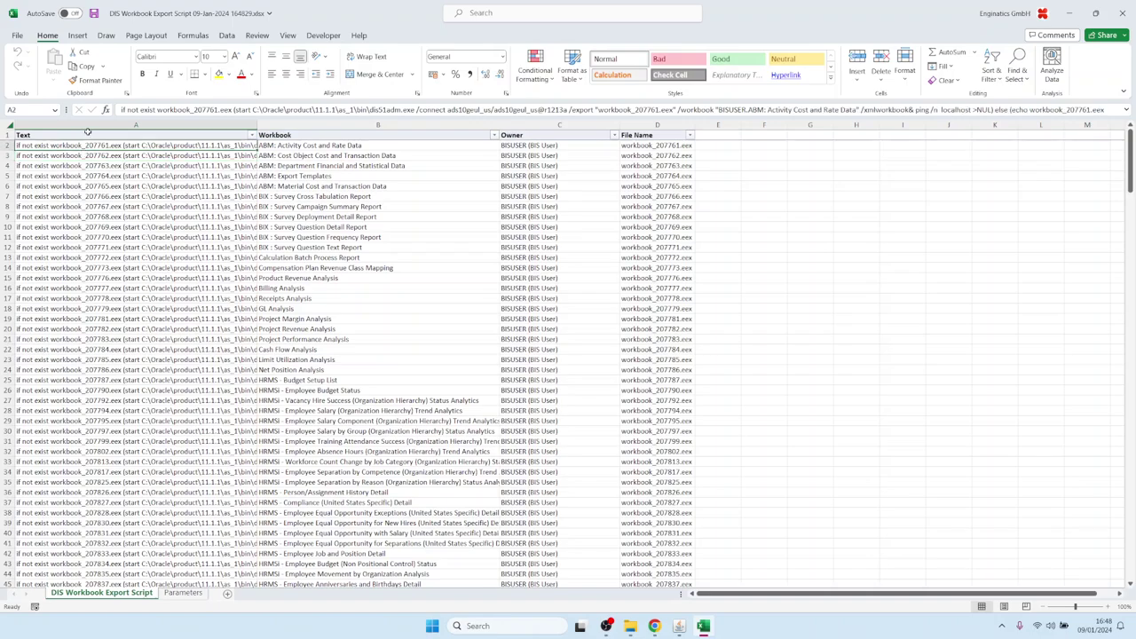
Step: Search Windows for cmd and open the Command Prompt as administrator
left_click(510, 625)
type("cmd")
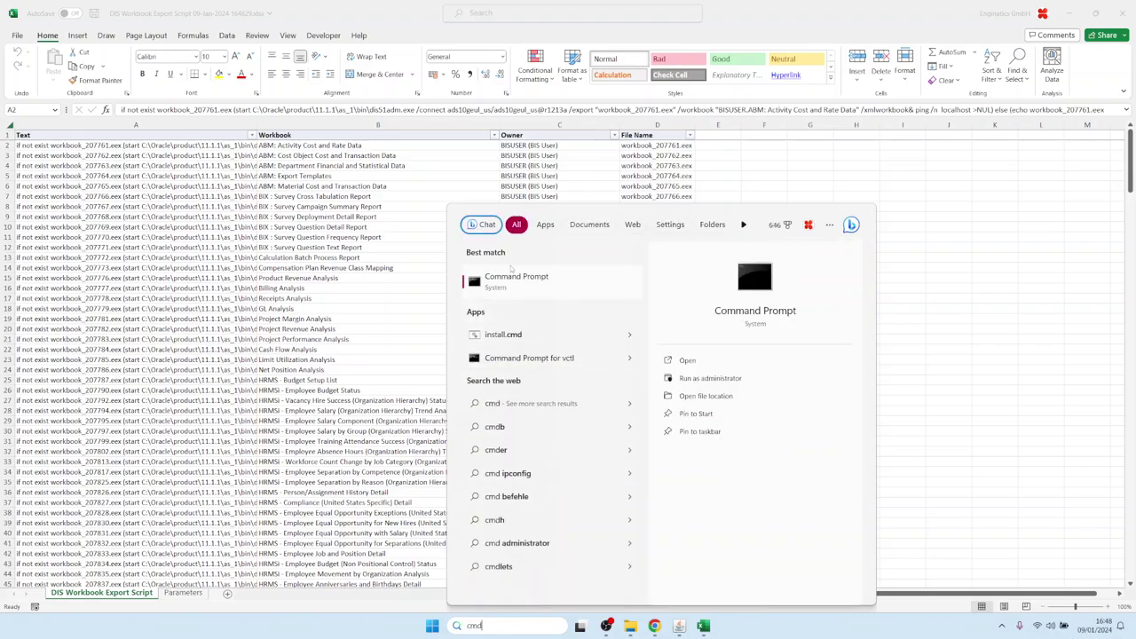
right_click(507, 281)
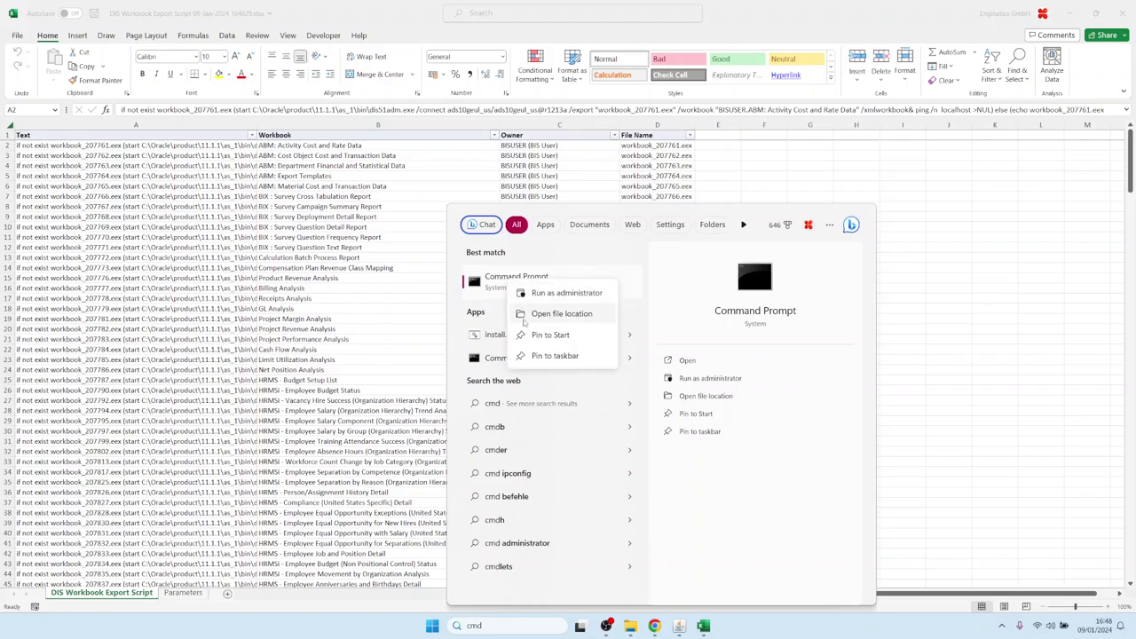
left_click(544, 294)
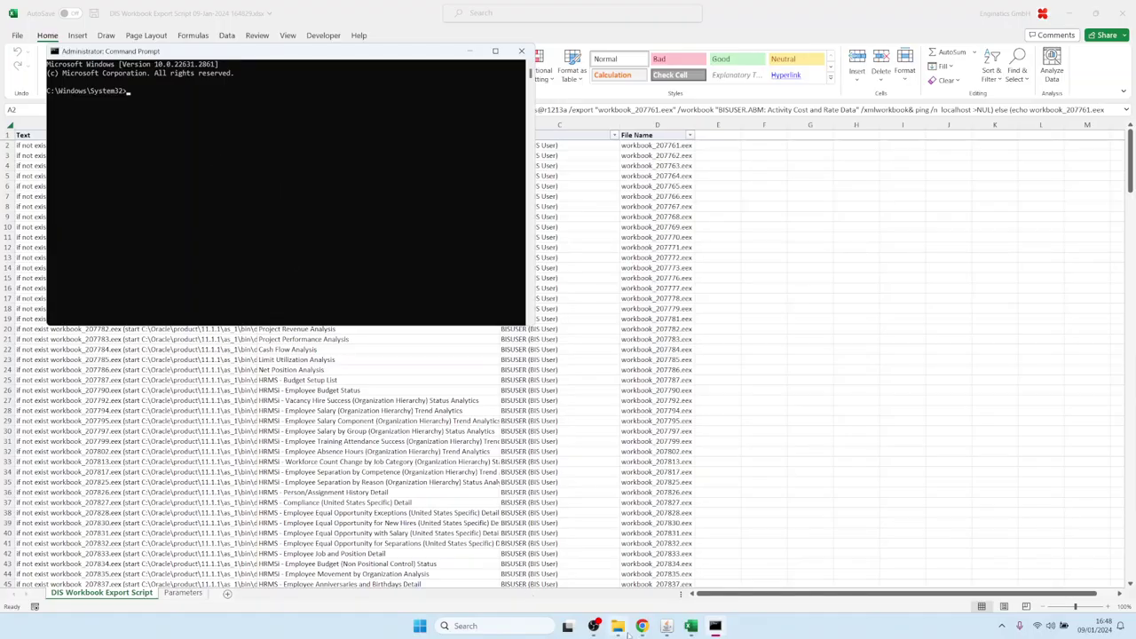
Step: Create a folder named disco_test in Downloads and open it
left_click(613, 570)
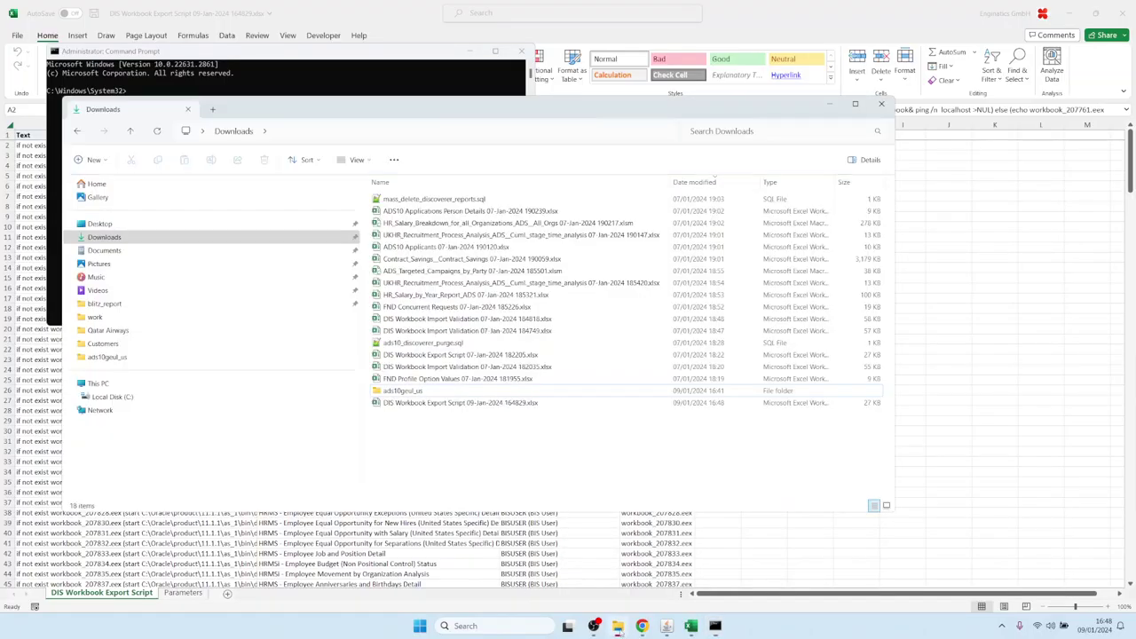
right_click(427, 441)
mouse_move(497, 573)
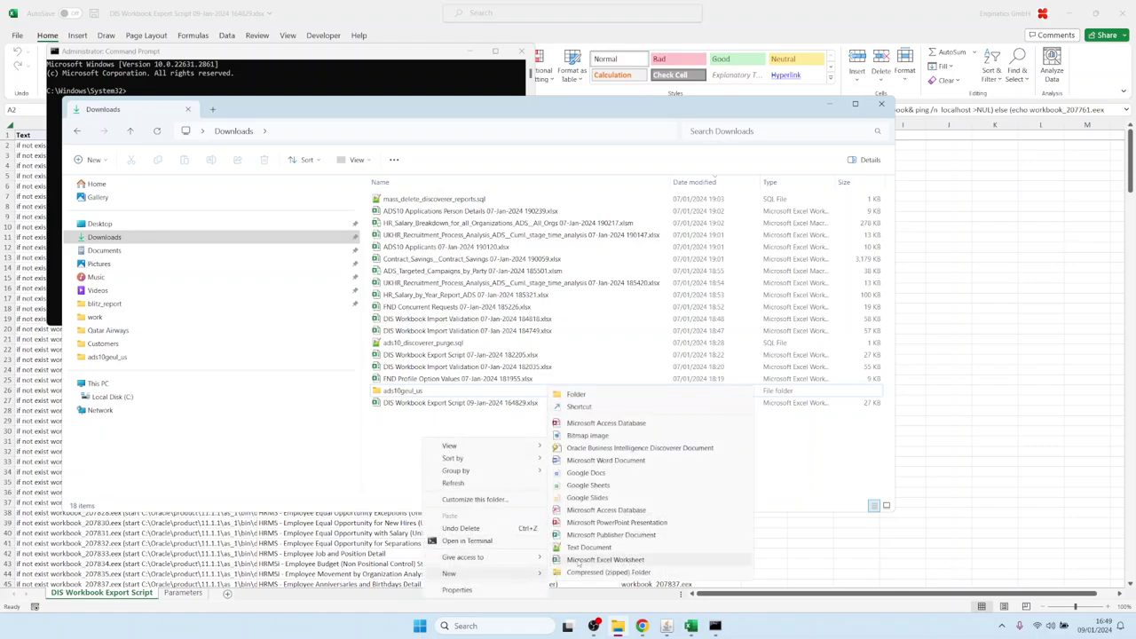
left_click(573, 394)
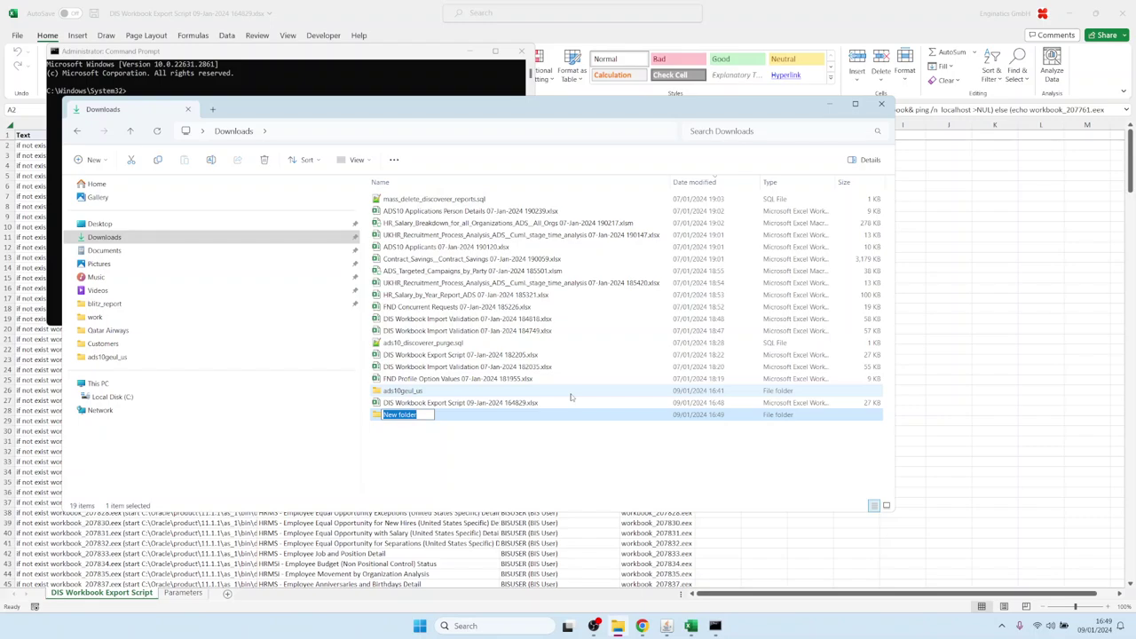
type("disco_test")
key("Return")
key("Return")
Step: Copy the disco_test folder's path and change the Command Prompt's directory to it with cd
left_click(339, 135)
key("ctrl+c")
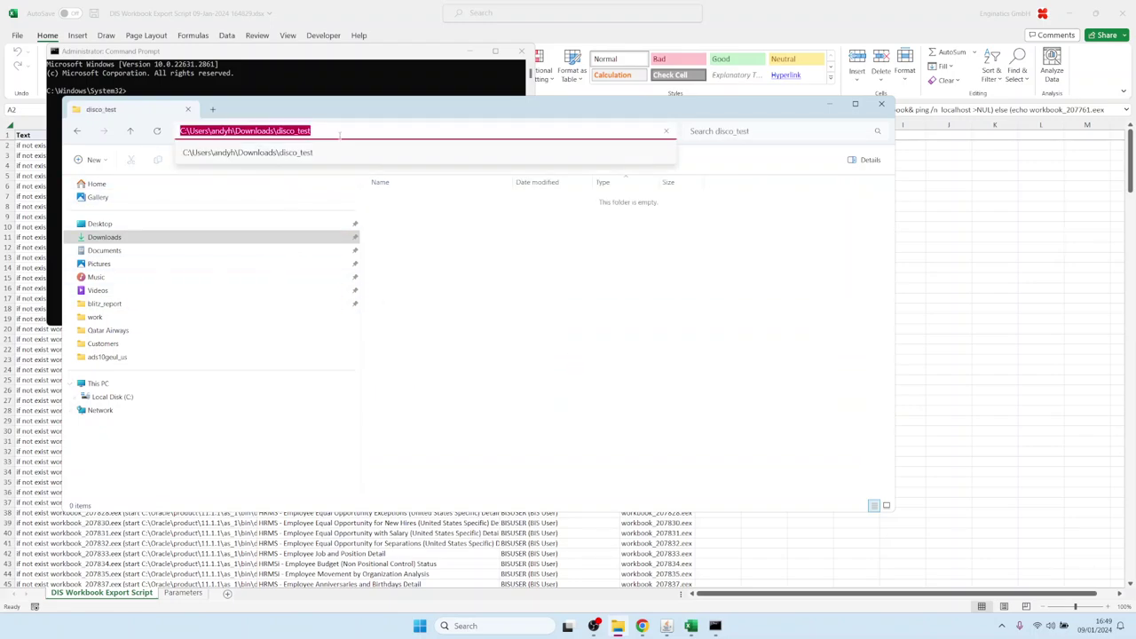
left_click(222, 86)
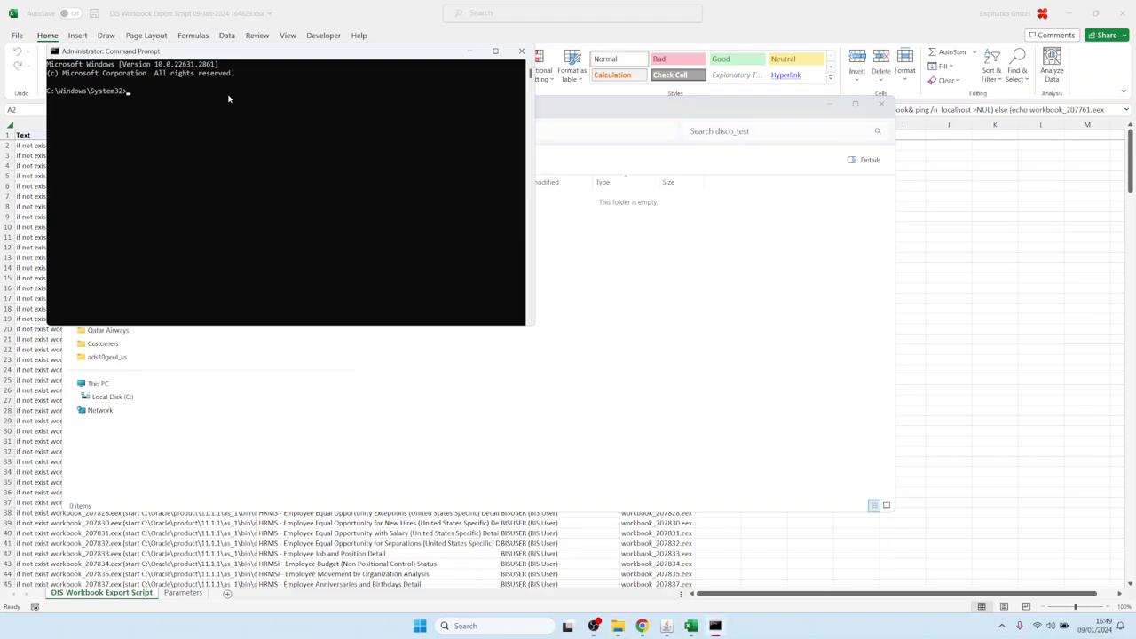
type("cd")
key("ctrl+v")
key("Return")
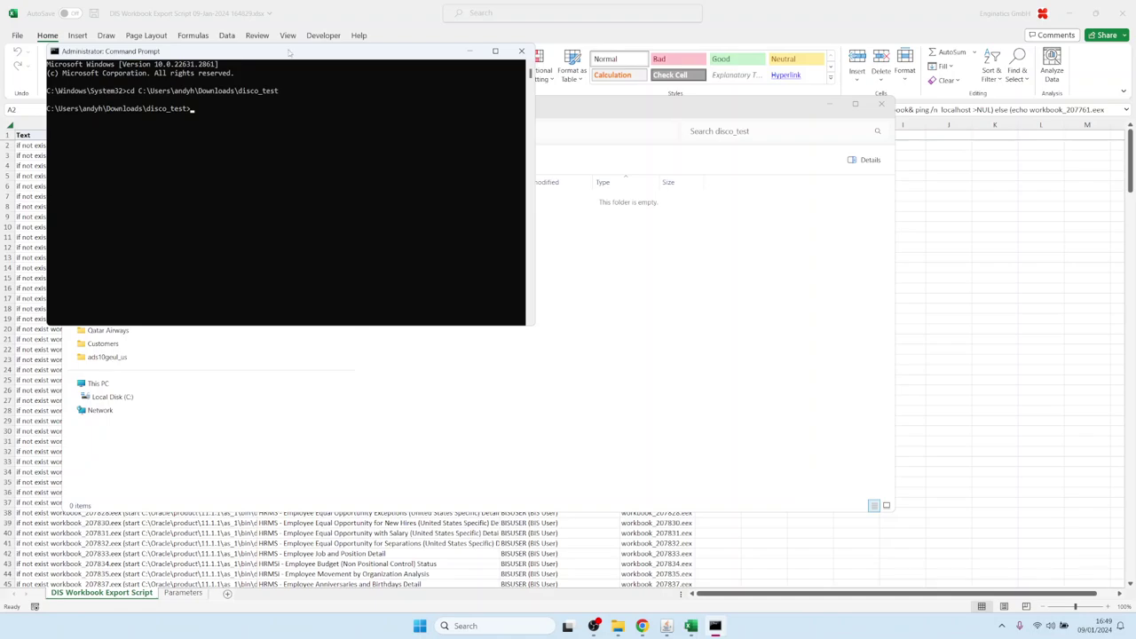
Step: Return to the export script spreadsheet in Excel and copy the commands in cells A2:A31
double_click(297, 10)
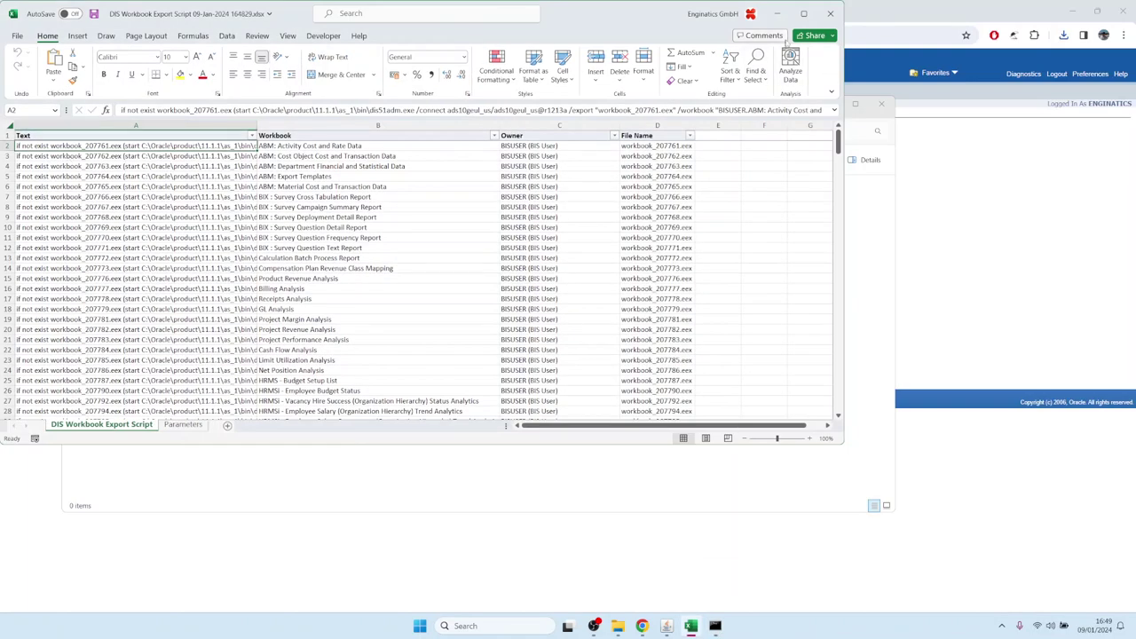
left_click(807, 15)
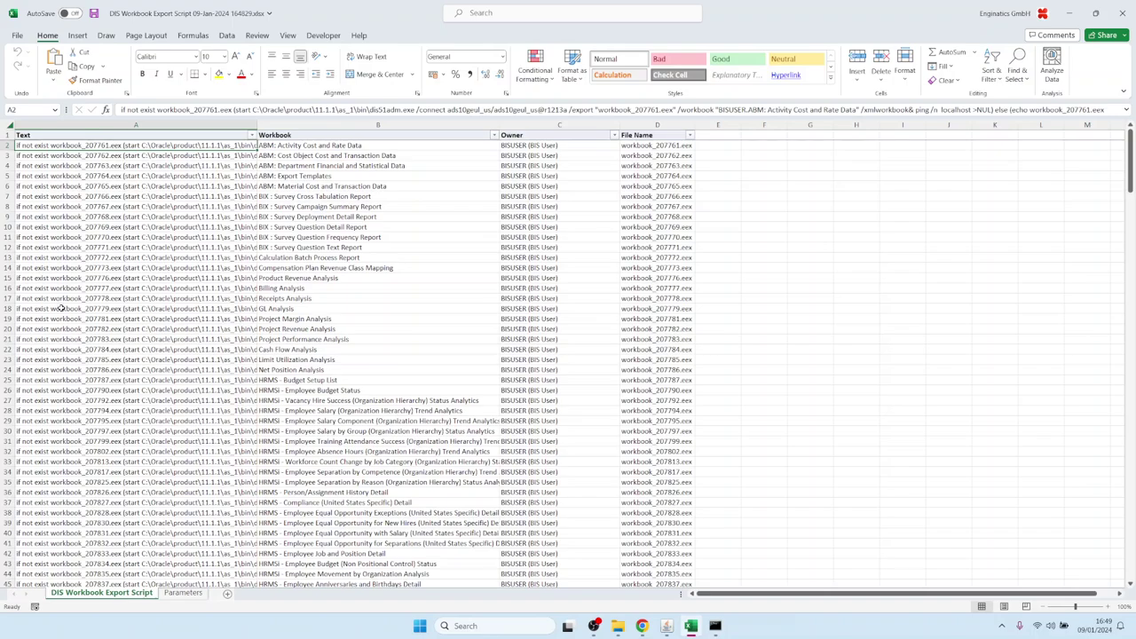
left_click(40, 441)
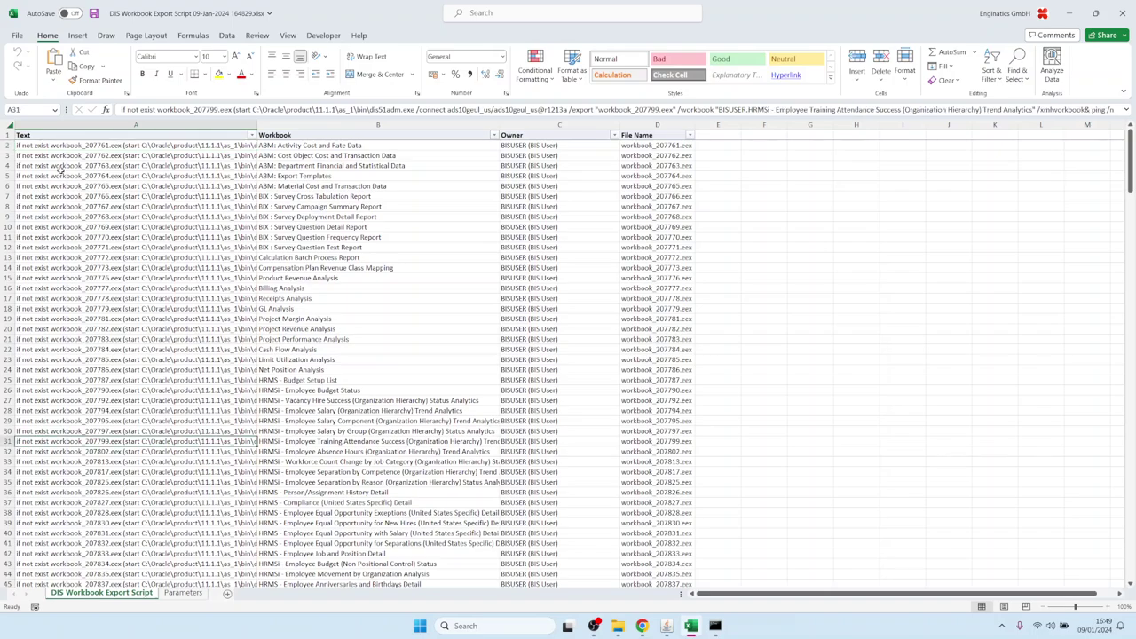
left_click(58, 146, "shift")
key("ctrl+c")
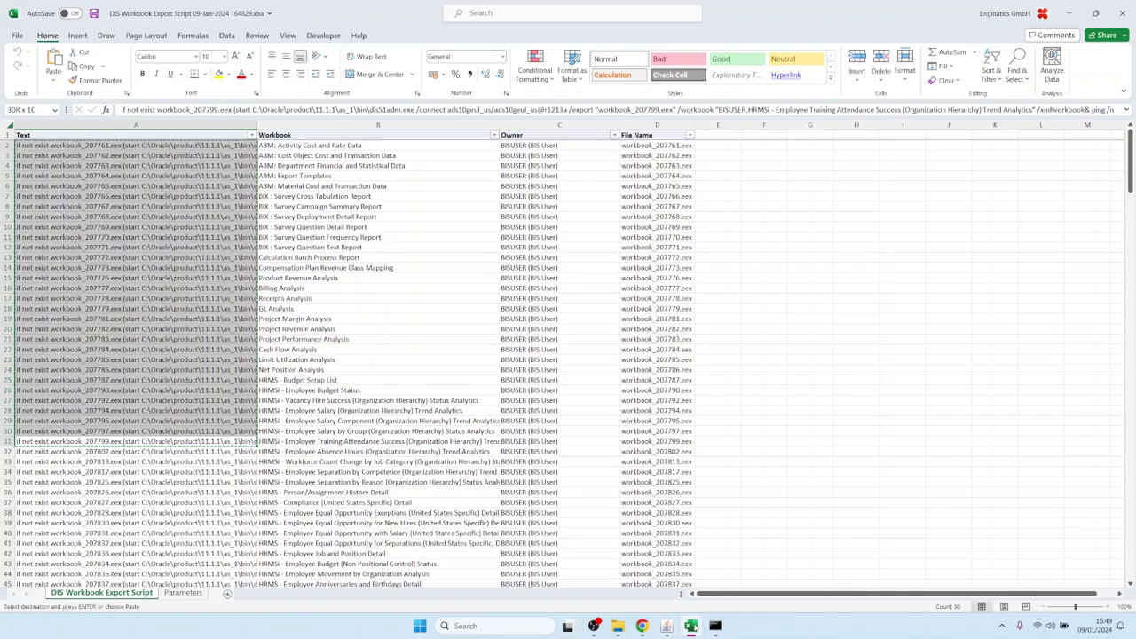
Step: Run the copied export commands in the Command Prompt and check the .eex files in the disco_test folder
left_click(716, 626)
right_click(307, 202)
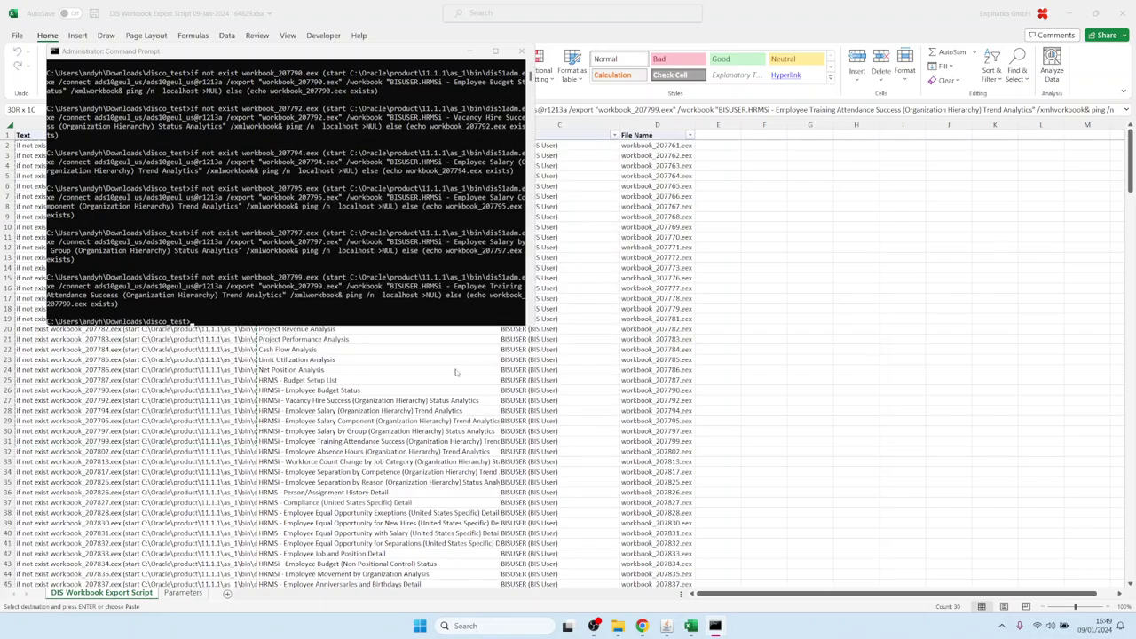
left_click(1002, 626)
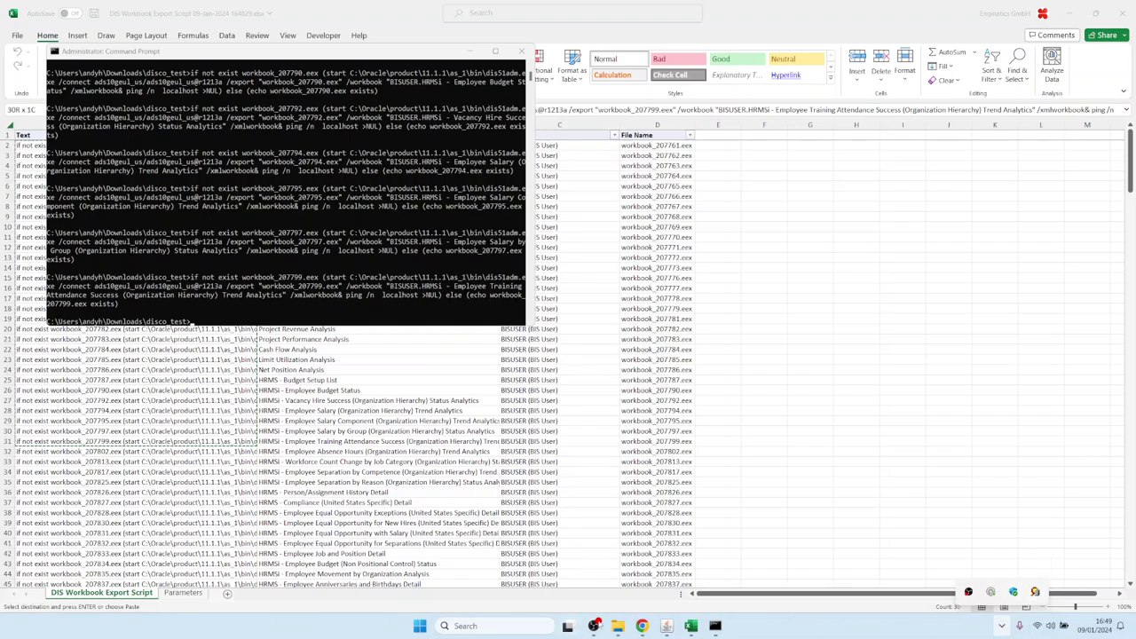
left_click(618, 625)
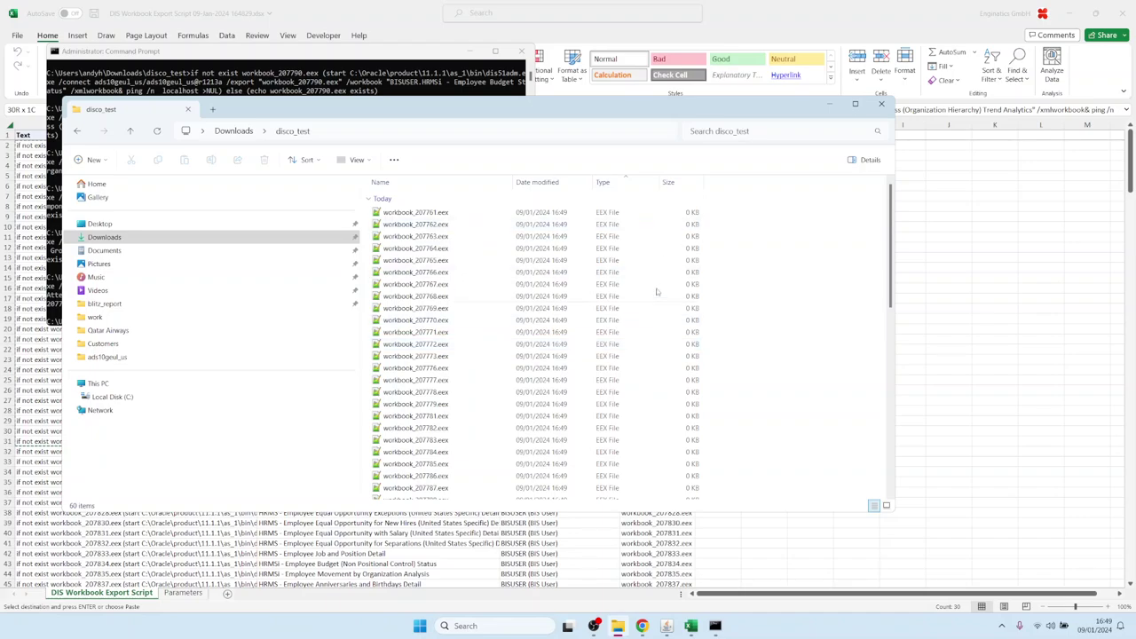
Step: Switch to Oracle Applications and select the DIS Worksheet Execution History report in Blitz Report by searching for dis
mouse_move(667, 625)
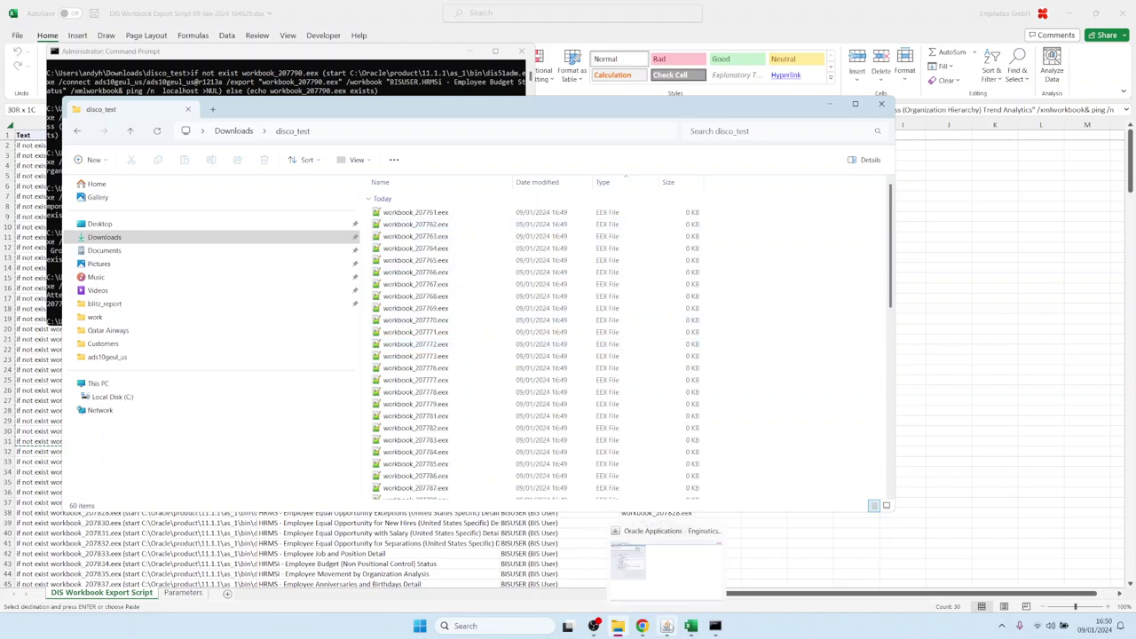
left_click(662, 563)
left_click(156, 60)
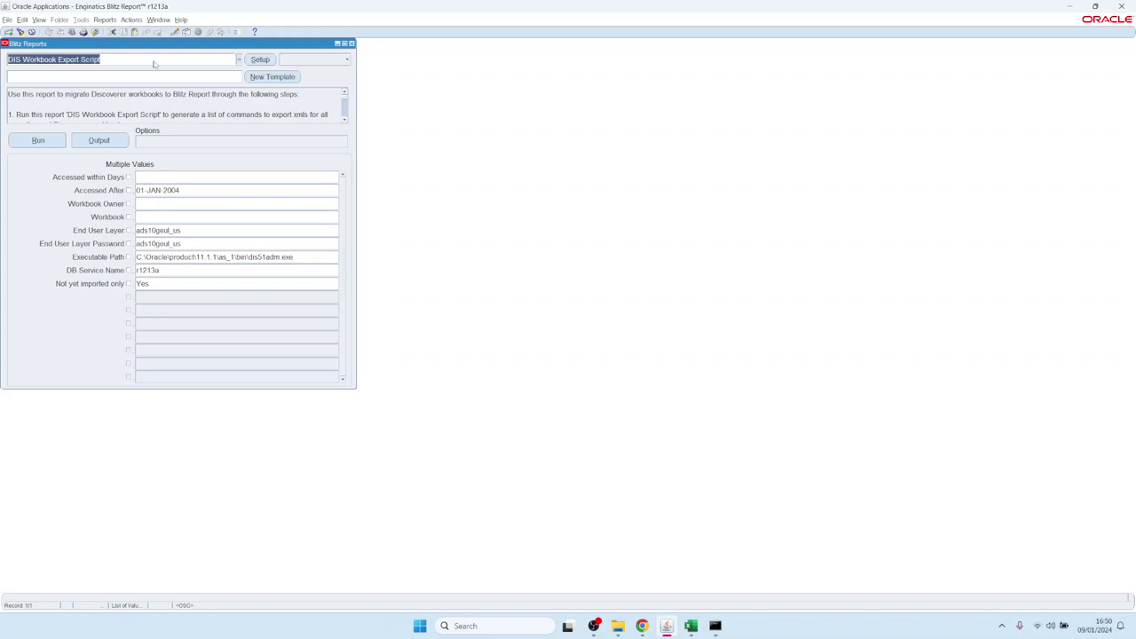
key("ctrl+l")
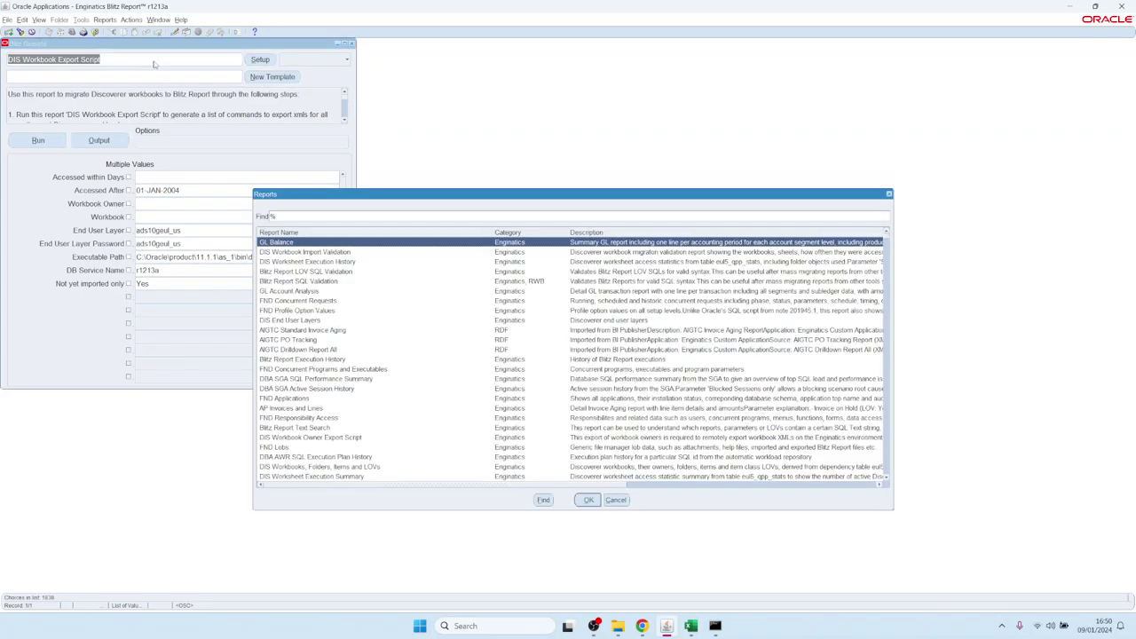
type("dis")
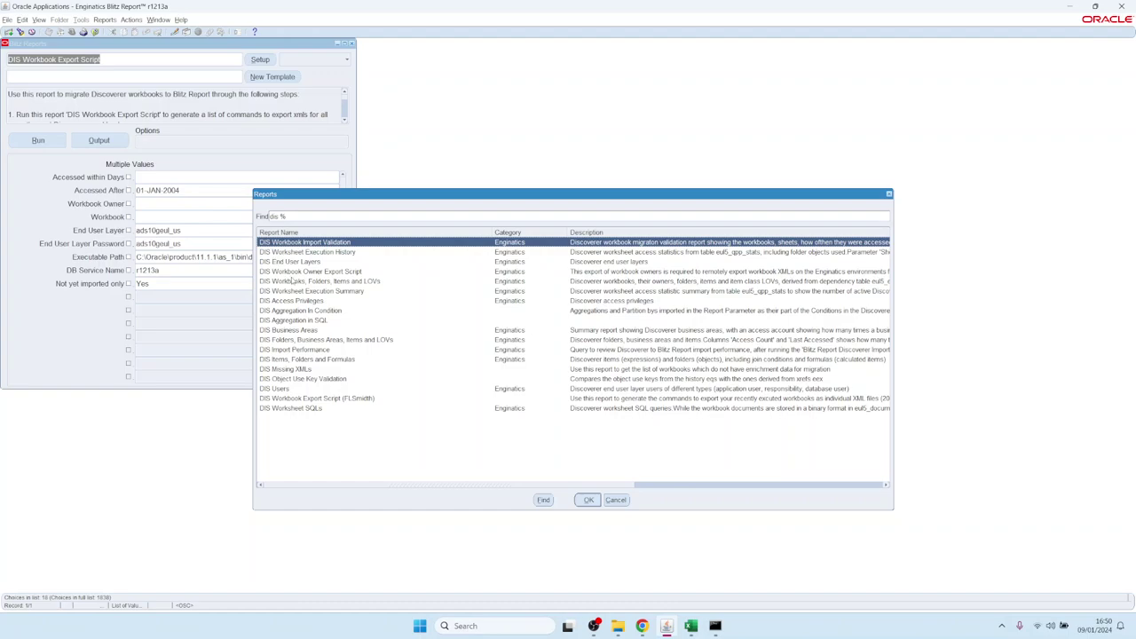
key("Down")
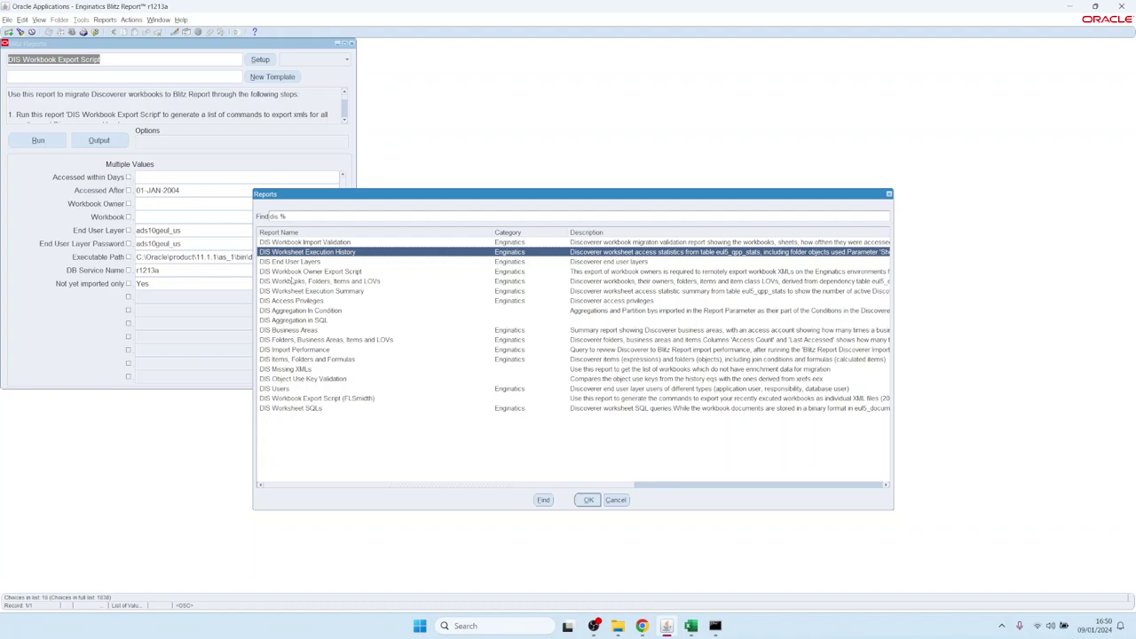
key("Return")
Step: Run the DIS Worksheet Execution History report with Accessed within Days at 5000 and open the downloaded output in Excel
left_click(166, 270)
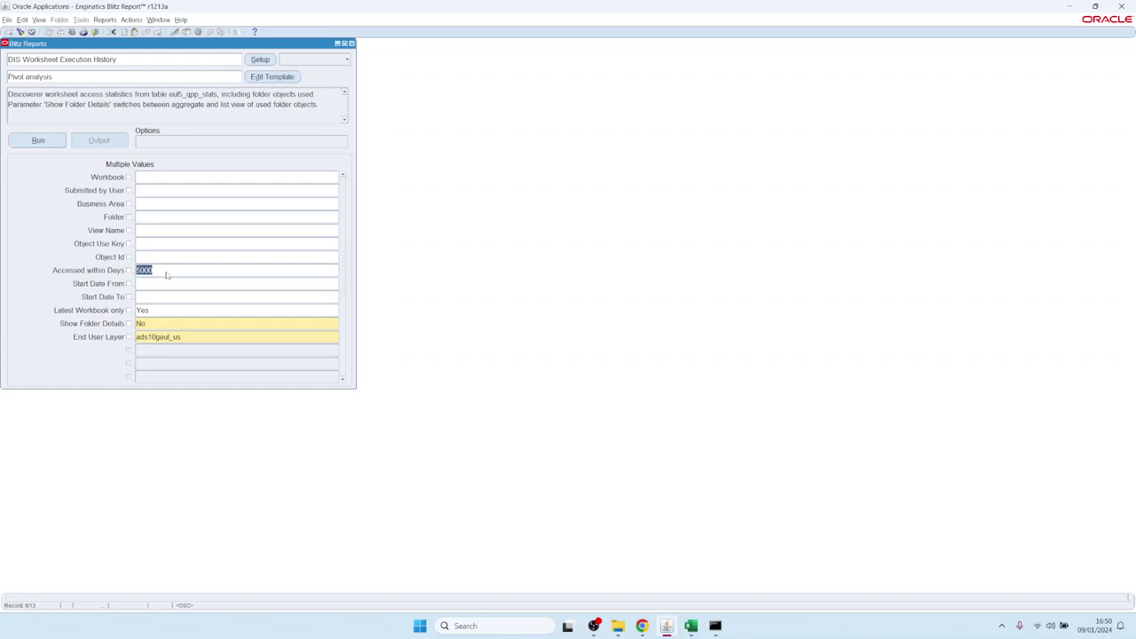
left_click(179, 272)
left_click(38, 140)
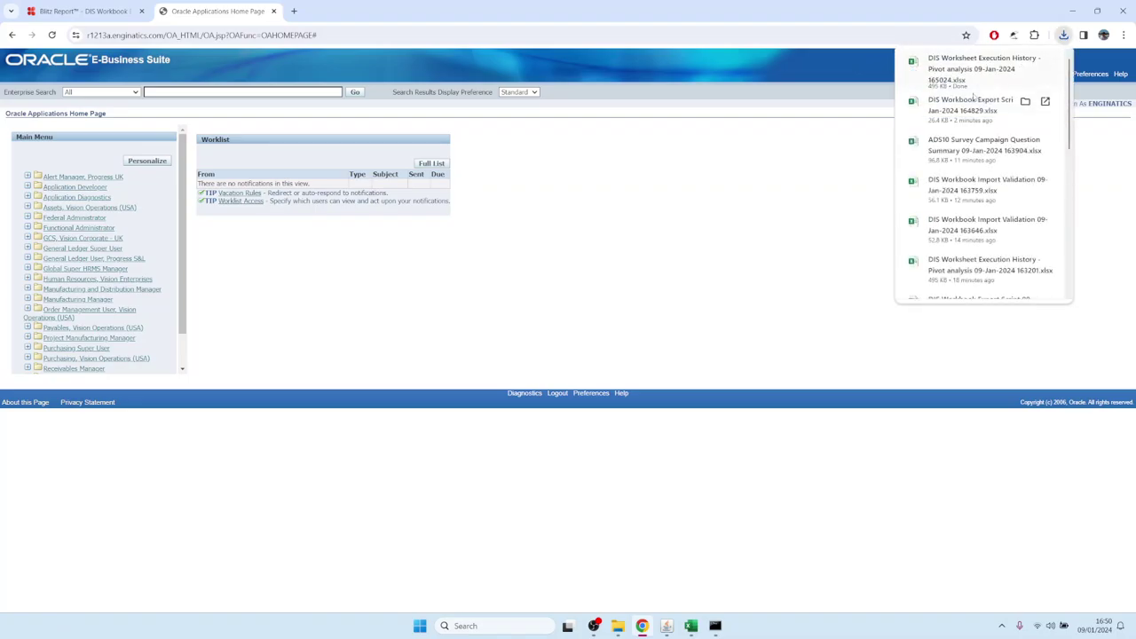
left_click(967, 81)
left_click(376, 288)
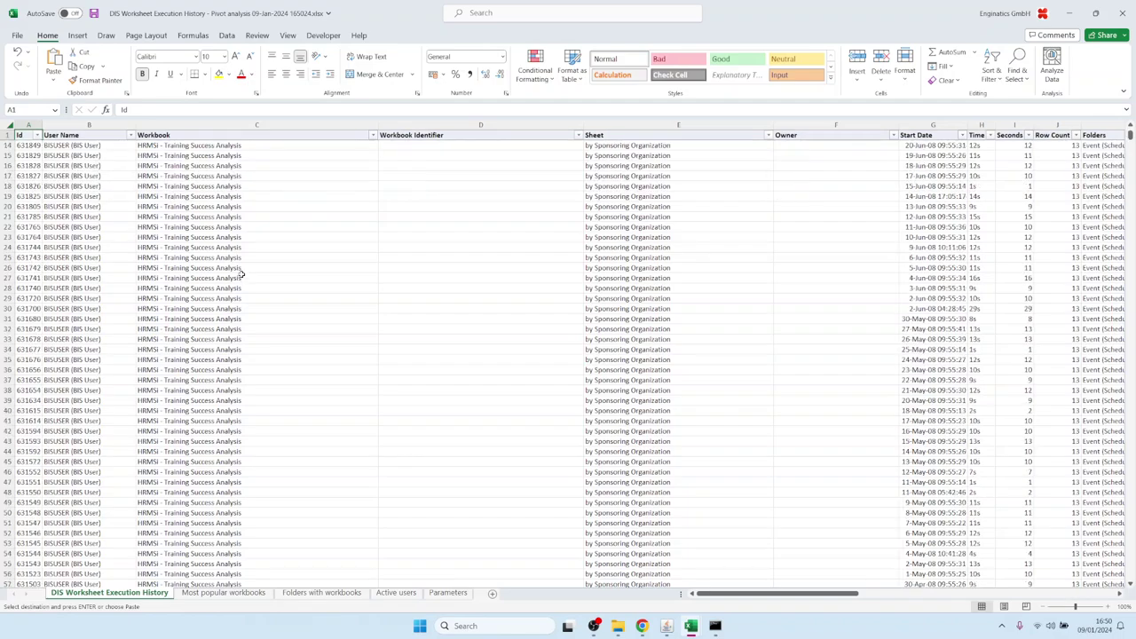
Step: Examine the execution history rows for user, workbook, sheet, owner, start date, run time in seconds and row count
scroll(241, 274, "down", 12)
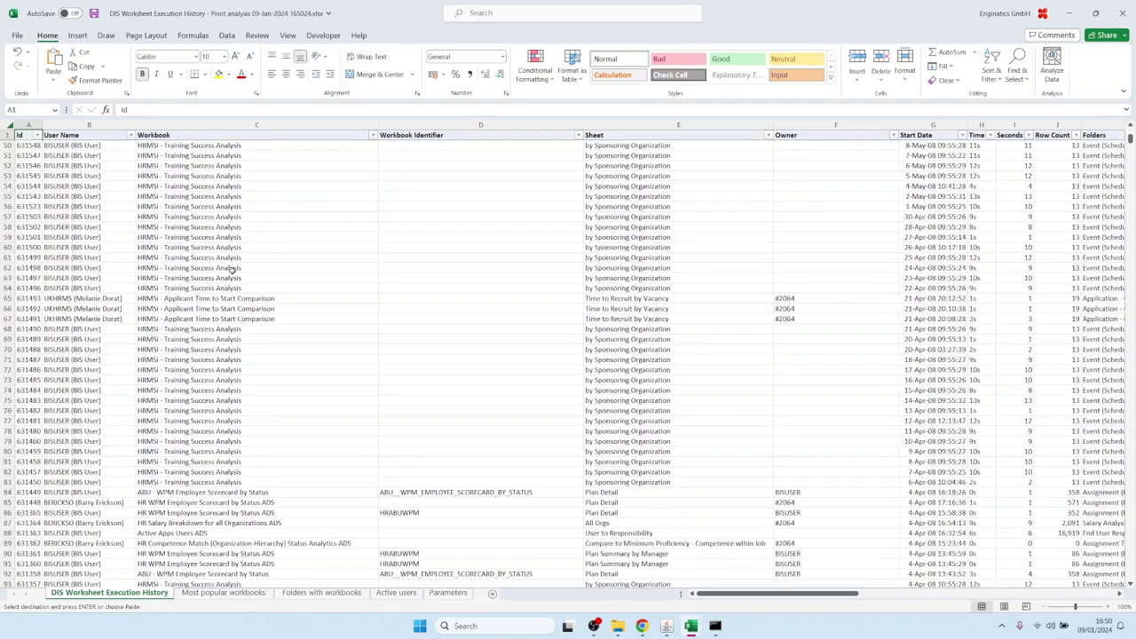
left_click(167, 300)
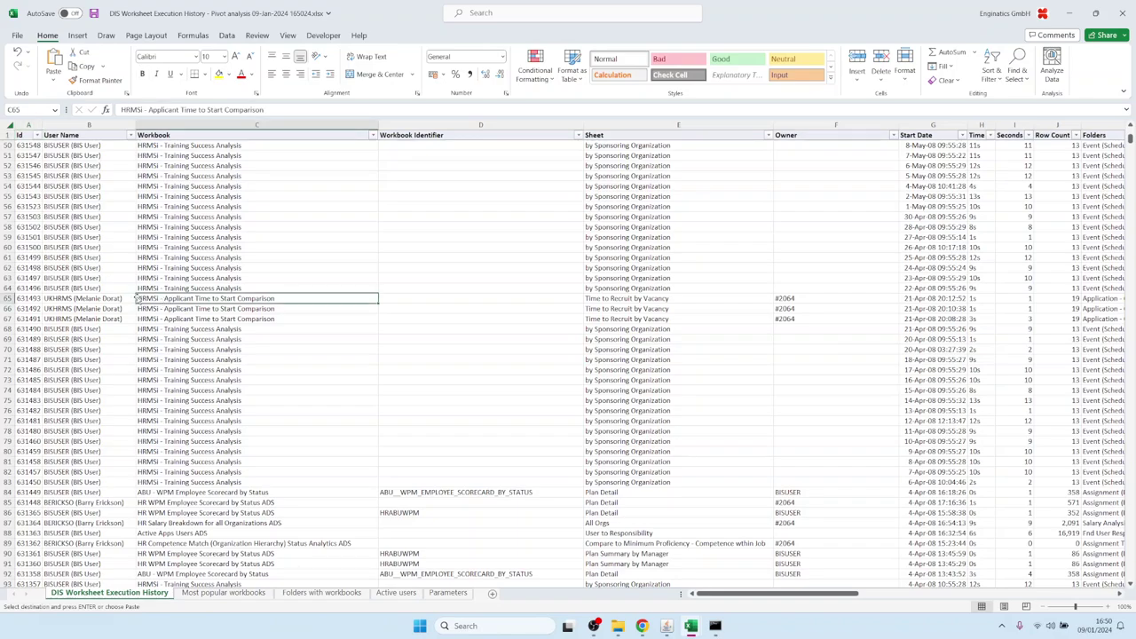
left_click(622, 303)
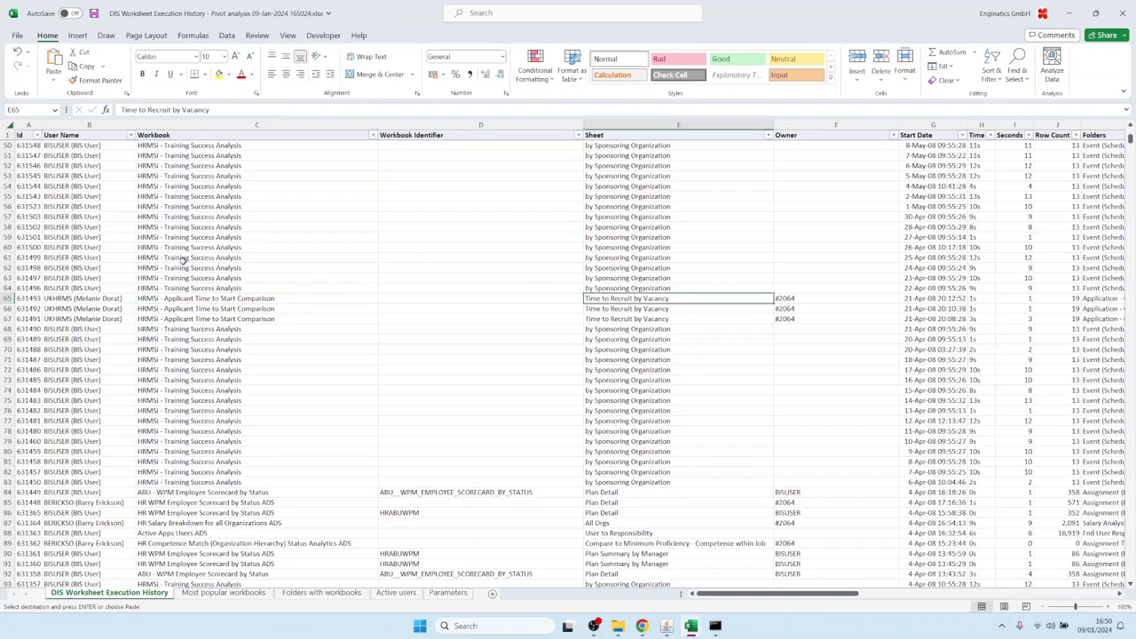
left_click(89, 300)
key("Right")
key("Right")
key("Right")
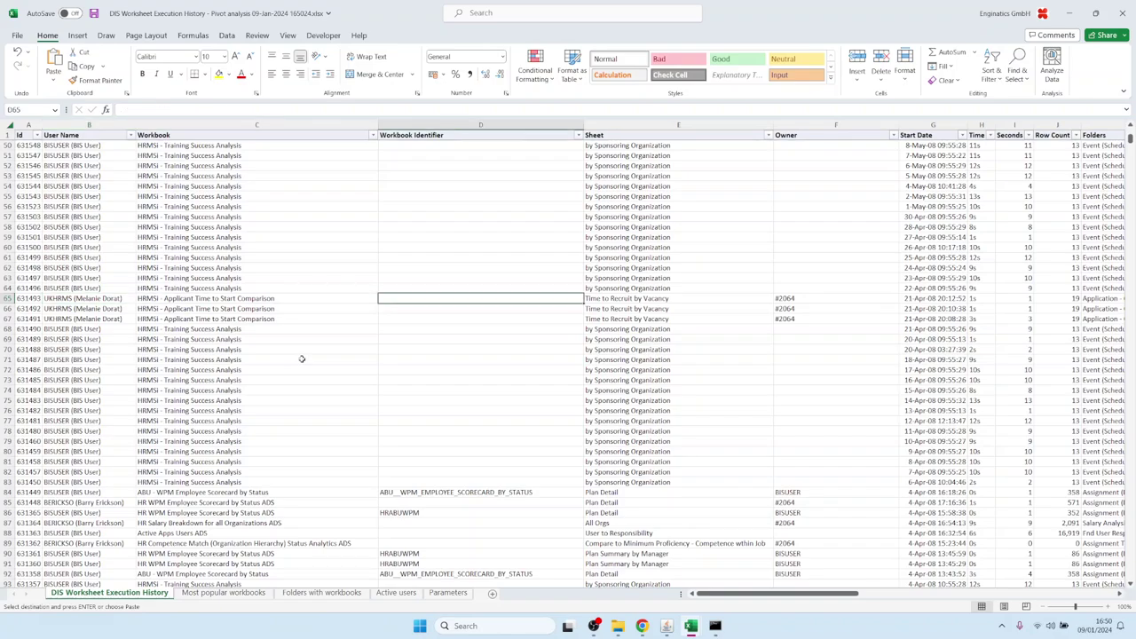
key("Right")
key("Right")
key("Right")
key("Right")
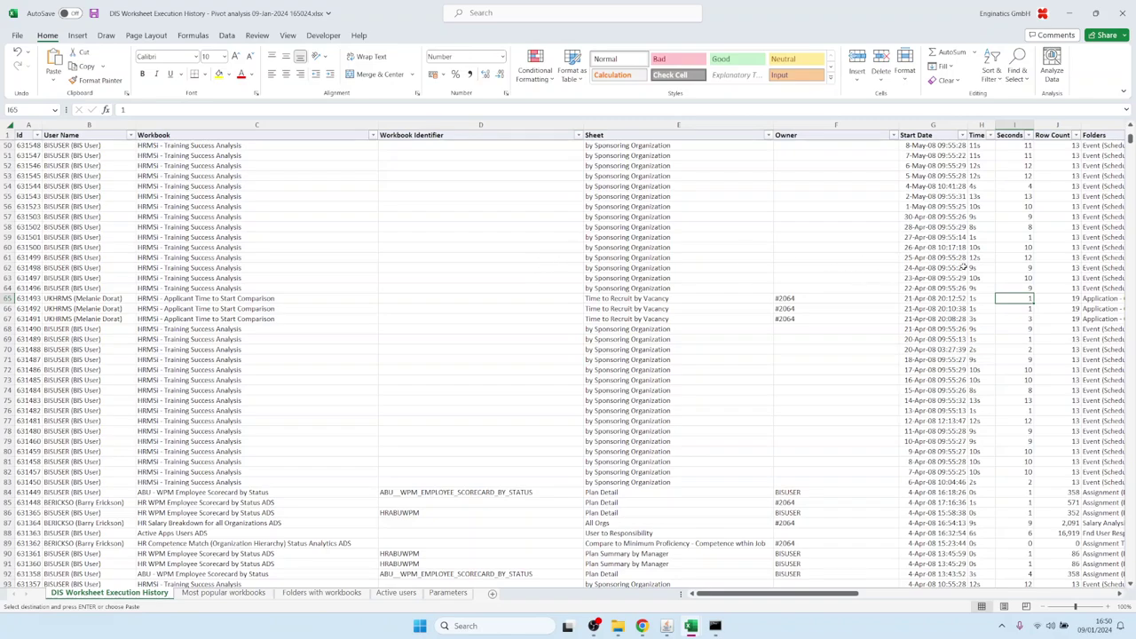
left_click(1021, 248)
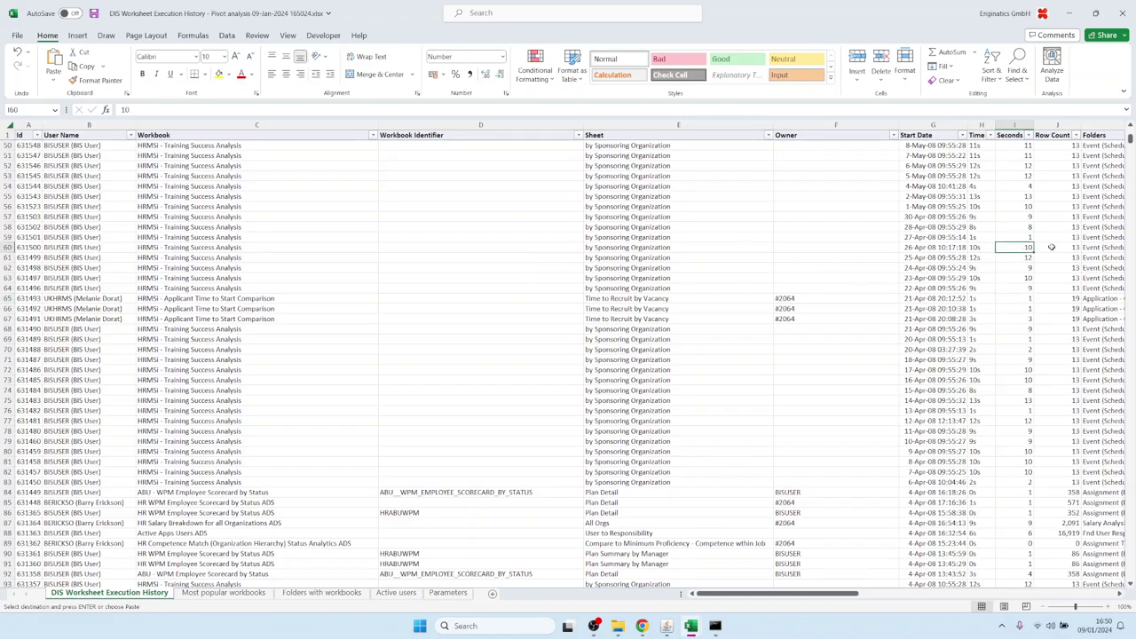
left_click(1065, 248)
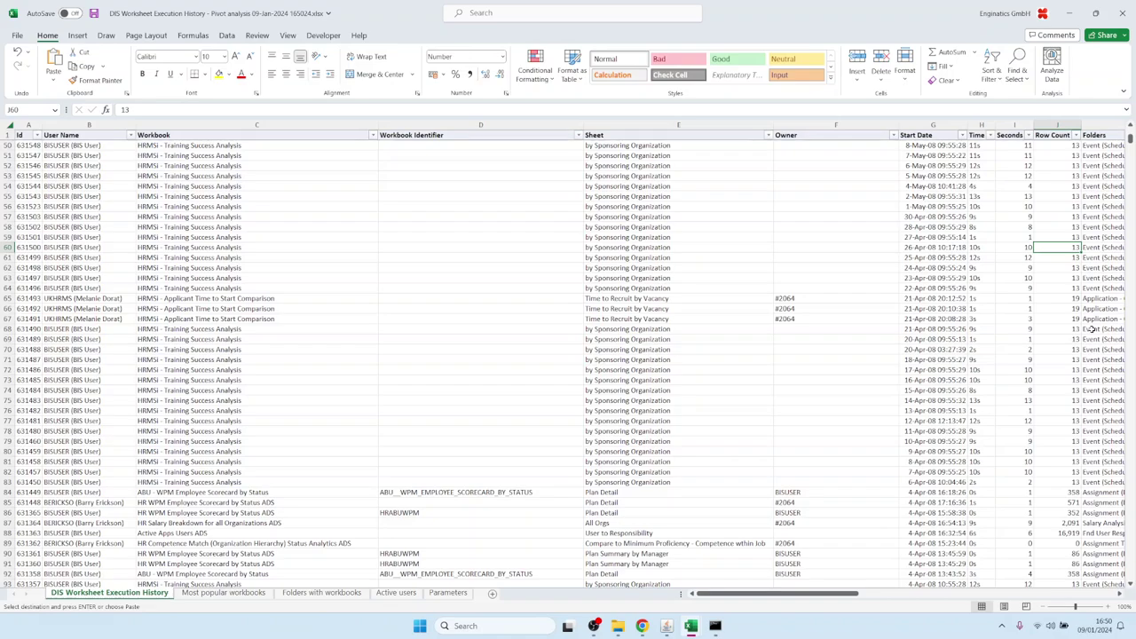
Step: Review the folder columns of the execution history, from Folders and Folder Identifiers to Folders Views Or Tables
key("Right")
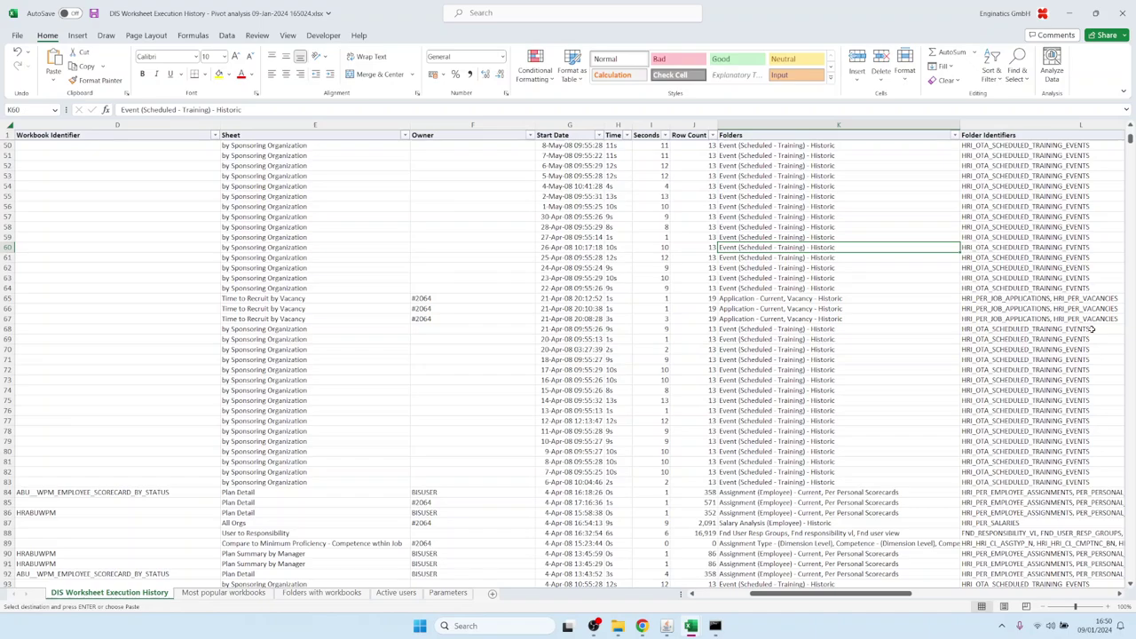
key("Right")
key("Right")
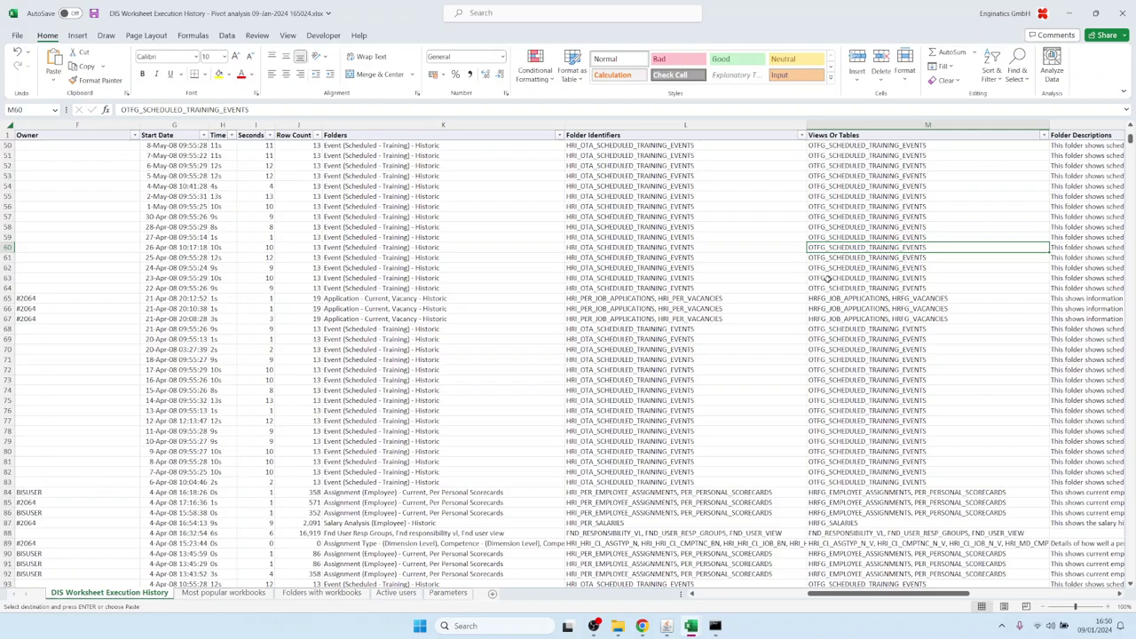
key("Right")
scroll(825, 257, "down", 6)
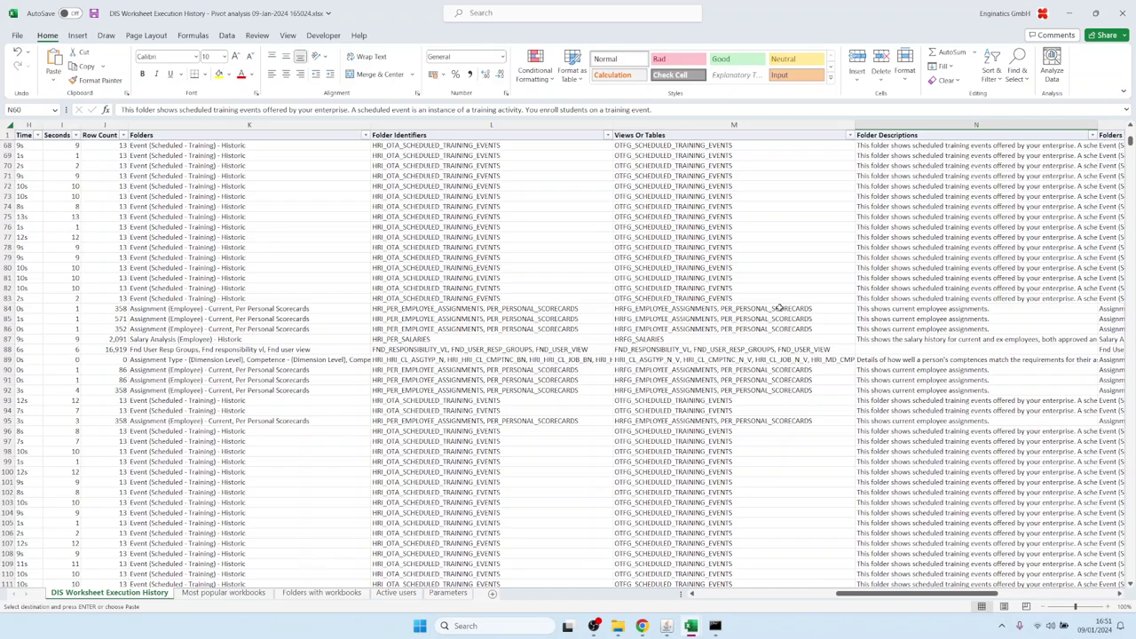
key("Right")
key("Right")
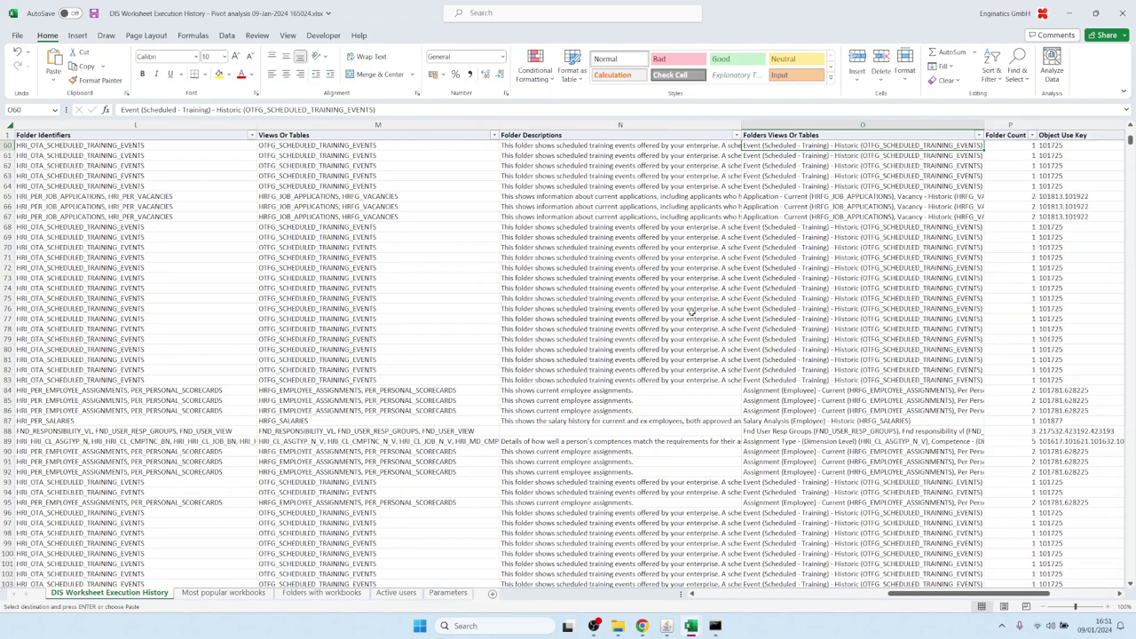
Step: Inspect the folder and view names in the Folders Views Or Tables cell O65, and return to the row's first column
left_click(809, 198)
double_click(810, 197)
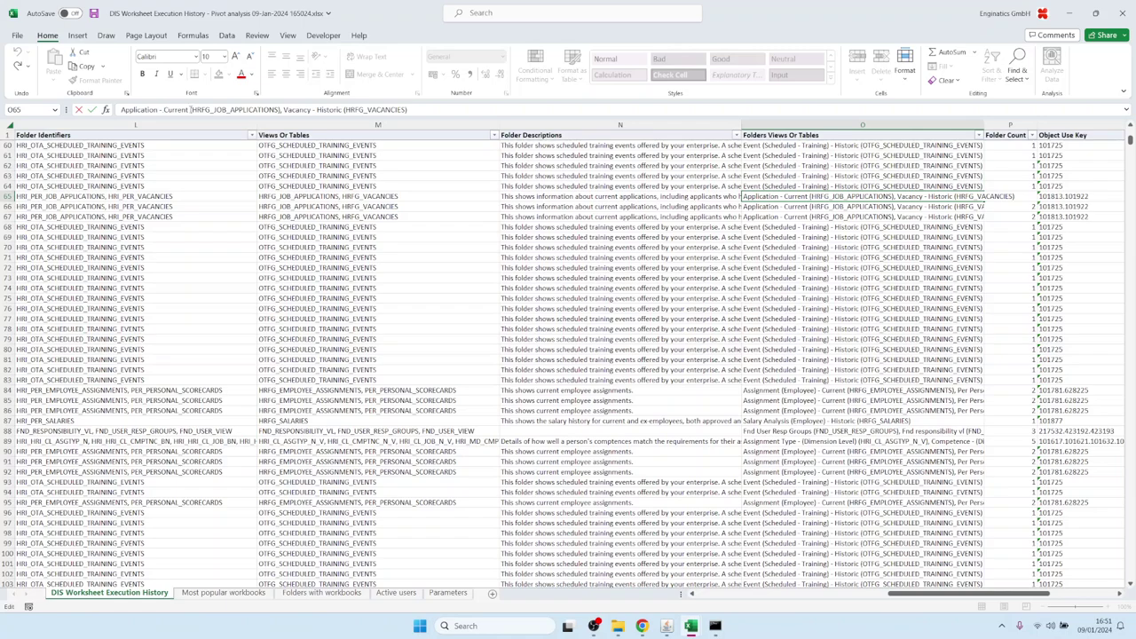
left_click_drag(192, 109, 409, 109)
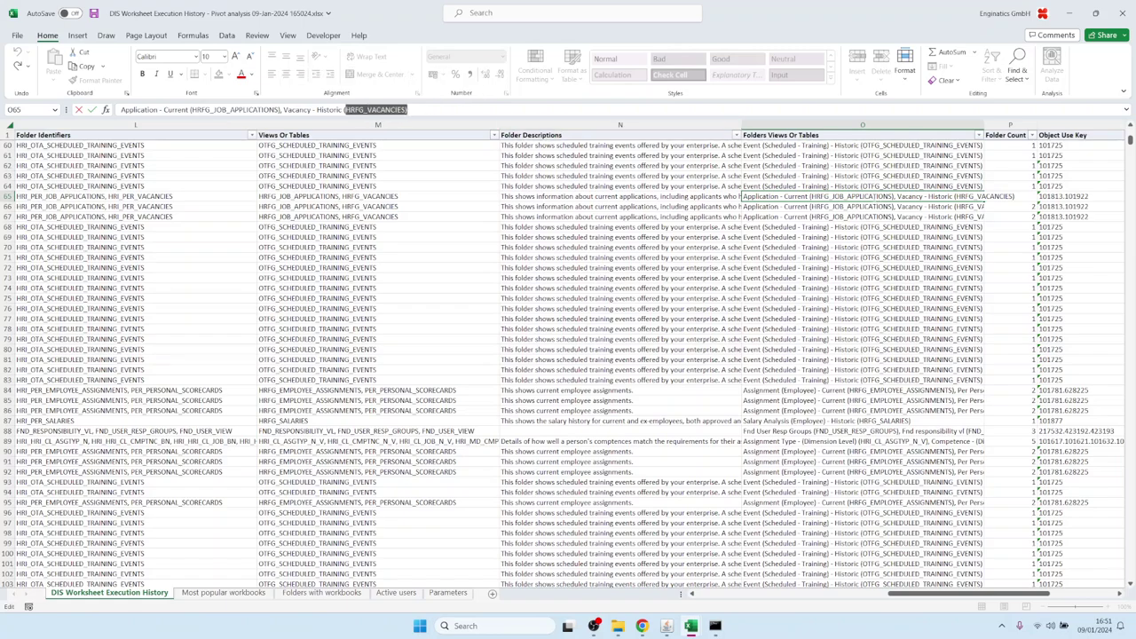
left_click(866, 196)
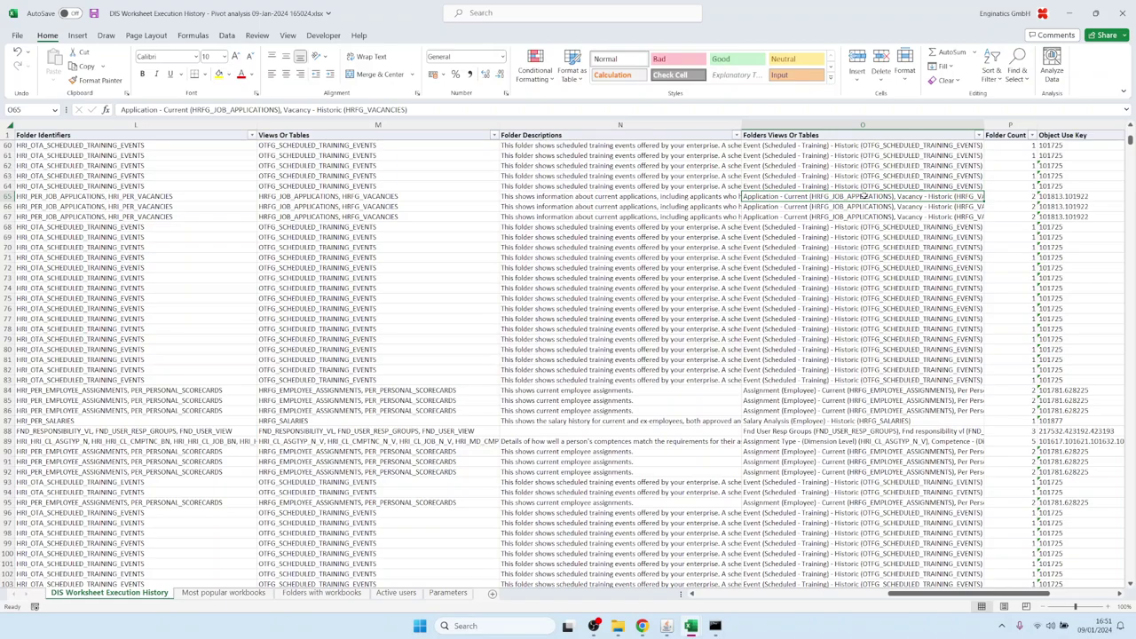
key("Home")
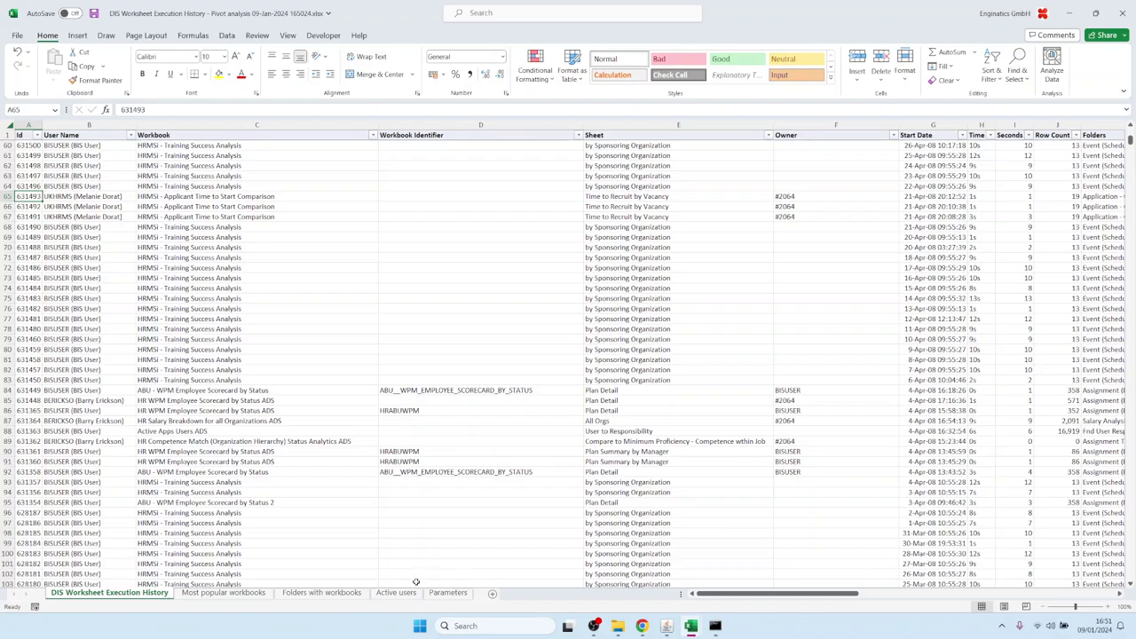
Step: Review the Active users pivot, and examine the sheets and execution counts under HRMSi - Training Success Analysis in the Most popular workbooks pivot
left_click(390, 592)
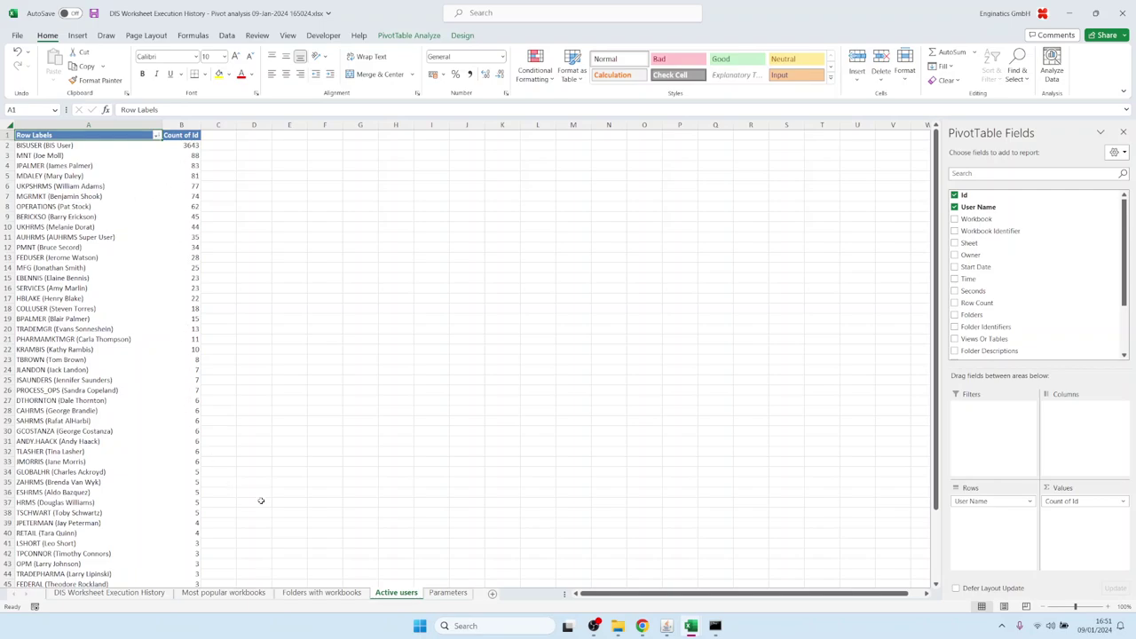
left_click(248, 598)
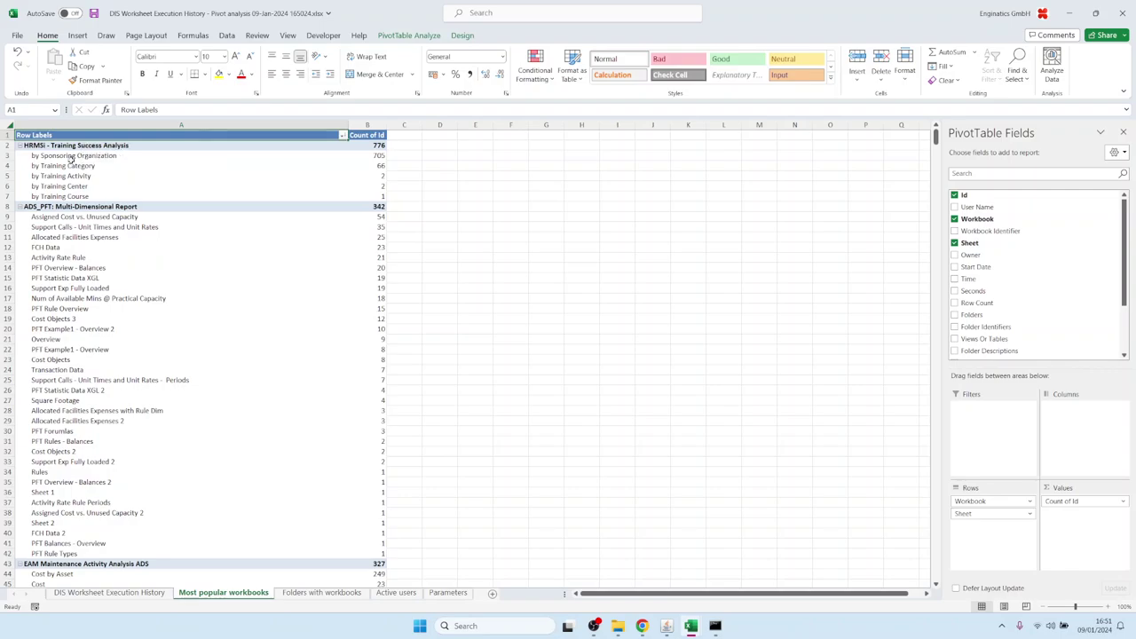
left_click_drag(68, 157, 64, 199)
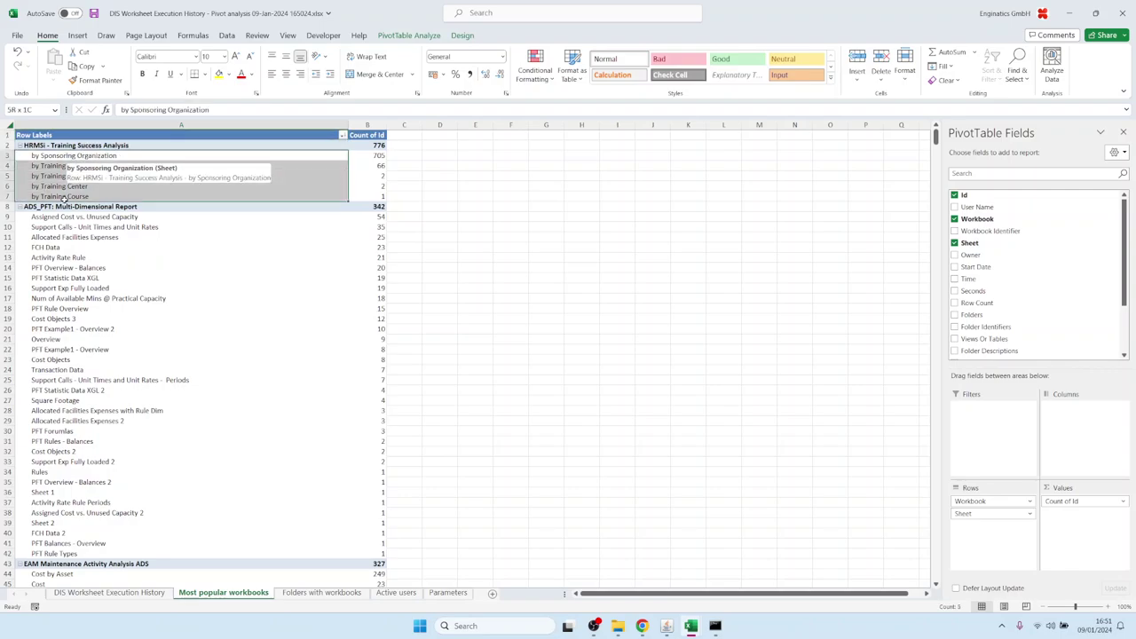
left_click(64, 142)
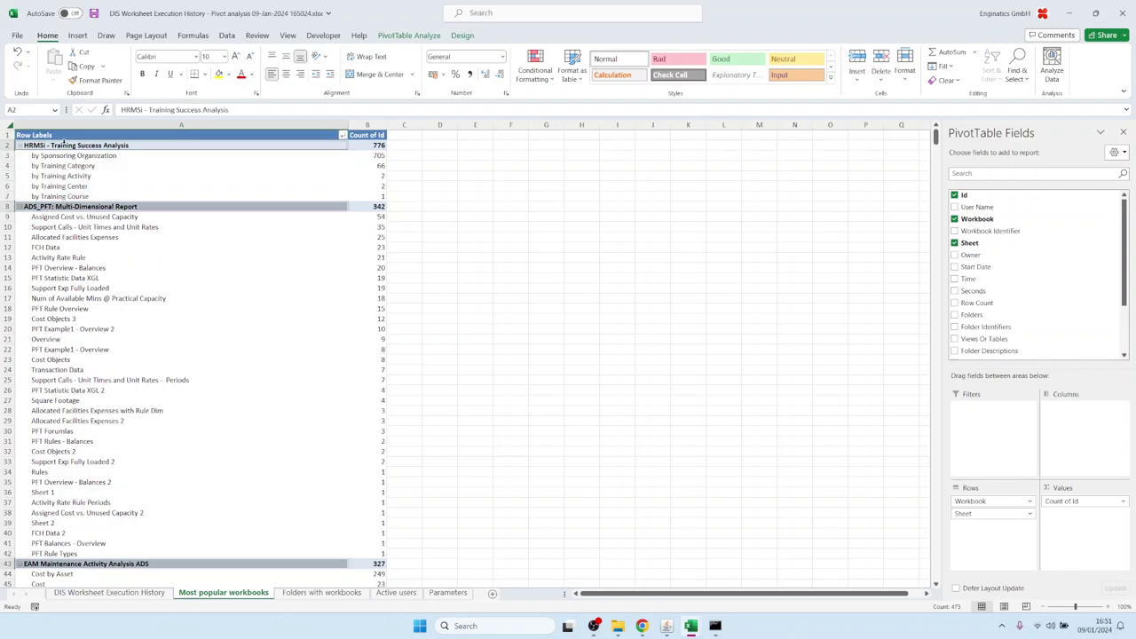
left_click_drag(70, 155, 71, 196)
left_click(379, 159)
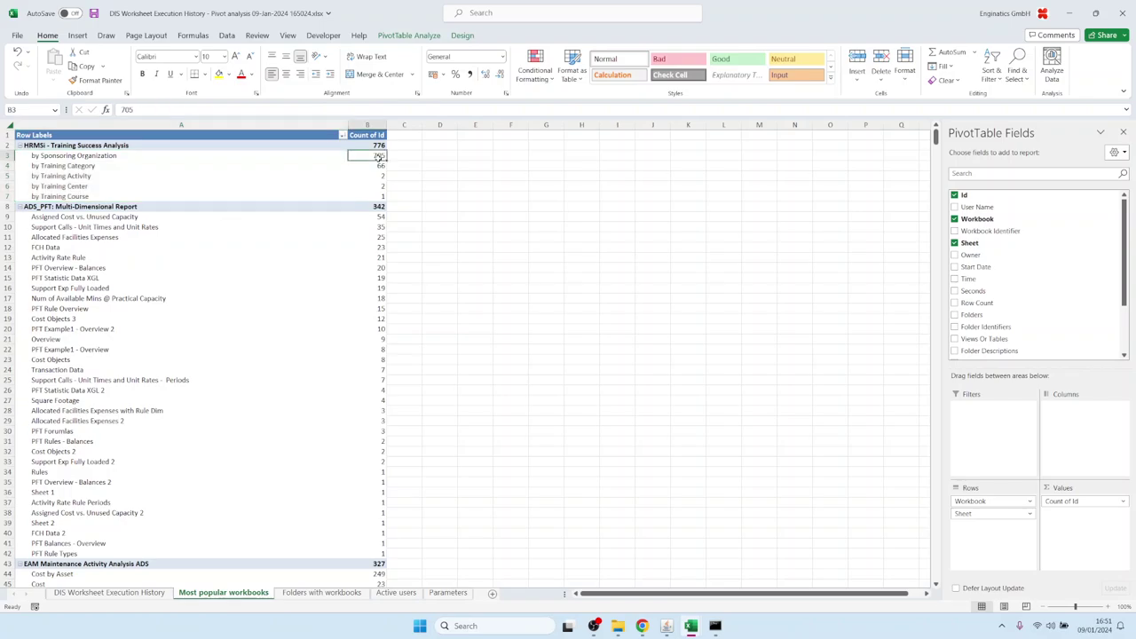
Step: Open the Folders with workbooks pivot sheet and narrow column A so the Count of Id column fits beside it
left_click(310, 594)
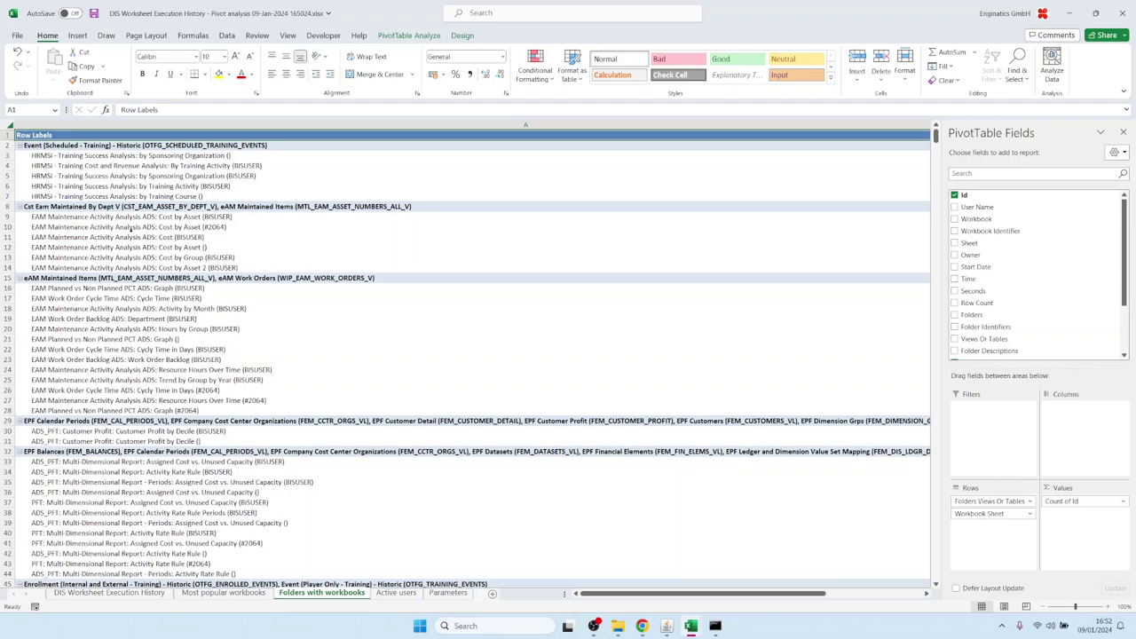
left_click(257, 127)
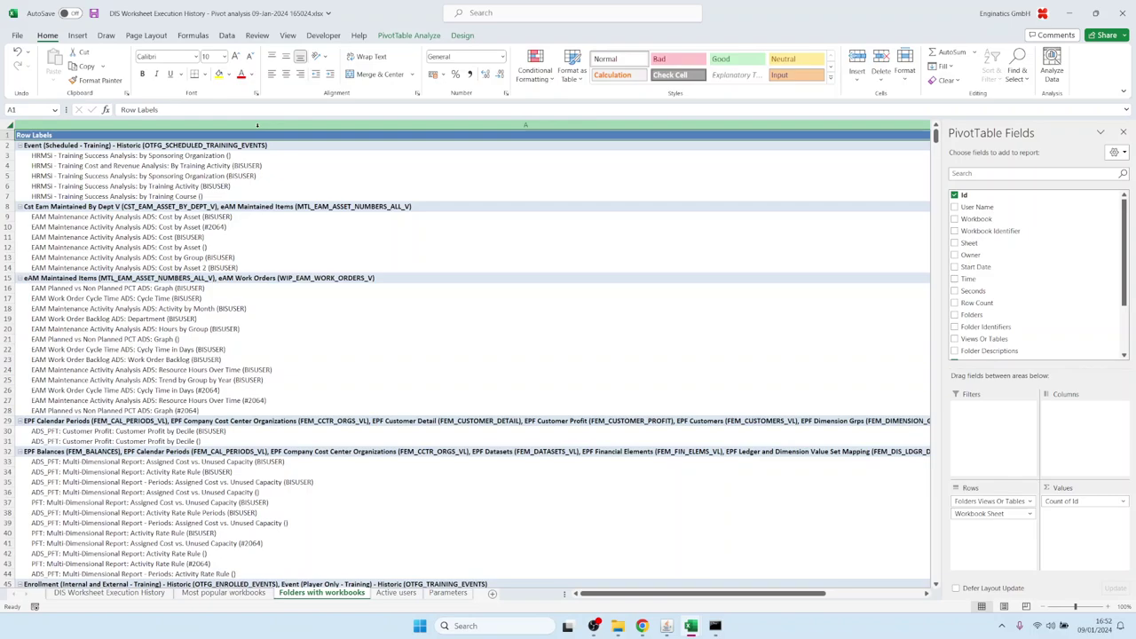
right_click(257, 127)
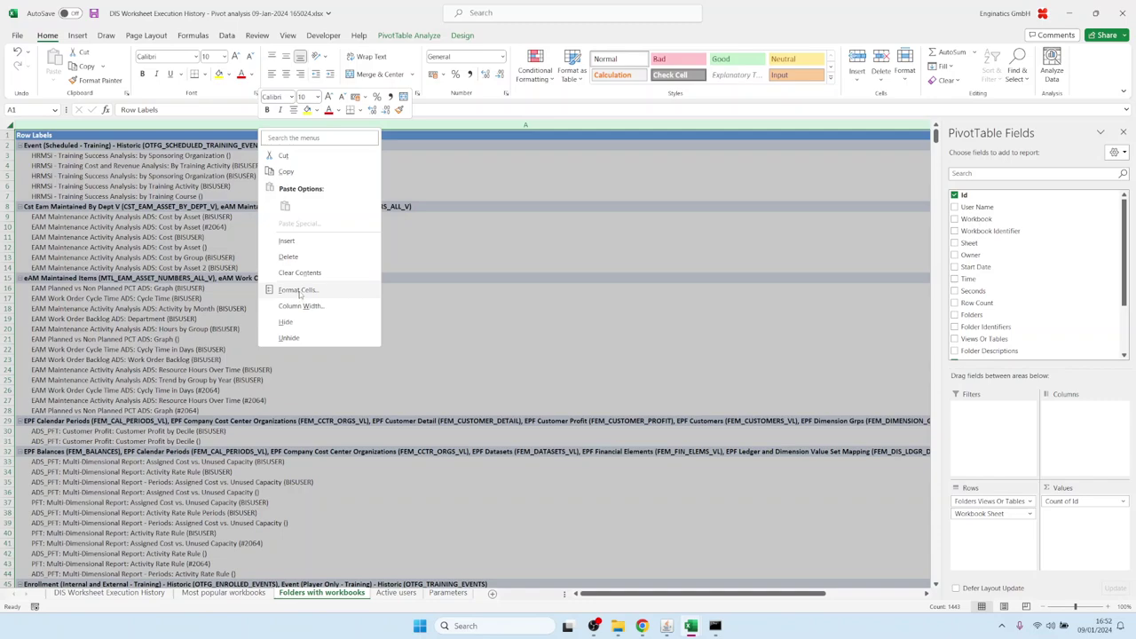
left_click(301, 306)
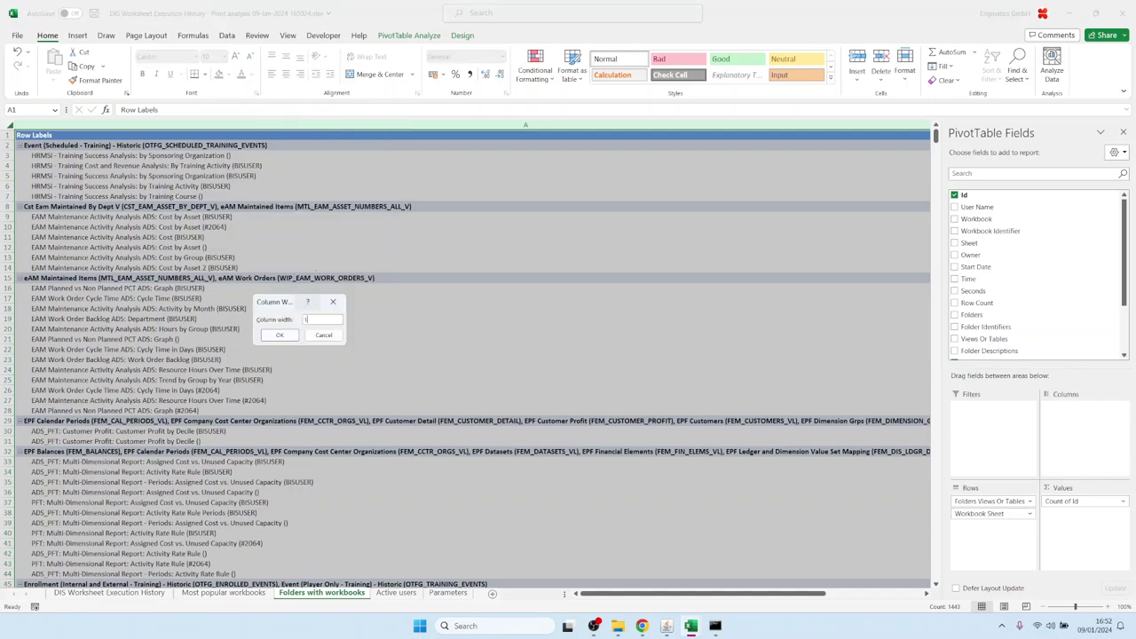
left_click(279, 335)
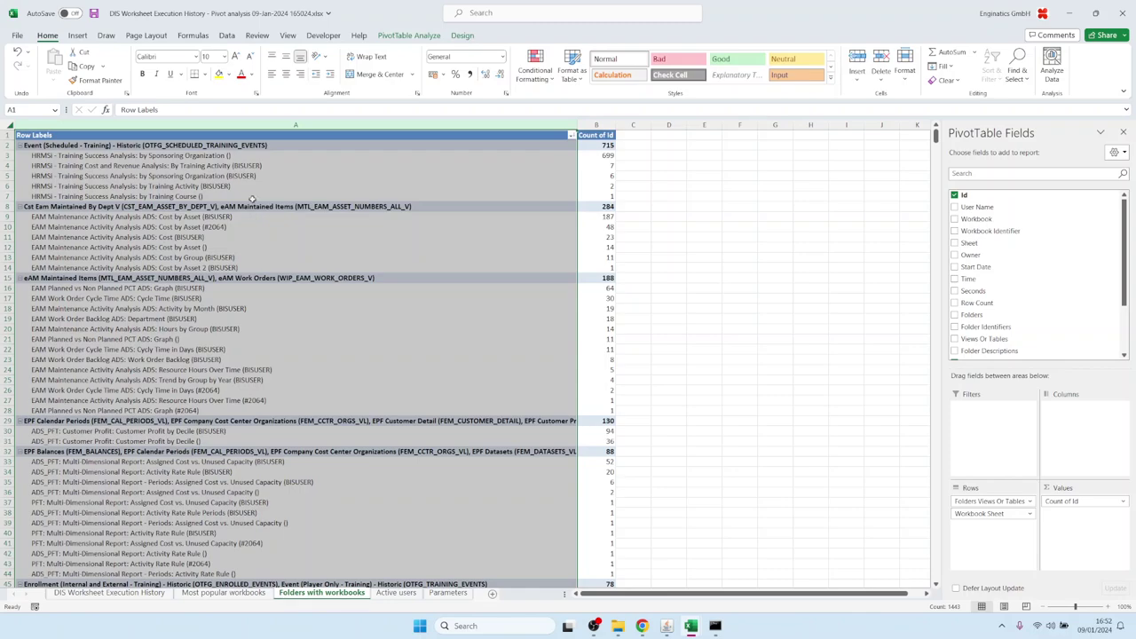
Step: Examine which HRMSi training worksheets use the Event (Scheduled - Training) - Historic folder in the Folders with workbooks pivot
left_click(146, 147)
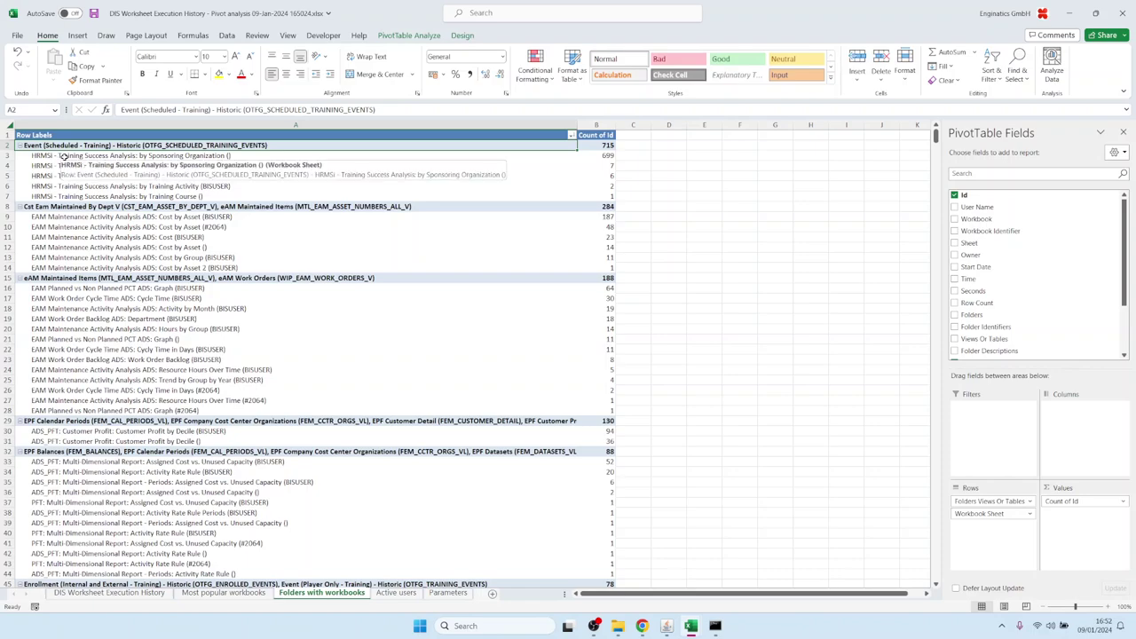
left_click_drag(48, 158, 48, 197)
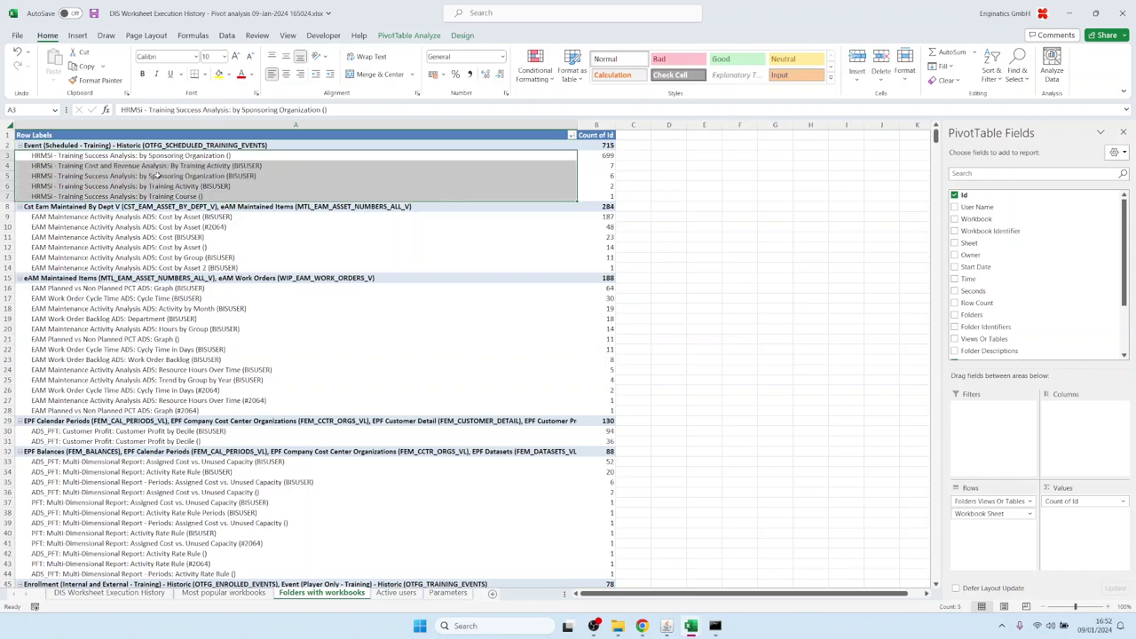
left_click(154, 156)
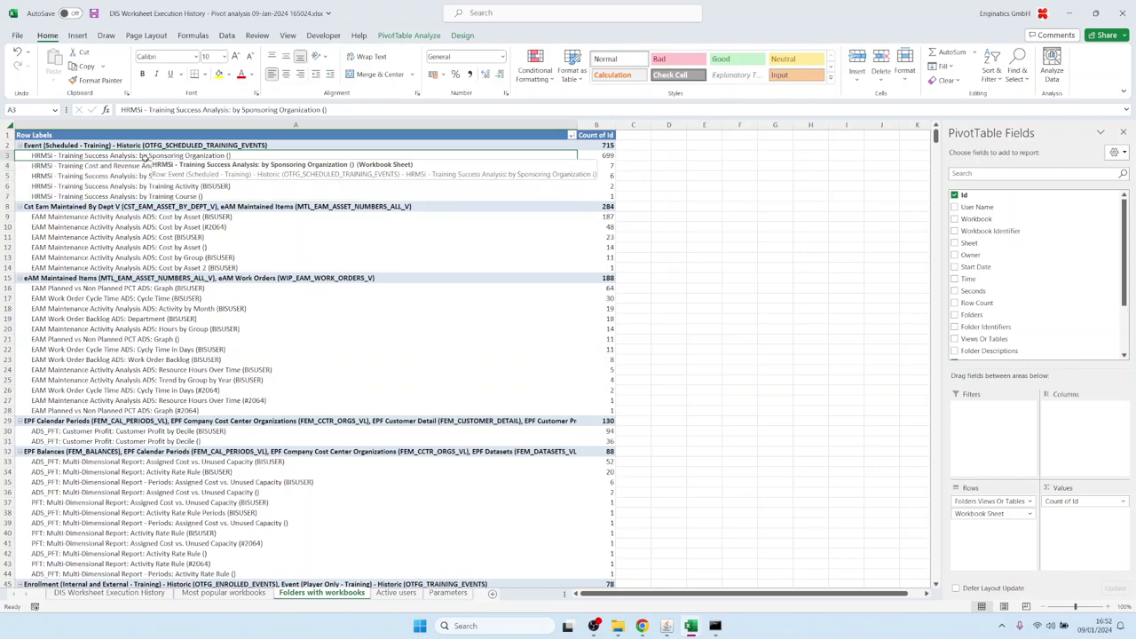
left_click(122, 145)
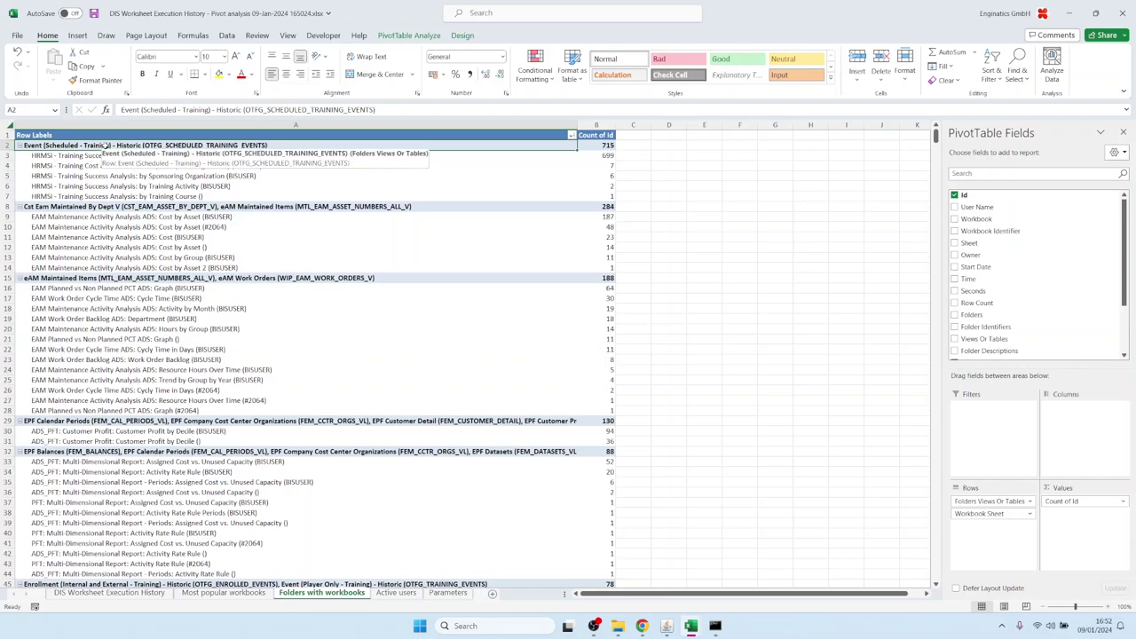
left_click_drag(69, 157, 73, 194)
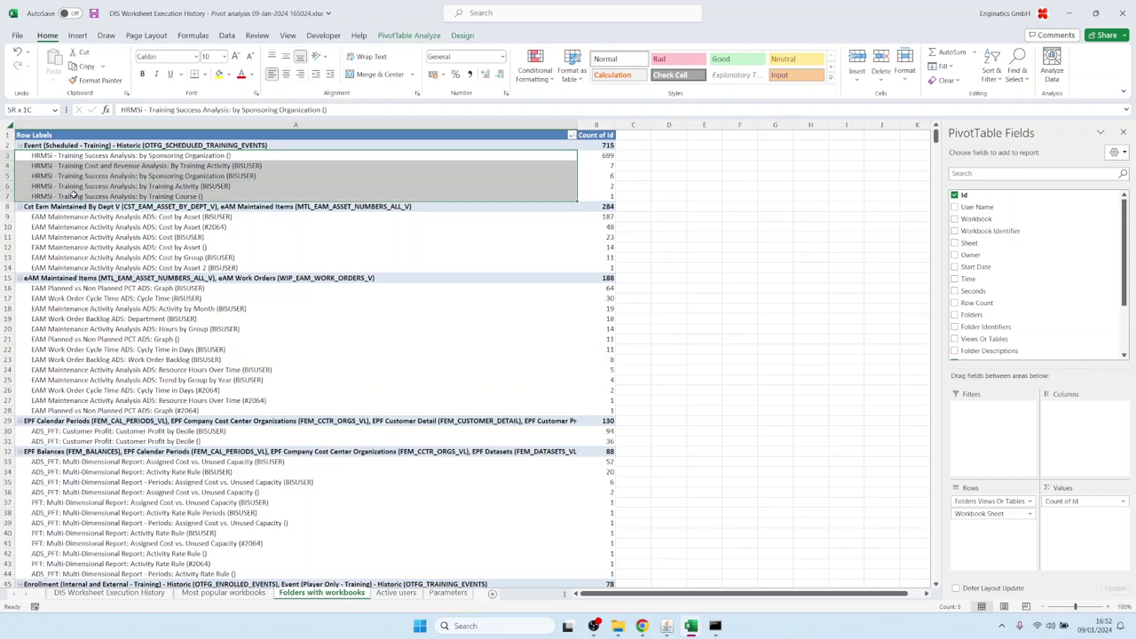
left_click(70, 145)
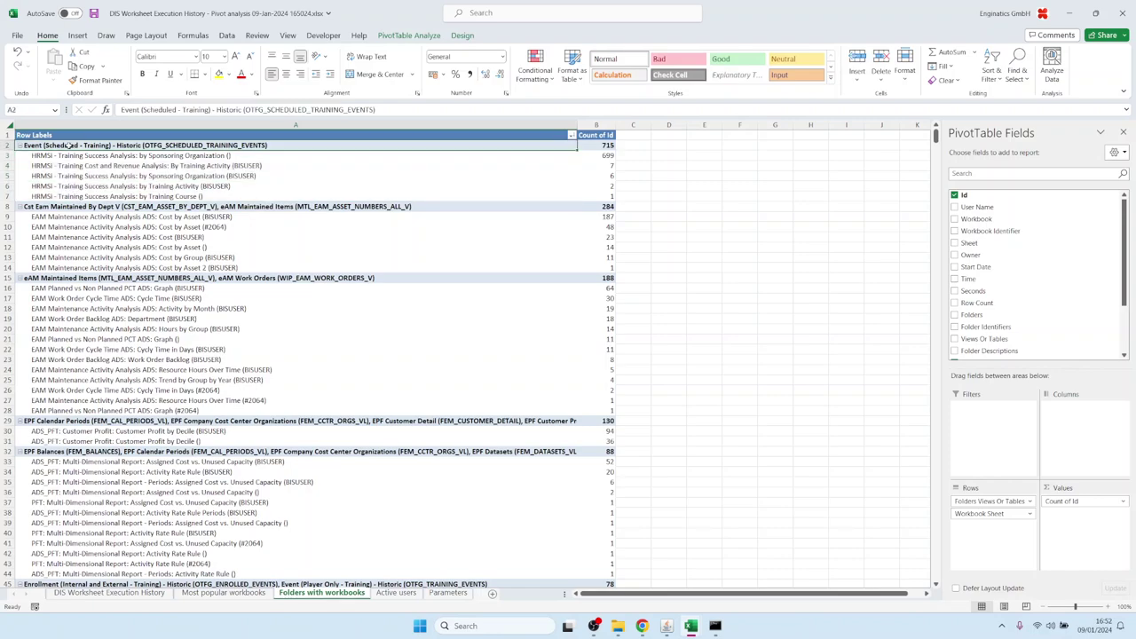
Step: Review the exported files in the disco_test folder and delete its log files from the Command Prompt with del *.log
left_click(618, 626)
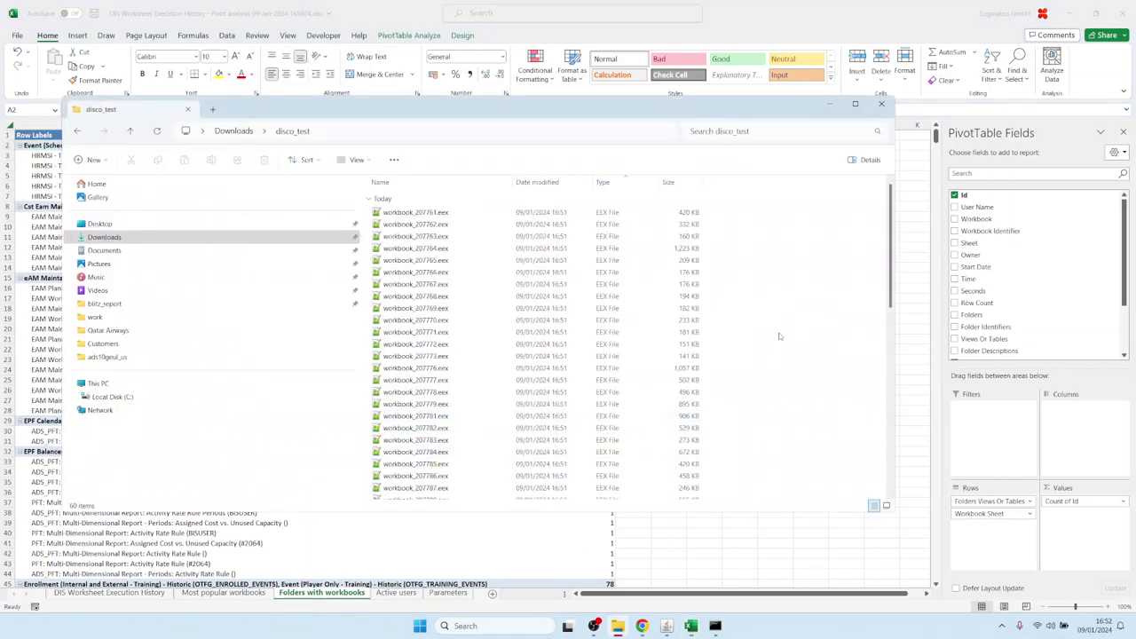
scroll(769, 333, "down", 2)
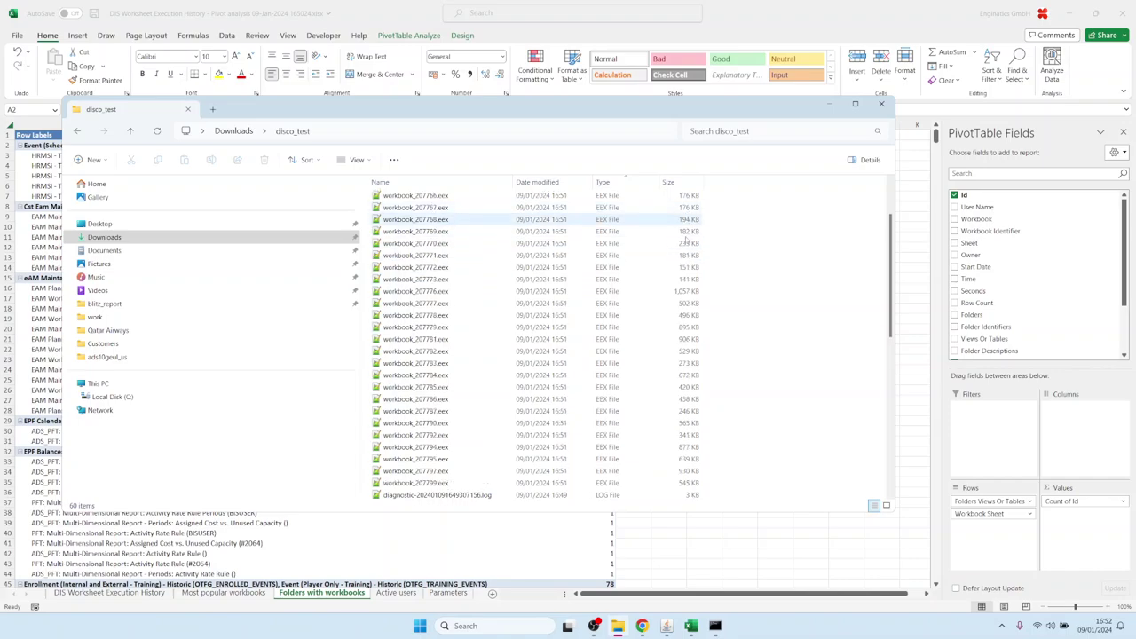
scroll(689, 234, "up", 2)
scroll(683, 412, "down", 5)
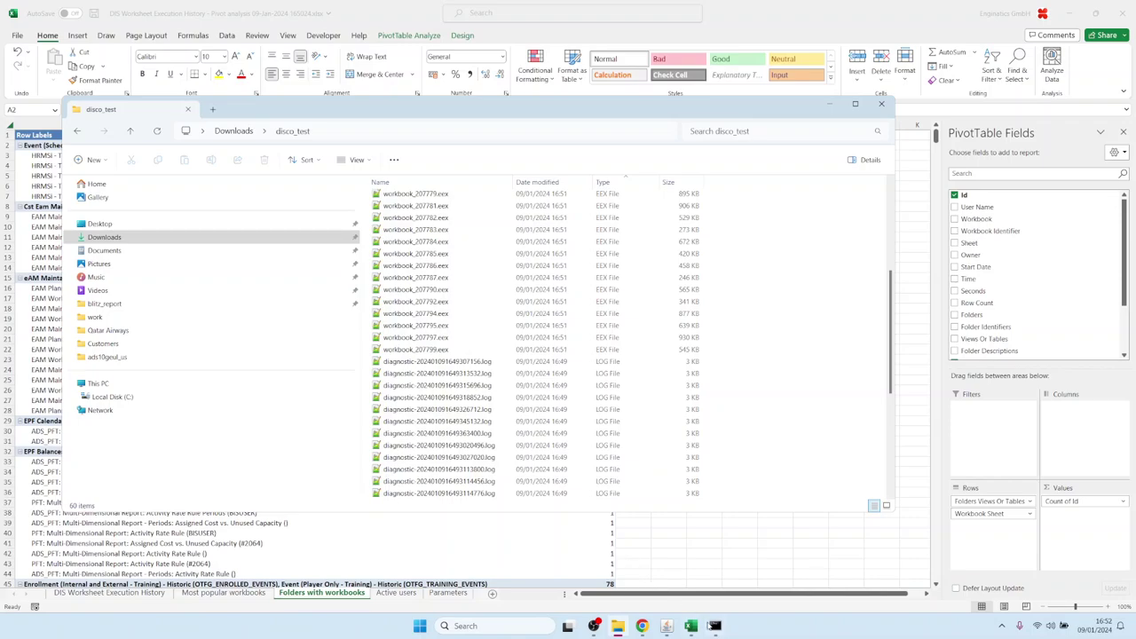
left_click(715, 627)
left_click(229, 253)
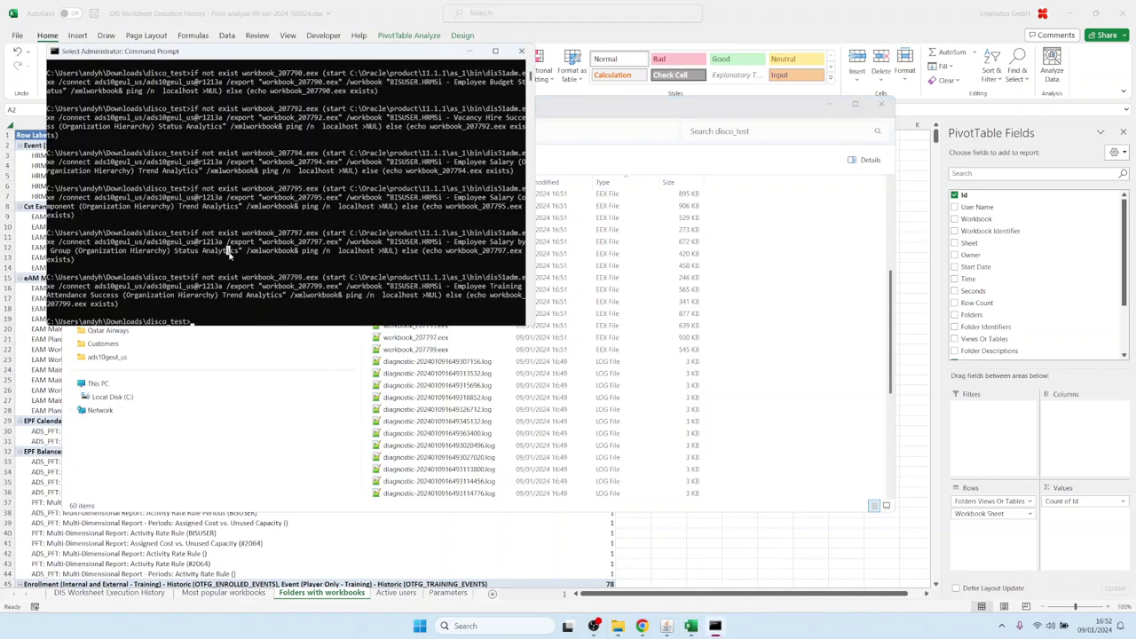
type("del *.log")
key("Return")
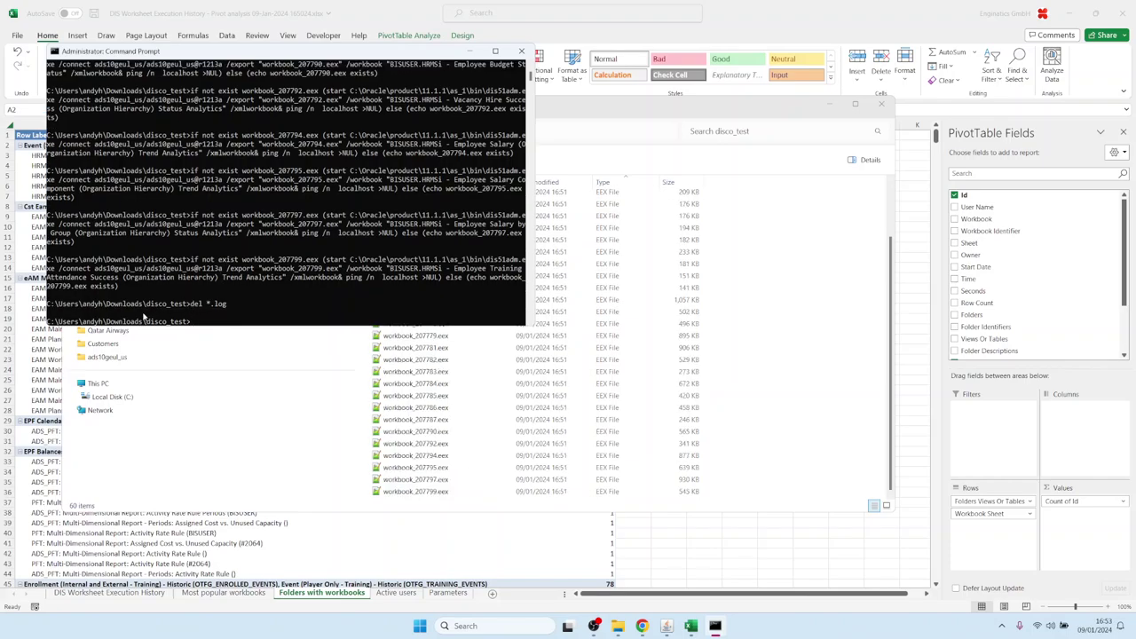
left_click(795, 369)
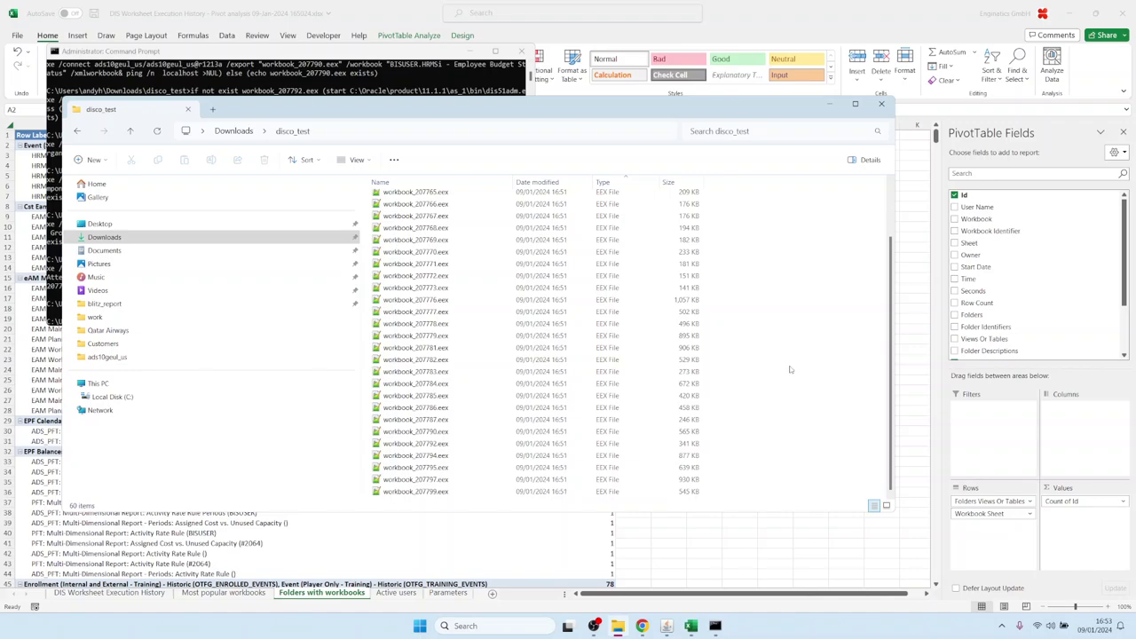
left_click(240, 78)
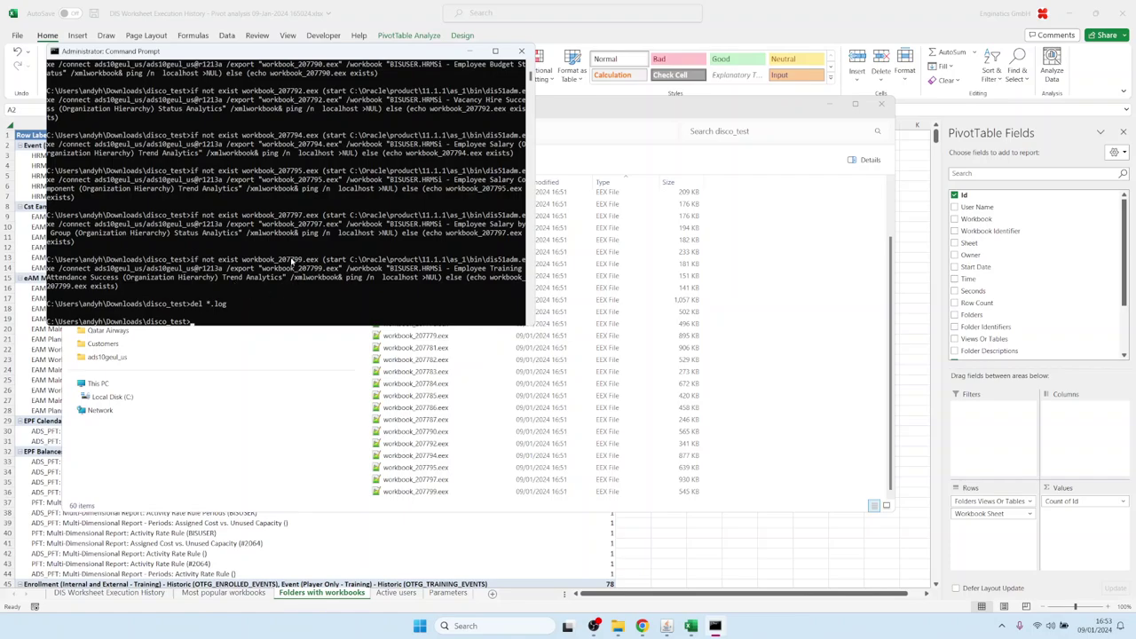
left_click(837, 397)
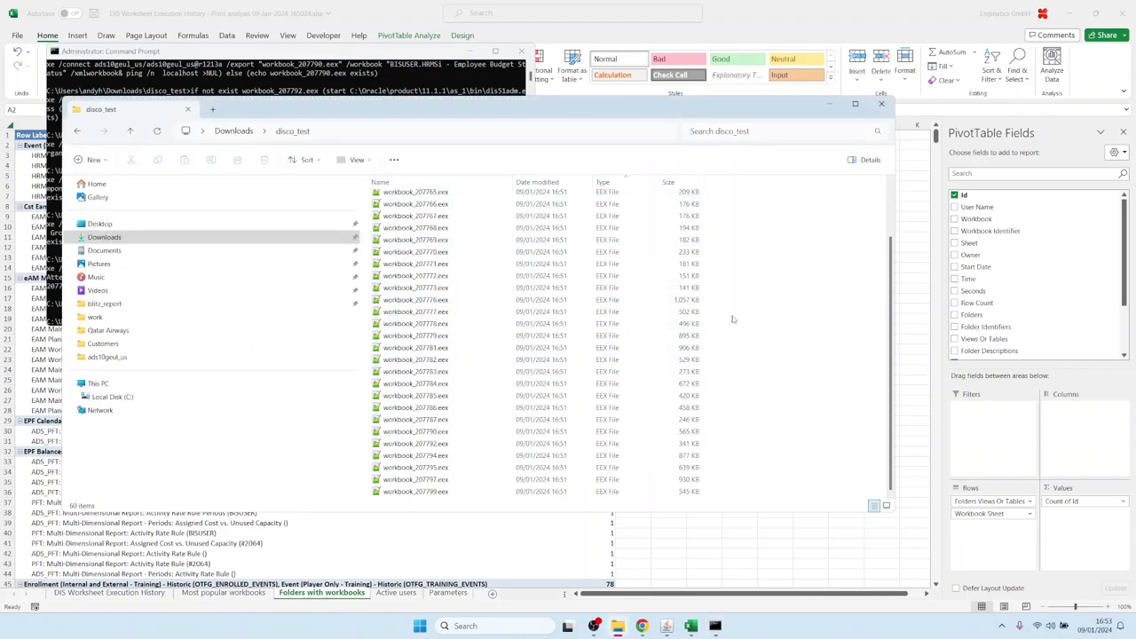
Step: Compress all .eex files in the ads10geul_us folder under Downloads into a zip file named workbooks.zip
key("ctrl+a")
left_click(438, 313)
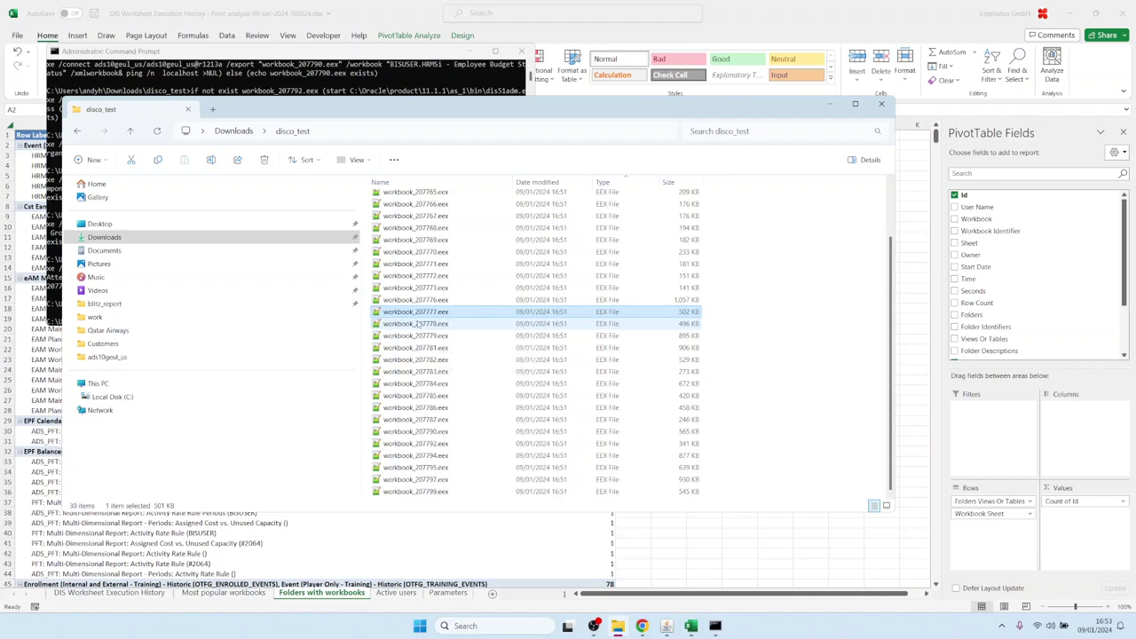
left_click(233, 130)
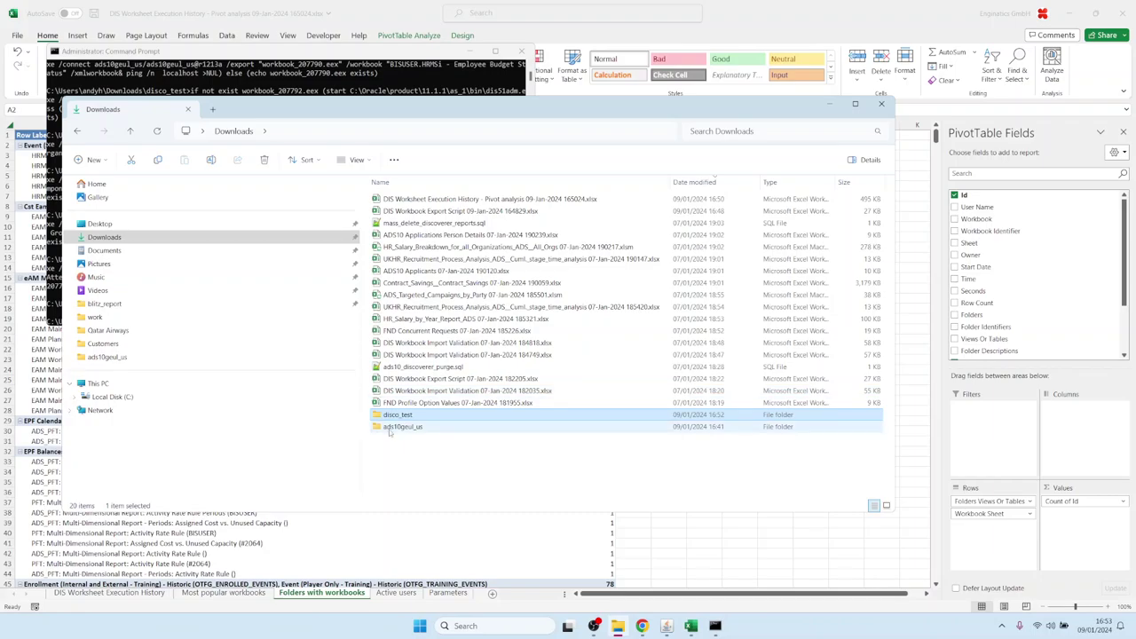
double_click(391, 427)
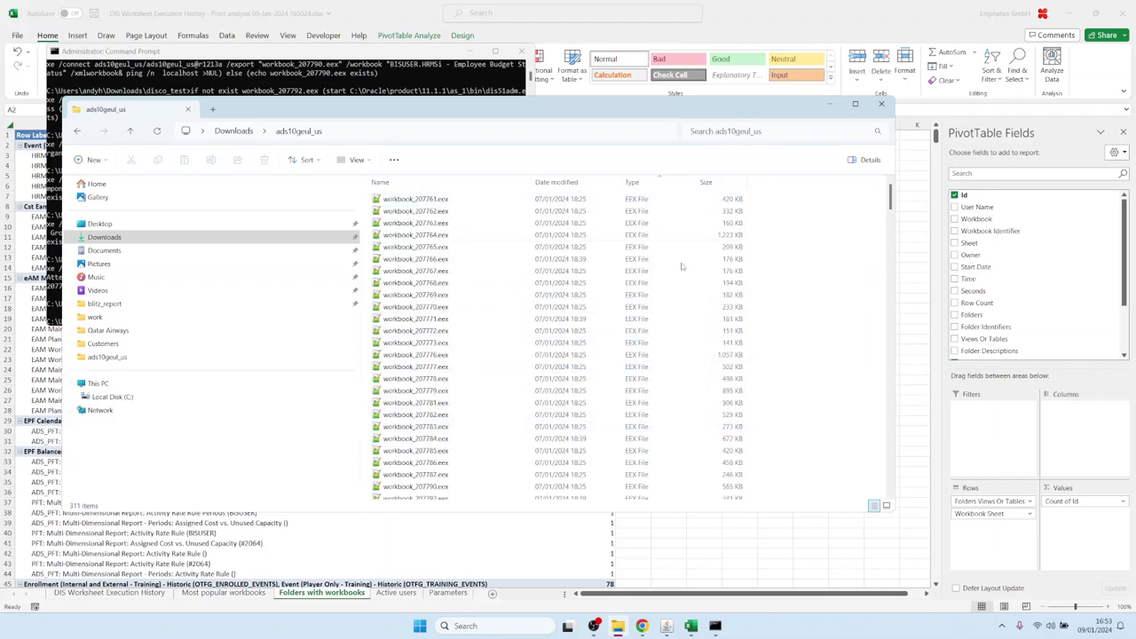
key("ctrl+a")
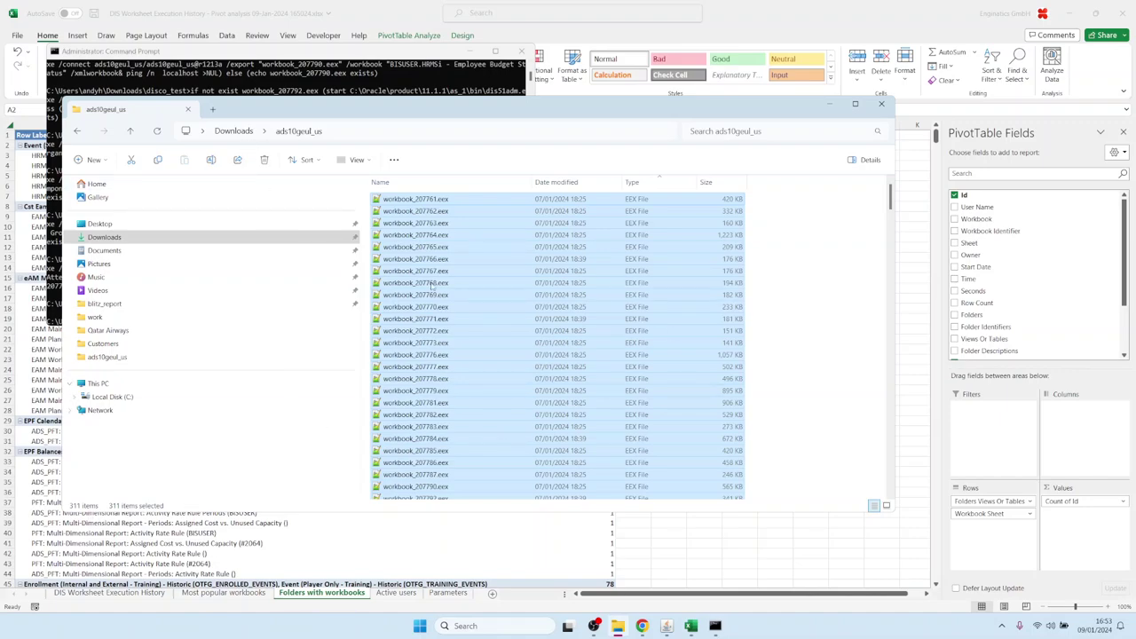
right_click(432, 237)
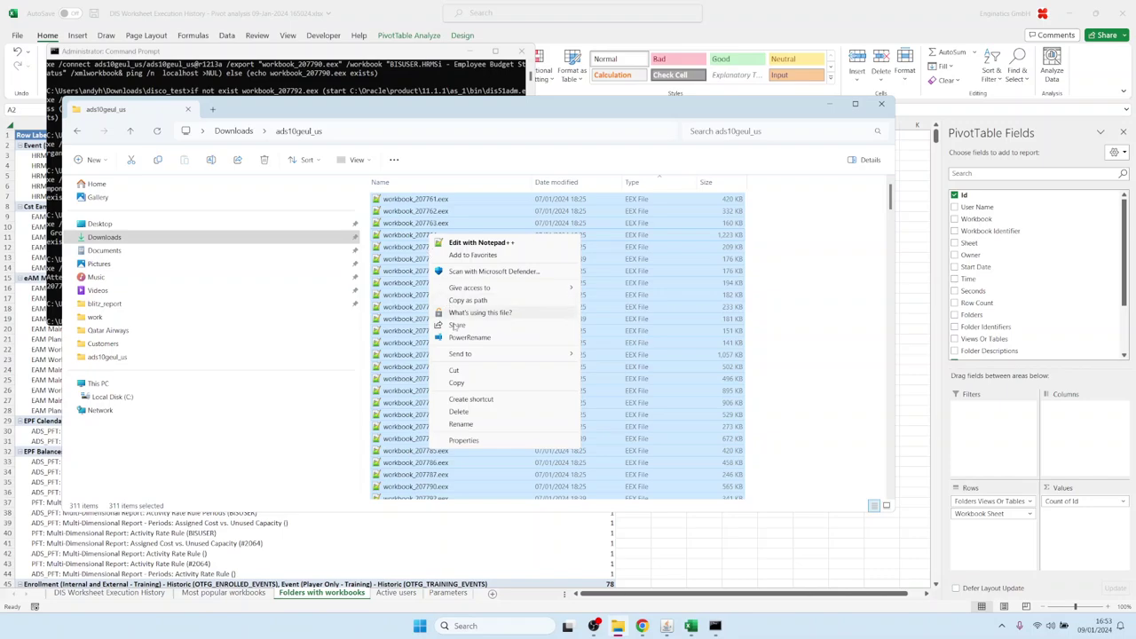
mouse_move(471, 353)
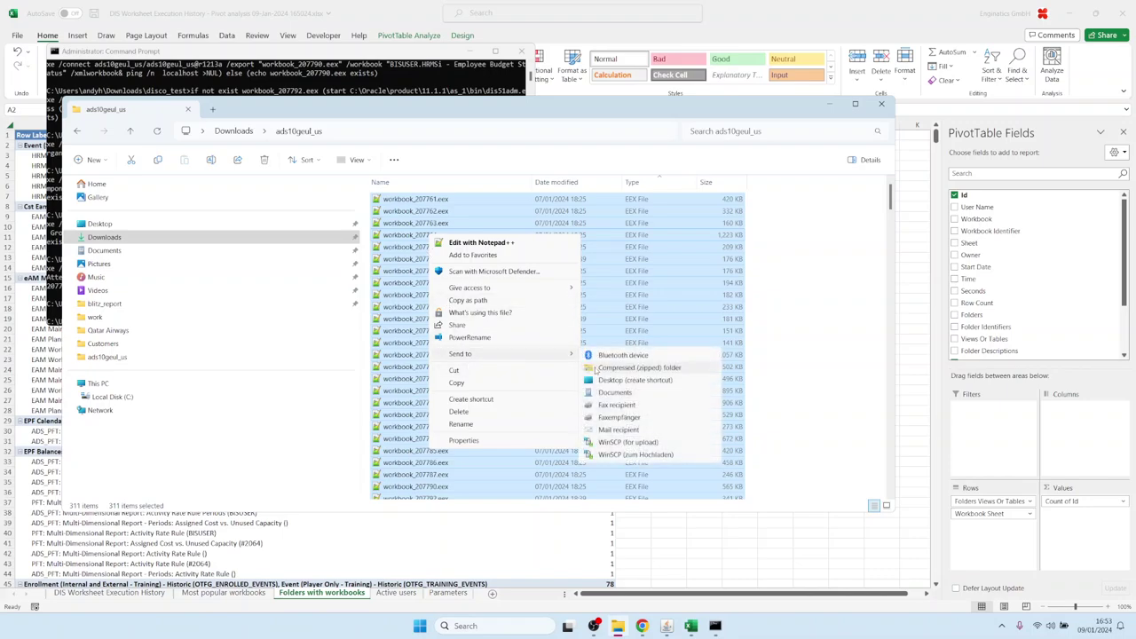
left_click(594, 368)
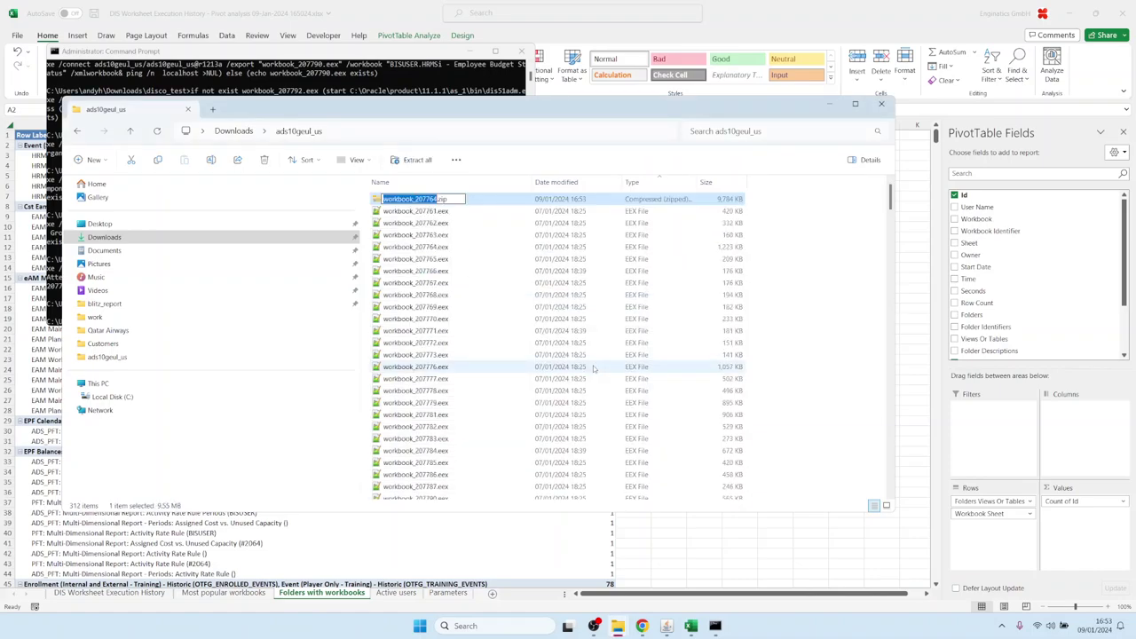
type("wor")
type("kbooks")
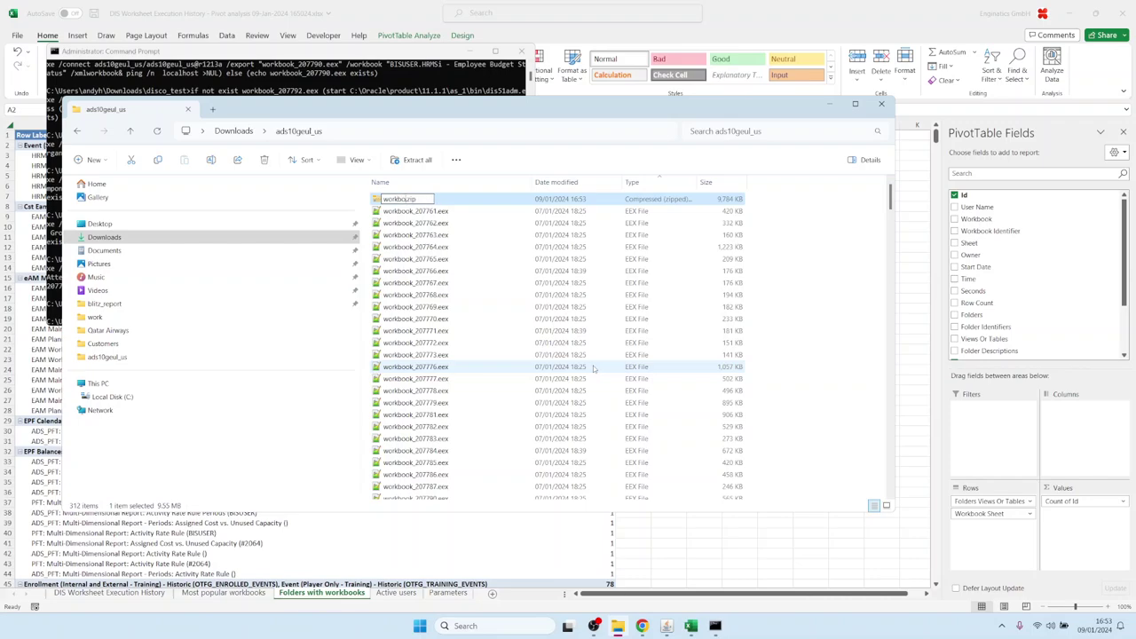
key("Return")
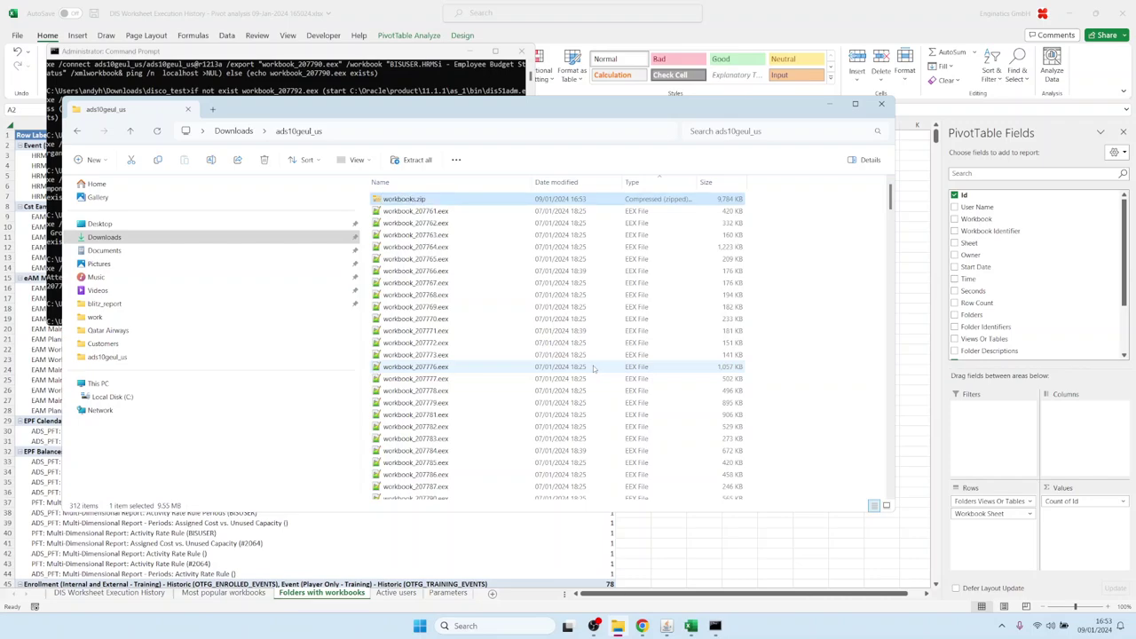
Step: Switch to Oracle Applications and start an XML Upload import from the Blitz Report setup
left_click(676, 626)
left_click(260, 60)
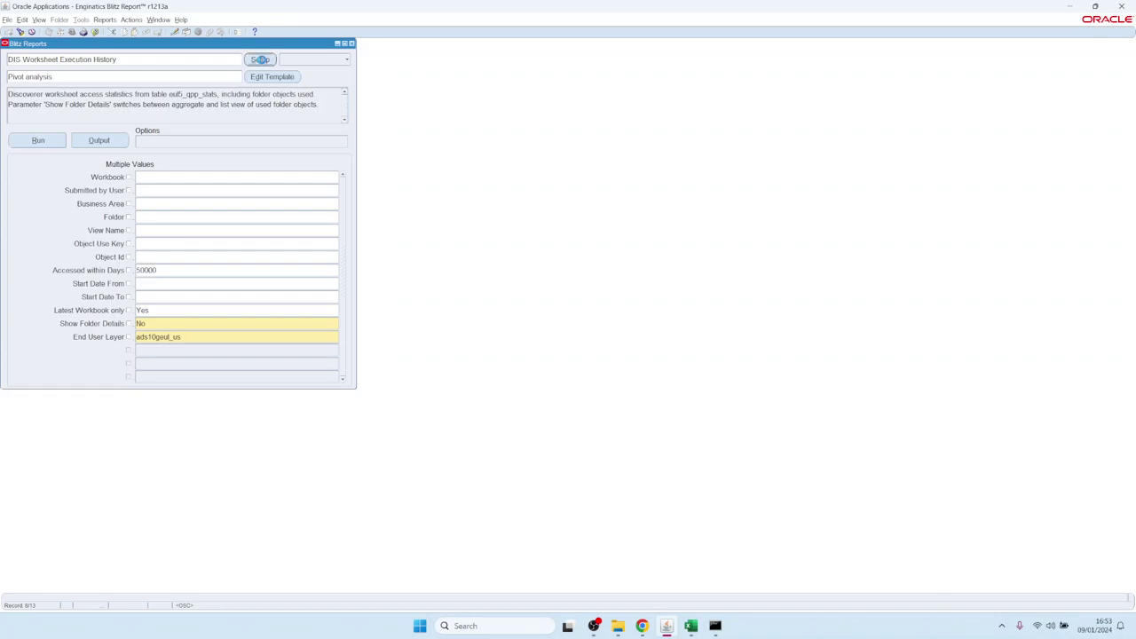
left_click(81, 19)
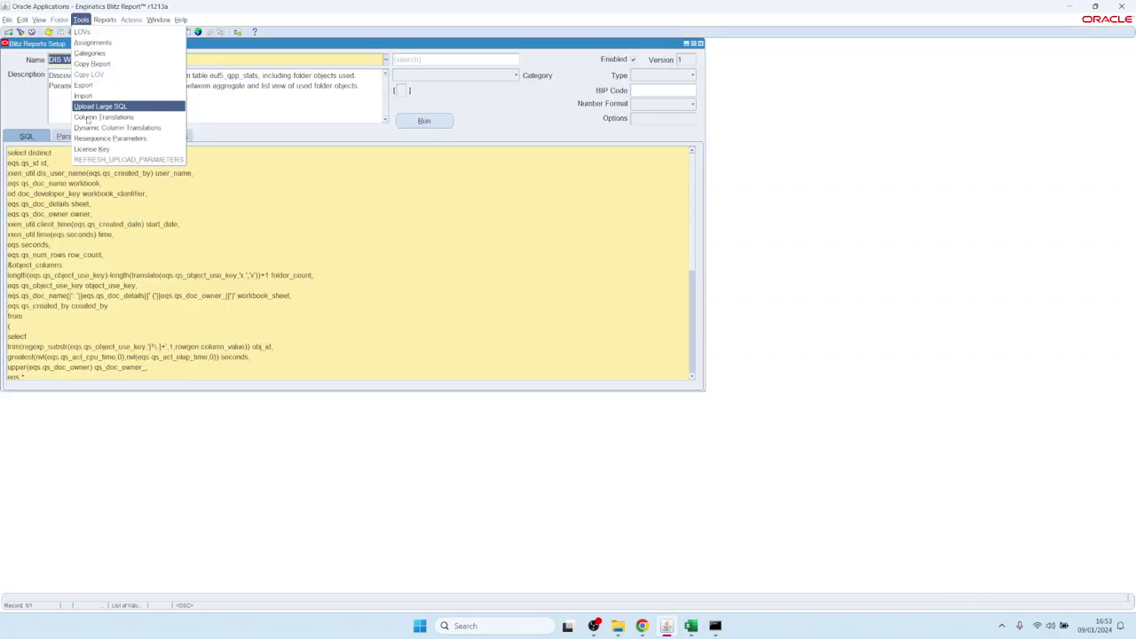
left_click(85, 96)
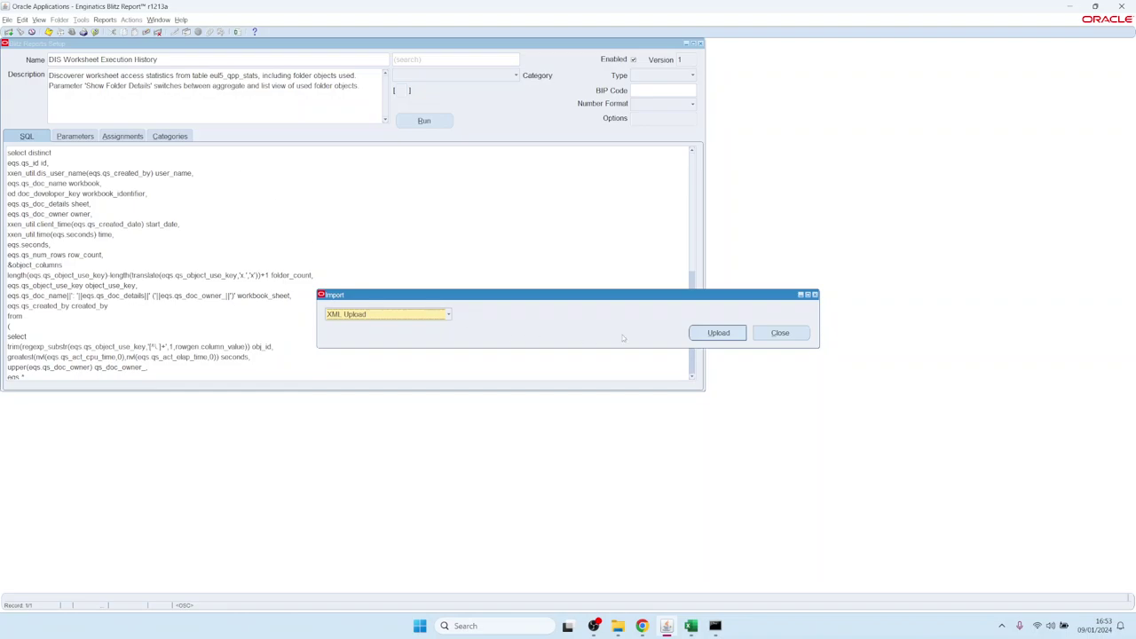
left_click(448, 314)
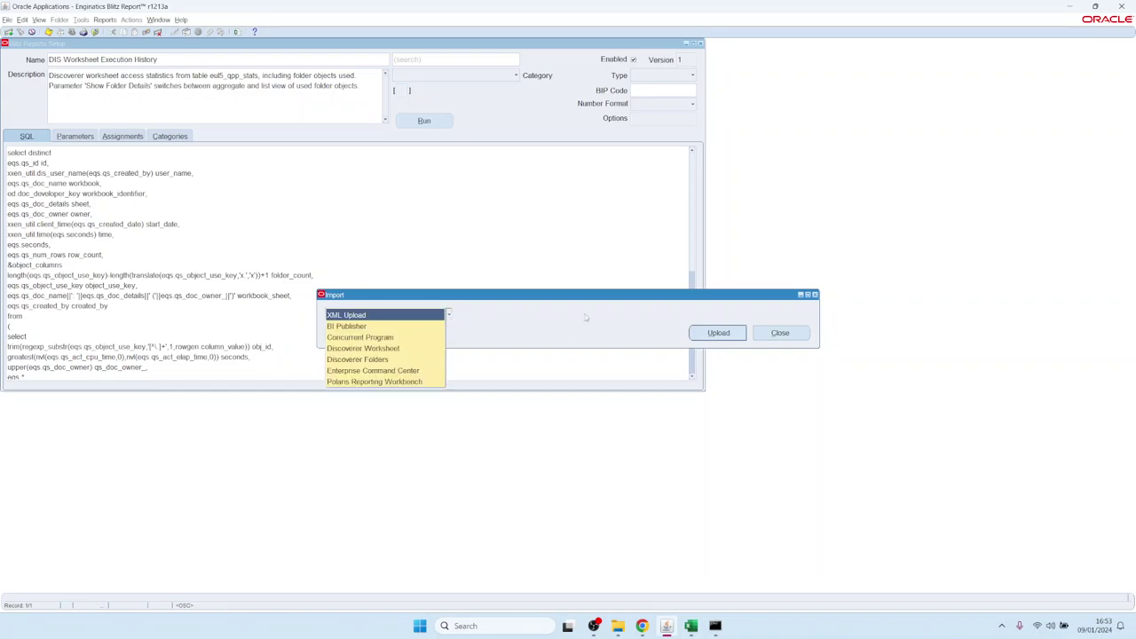
left_click(717, 332)
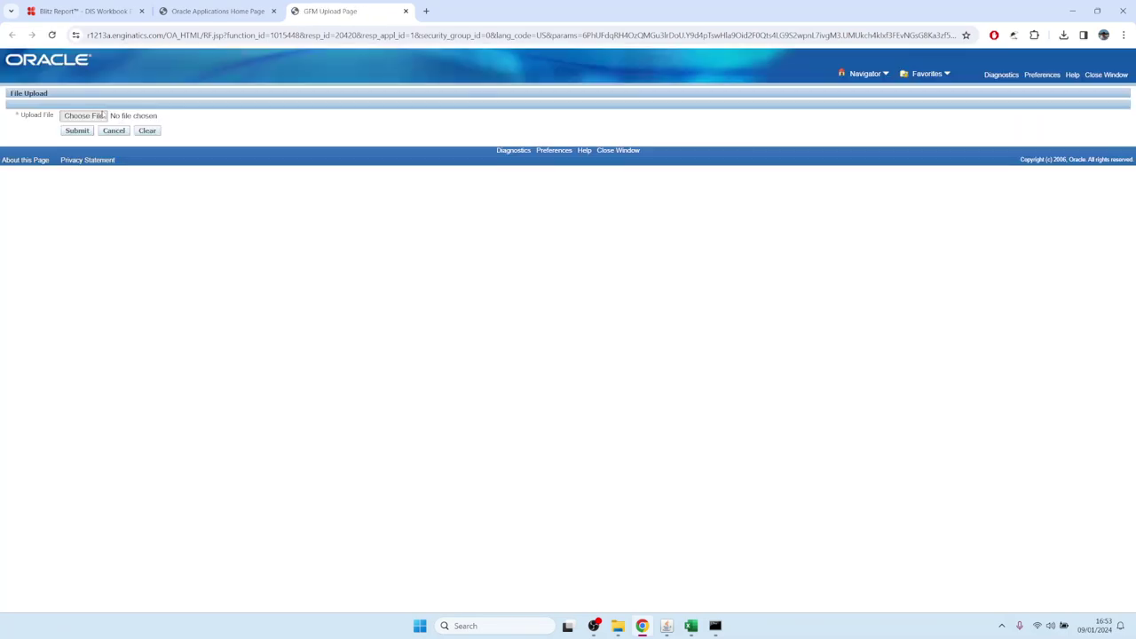
Step: Upload workbooks.zip from the ads10geul_us folder, close the upload page, and acknowledge the upload note in Oracle Applications
left_click(83, 116)
left_click(237, 102)
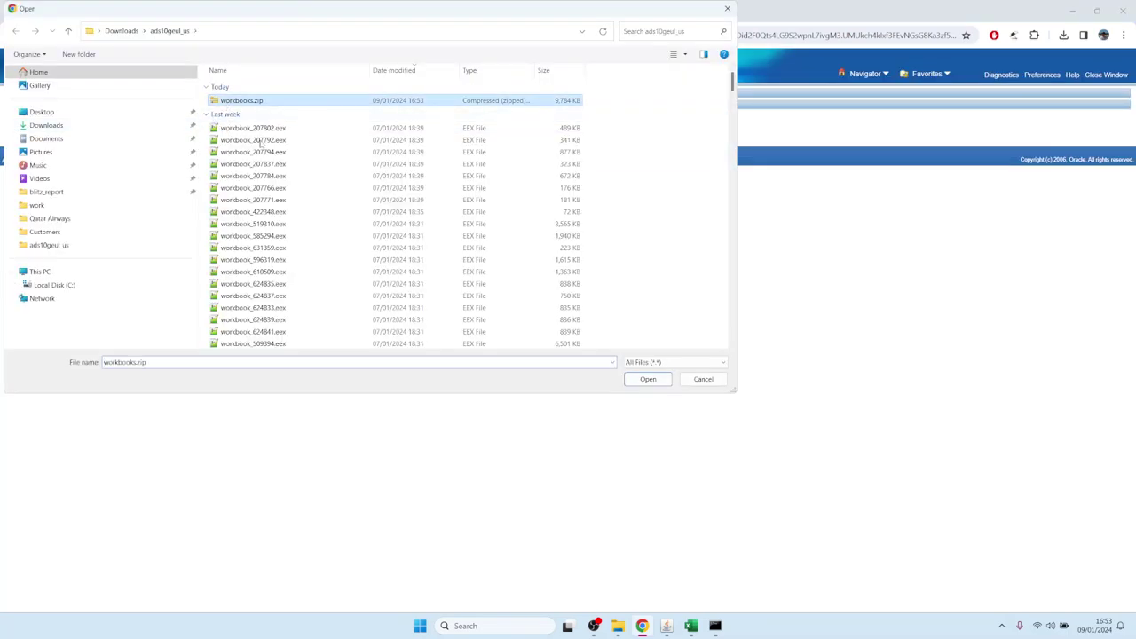
left_click(630, 379)
left_click(74, 132)
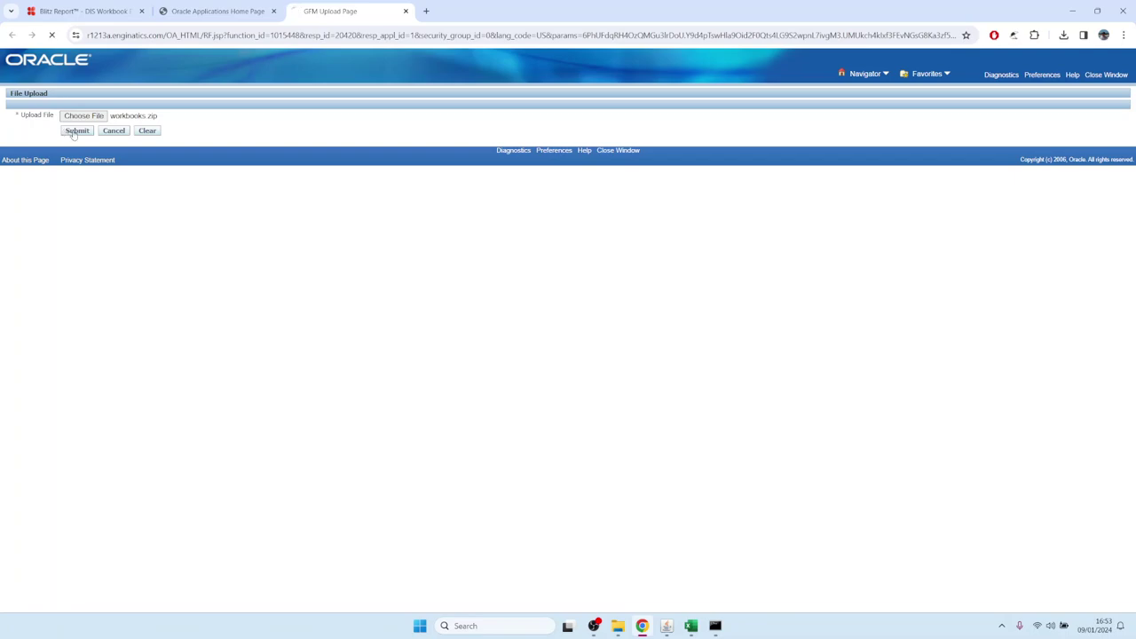
left_click(405, 11)
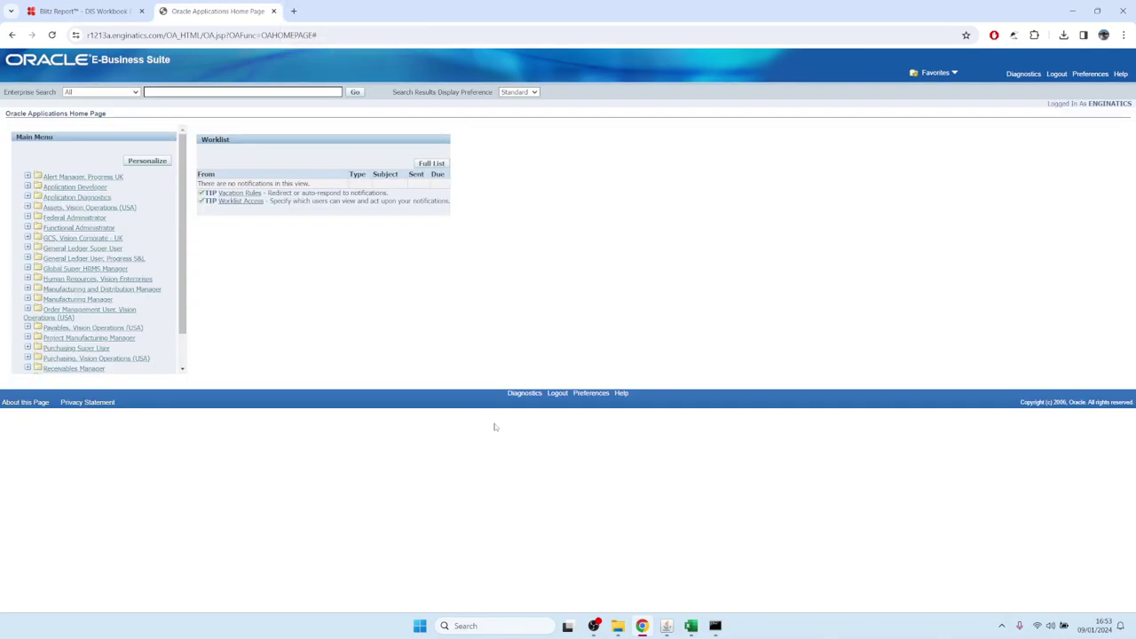
left_click(666, 627)
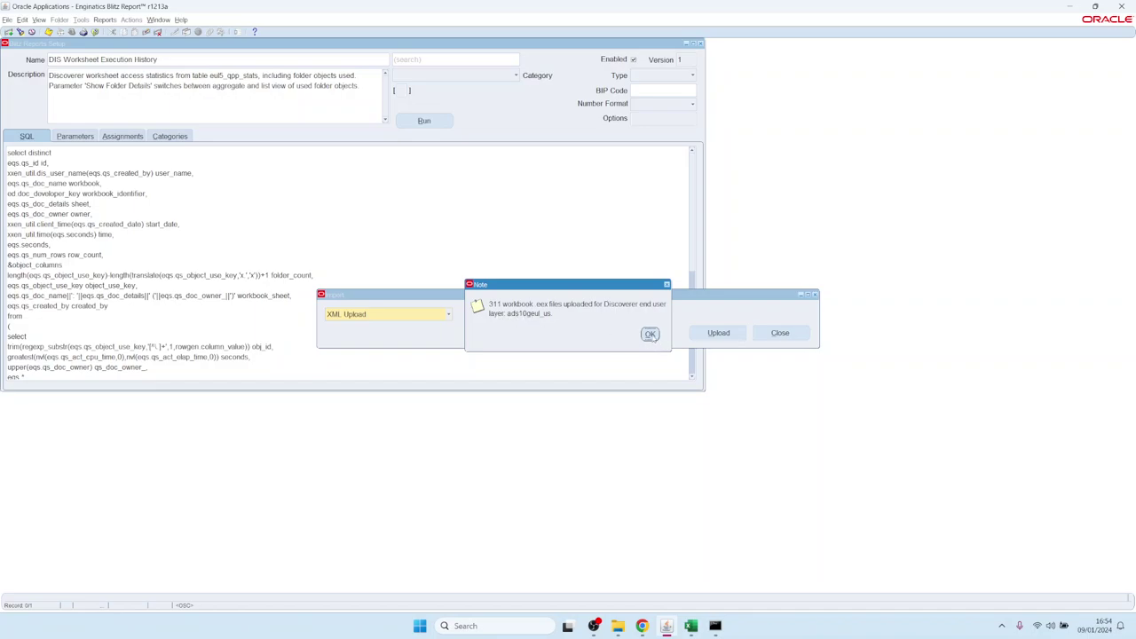
left_click(651, 334)
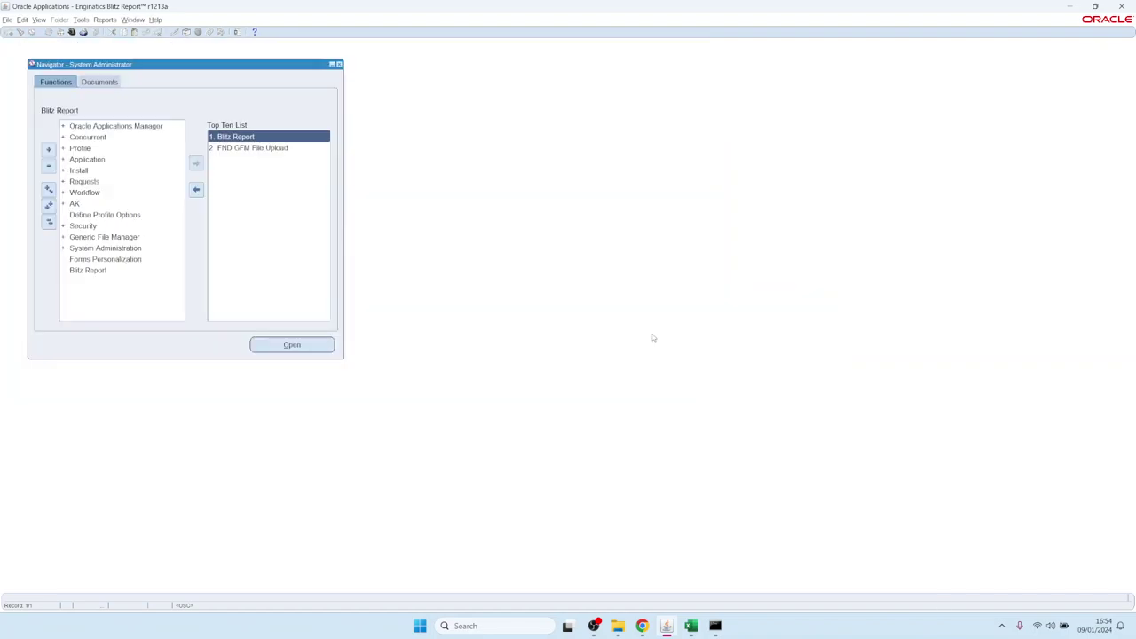
Step: Start a new single request and select the Blitz Report Discoverer Import program
left_click(37, 20)
left_click(48, 149)
left_click(103, 304)
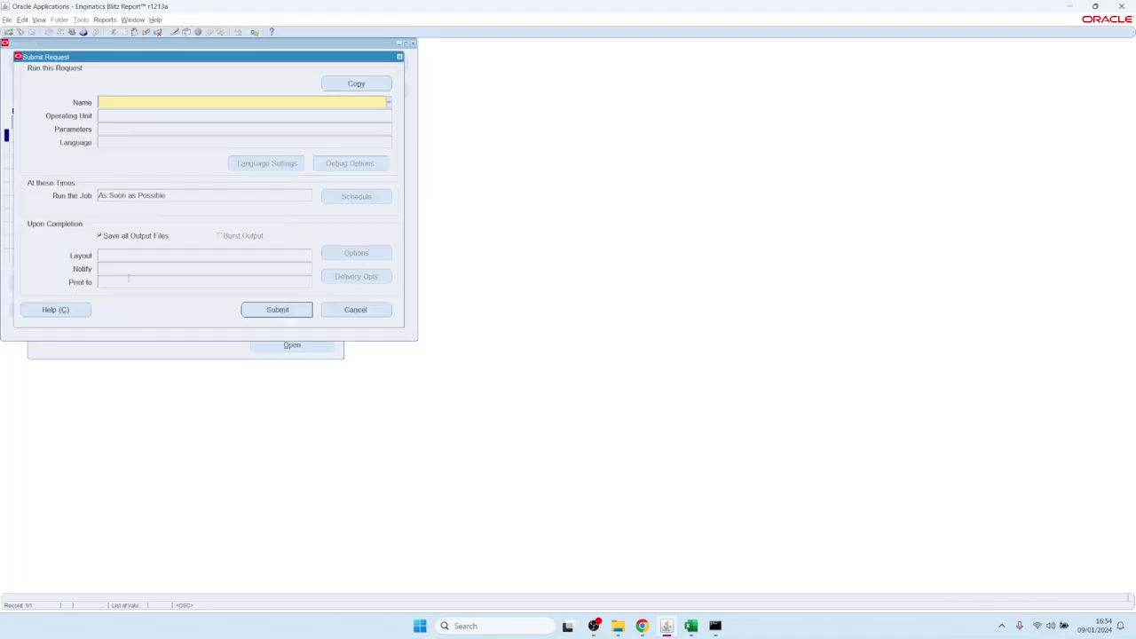
type("Blitz%")
key("Tab")
key("Down")
key("Down")
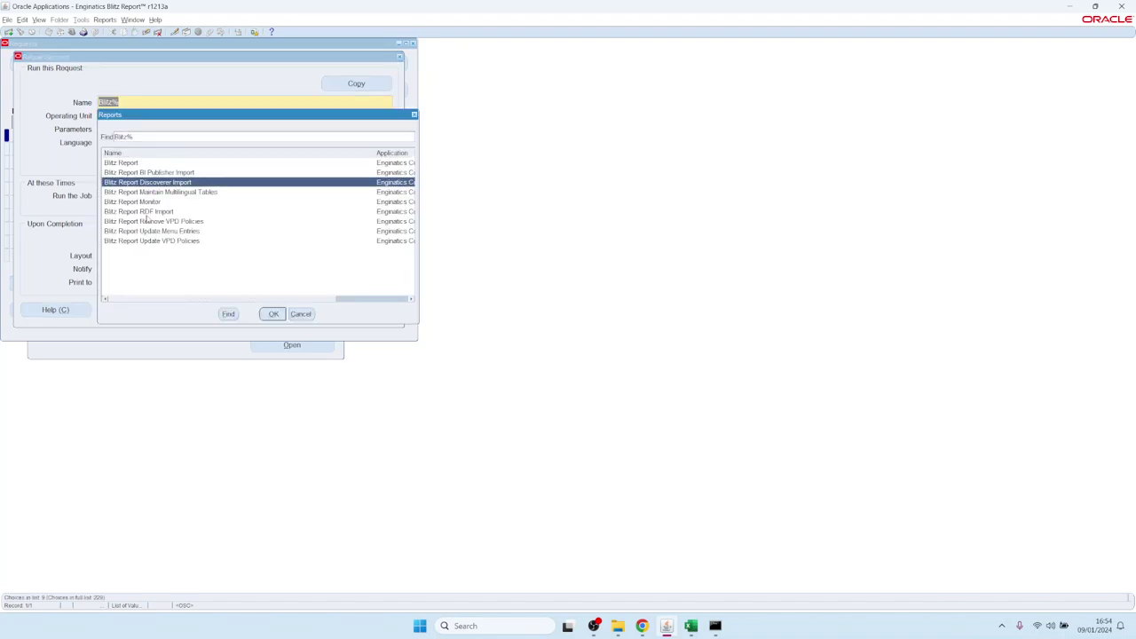
key("Return")
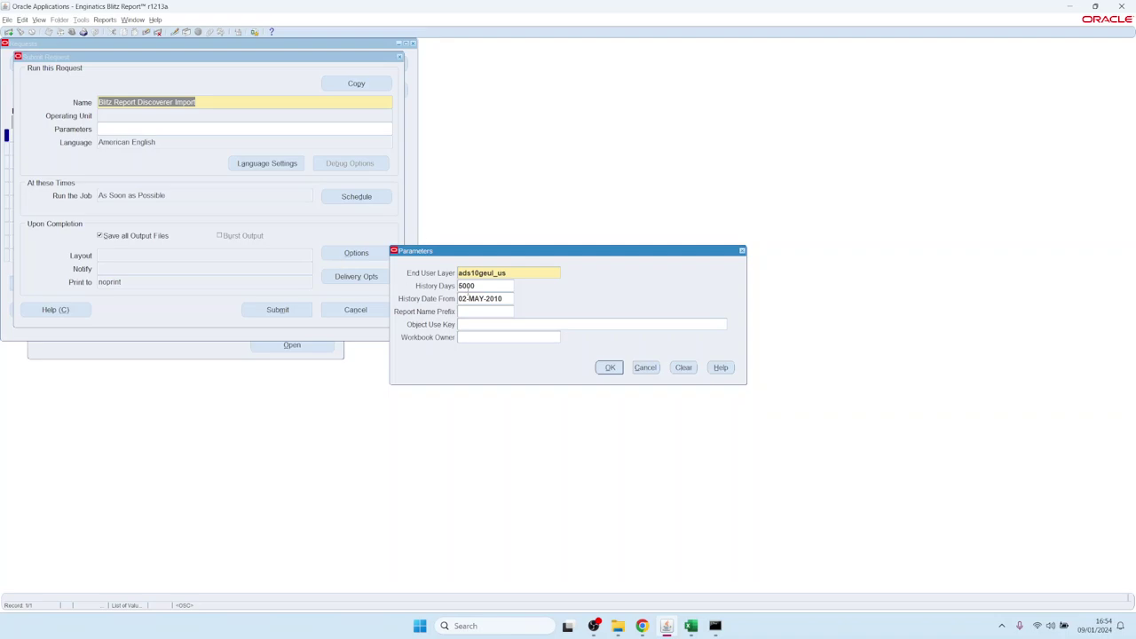
Step: Clear History Days, set History Date From to 01-JAN-2004 and Report Name Prefix to ADS10, and submit the import request
double_click(481, 286)
key("Delete")
type("1jan04")
key("Tab")
type("ADS1")
left_click(610, 369)
left_click(281, 310)
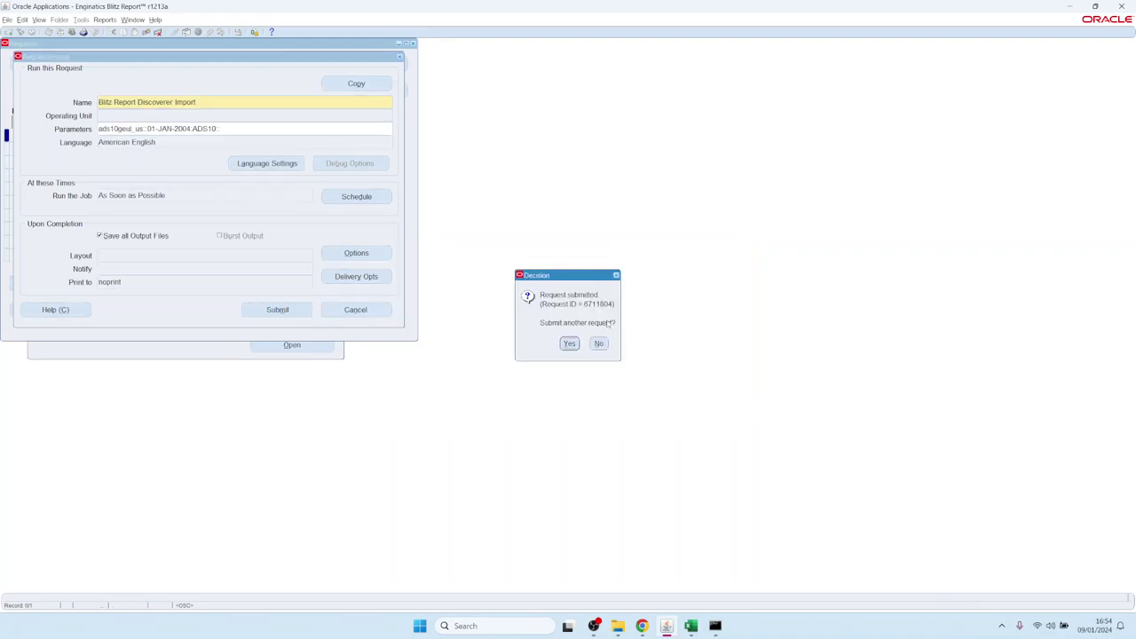
Step: Decline submitting another request, refresh the request list to check the import's progress, and close the list
left_click(598, 343)
left_click(350, 302)
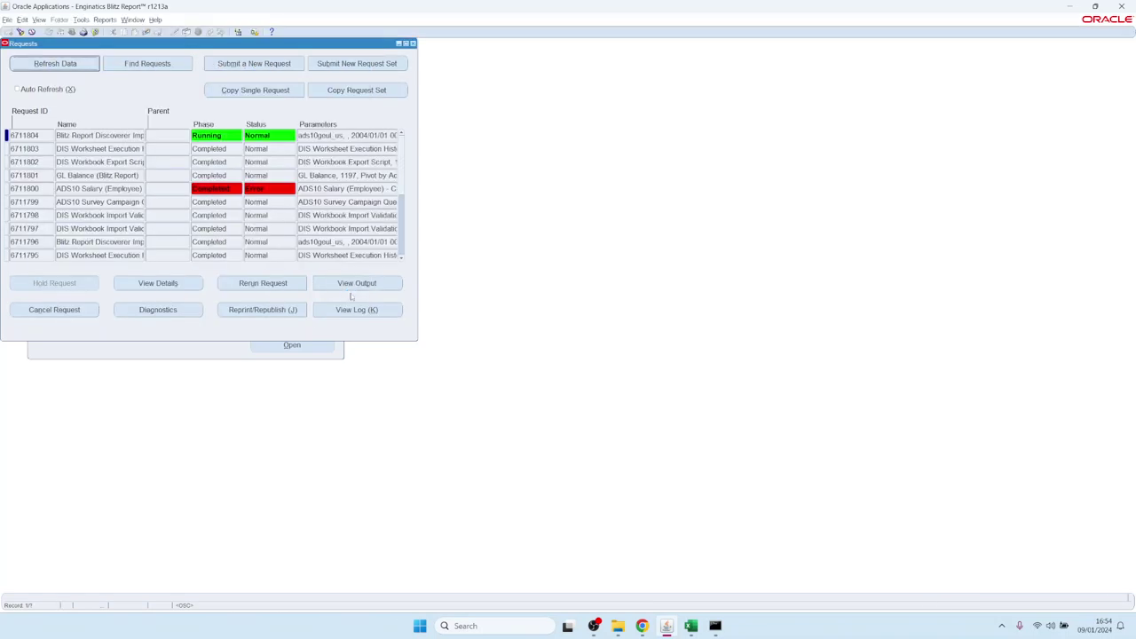
left_click(52, 64)
left_click(413, 43)
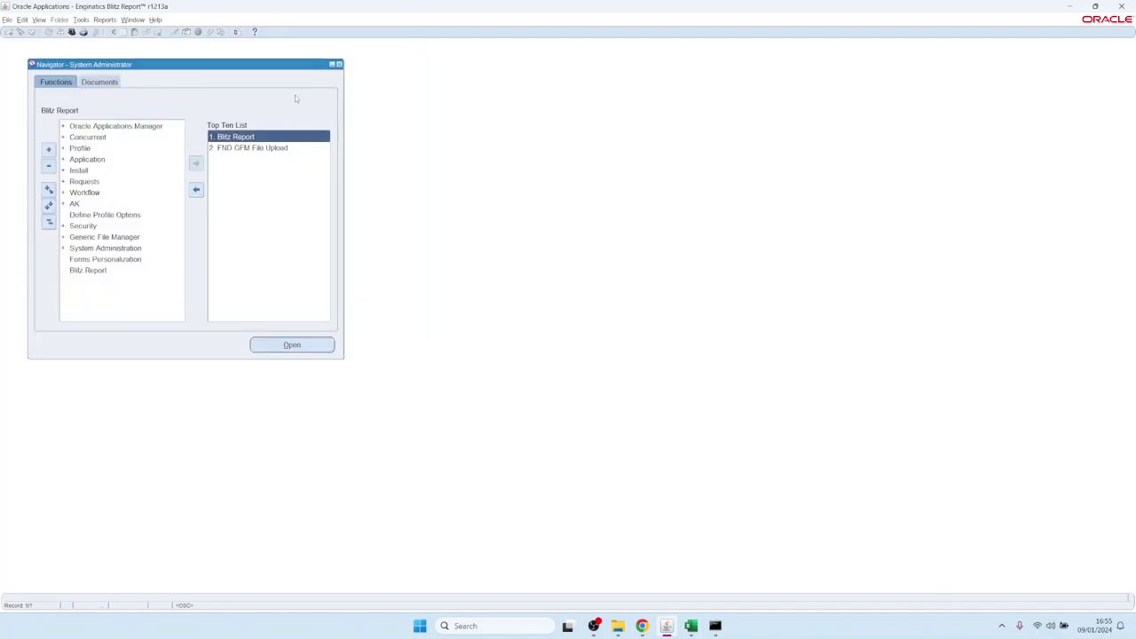
Step: Open Blitz Report, select the DIS Workbook Import Validation report, run it with Accessed after 01-JAN-2004, and open its Excel output
double_click(249, 136)
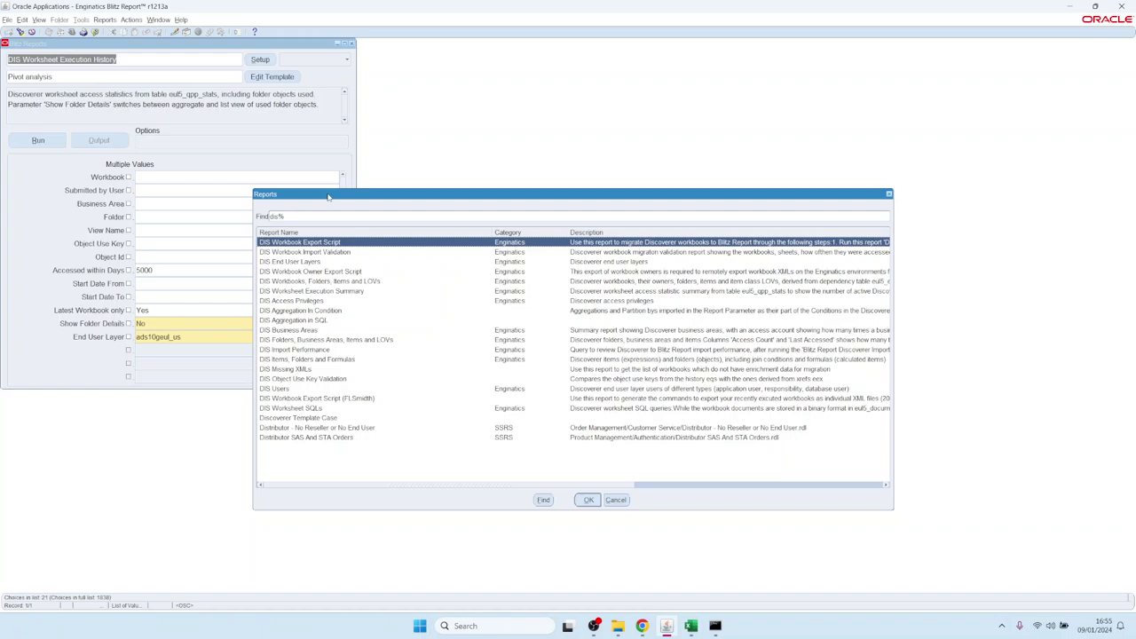
key("Down")
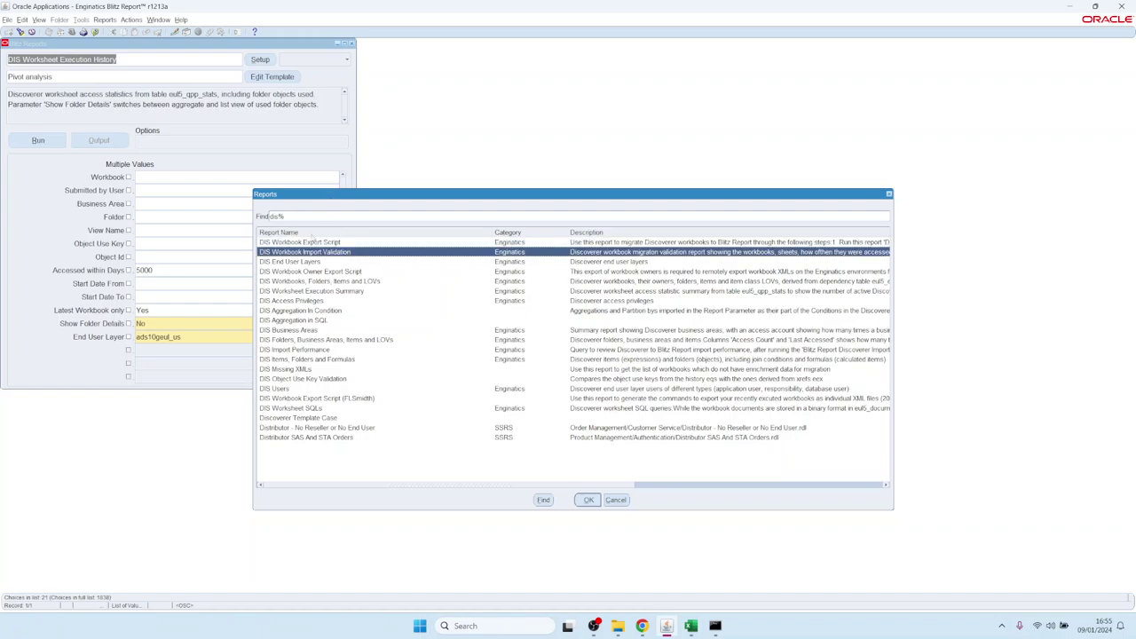
double_click(284, 252)
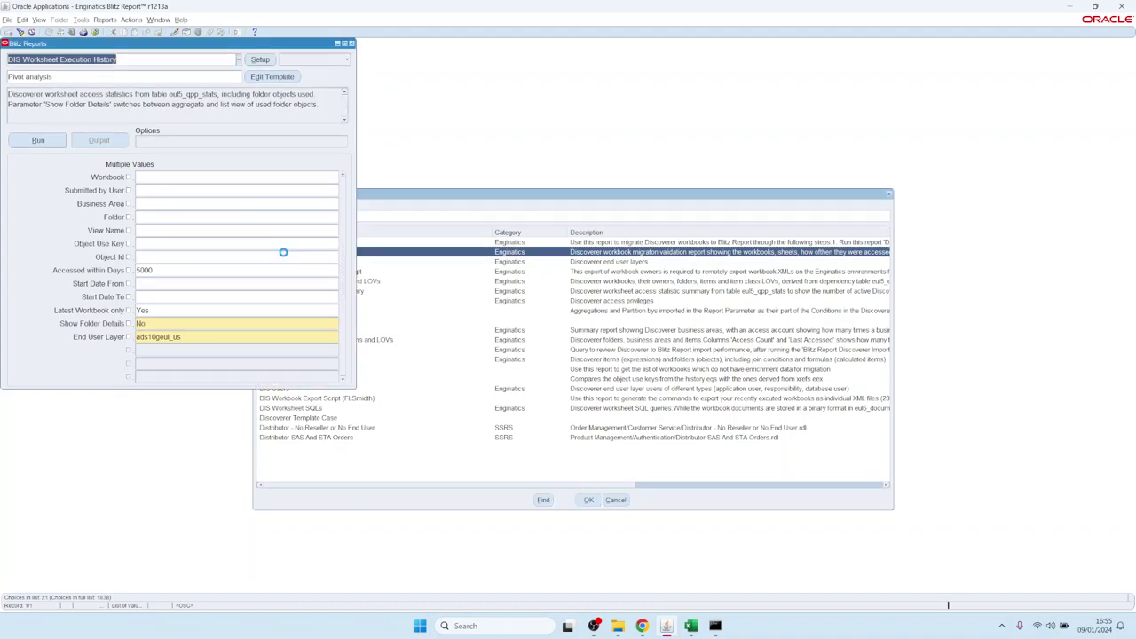
left_click(203, 203)
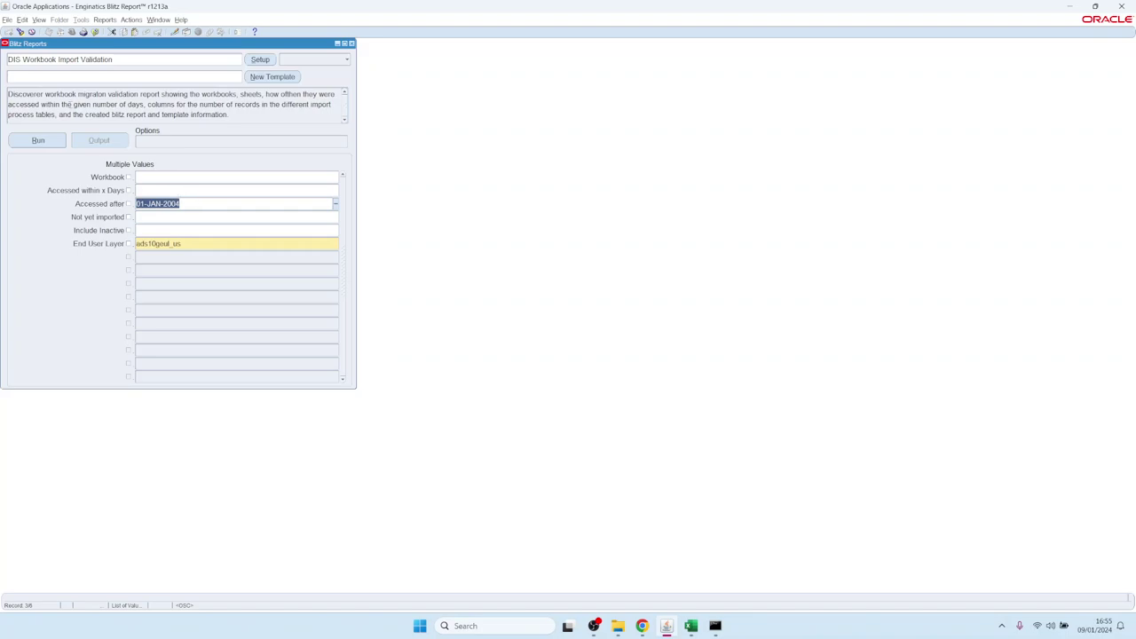
left_click(38, 140)
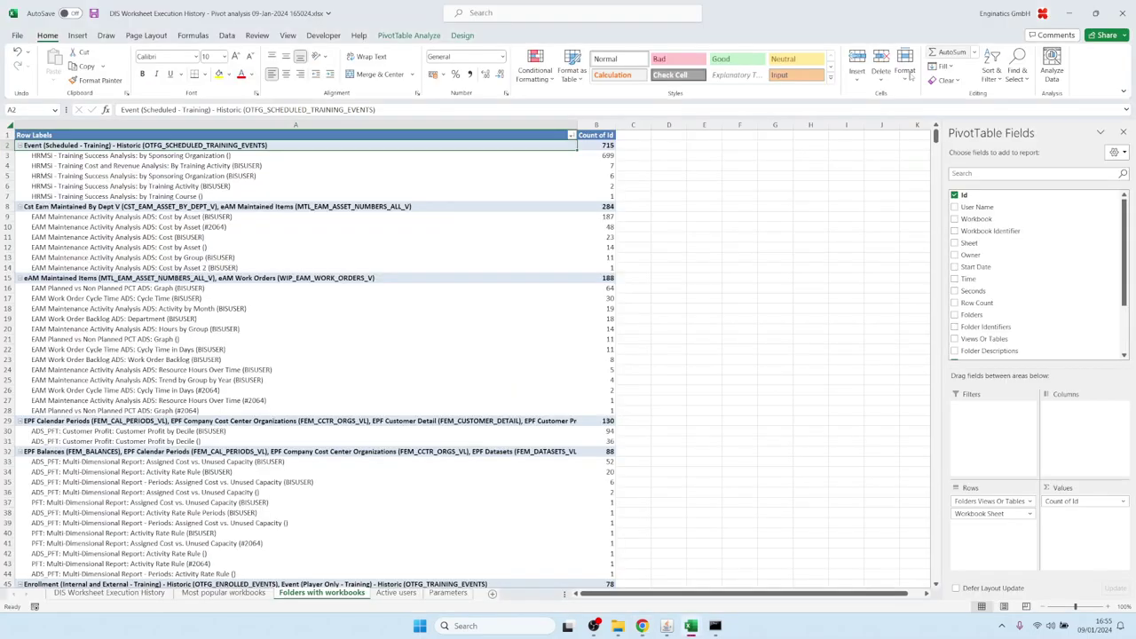
left_click(501, 249)
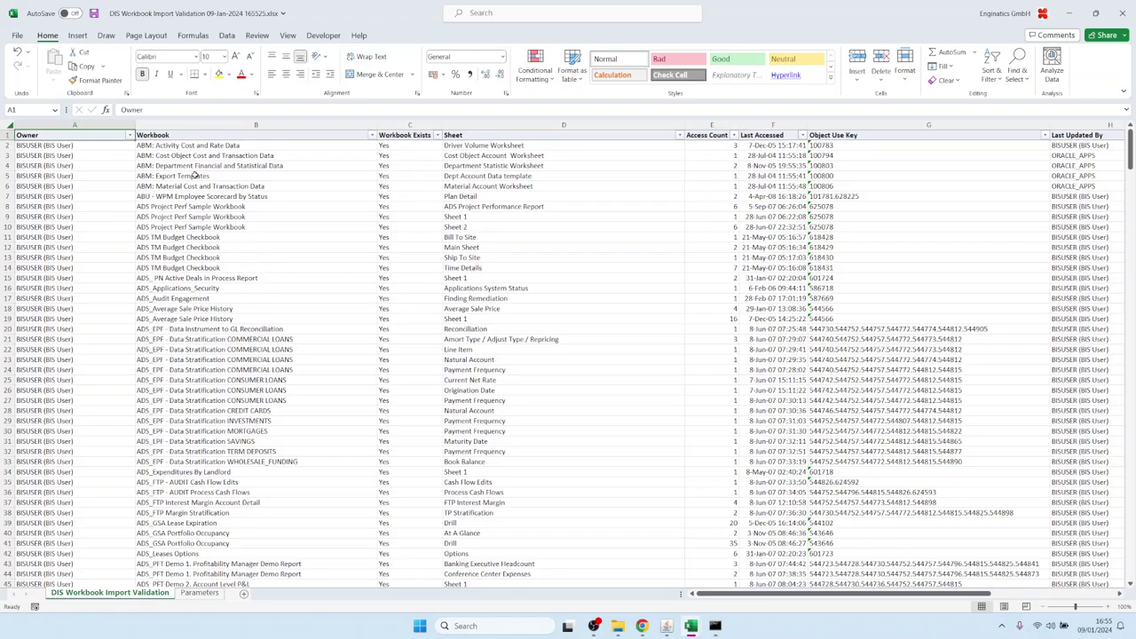
Step: Review the workbook and sheet names, then examine the access count and last accessed date for Sheet 1 of ADS_Average Sale Price History
left_click_drag(199, 172, 202, 321)
left_click_drag(504, 154, 483, 313)
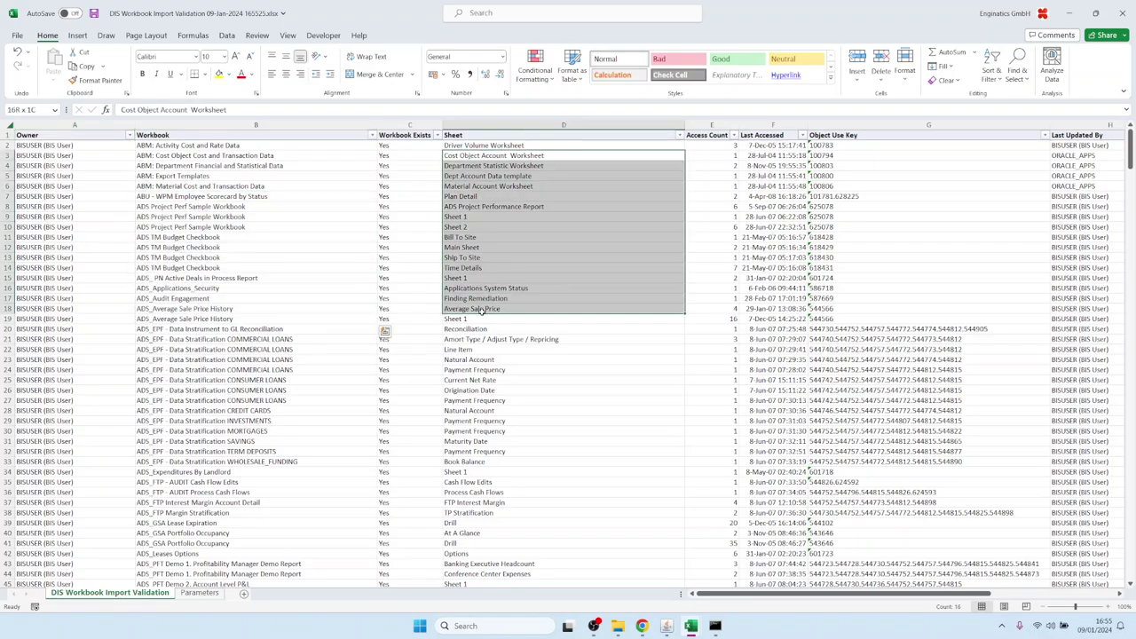
left_click(546, 392)
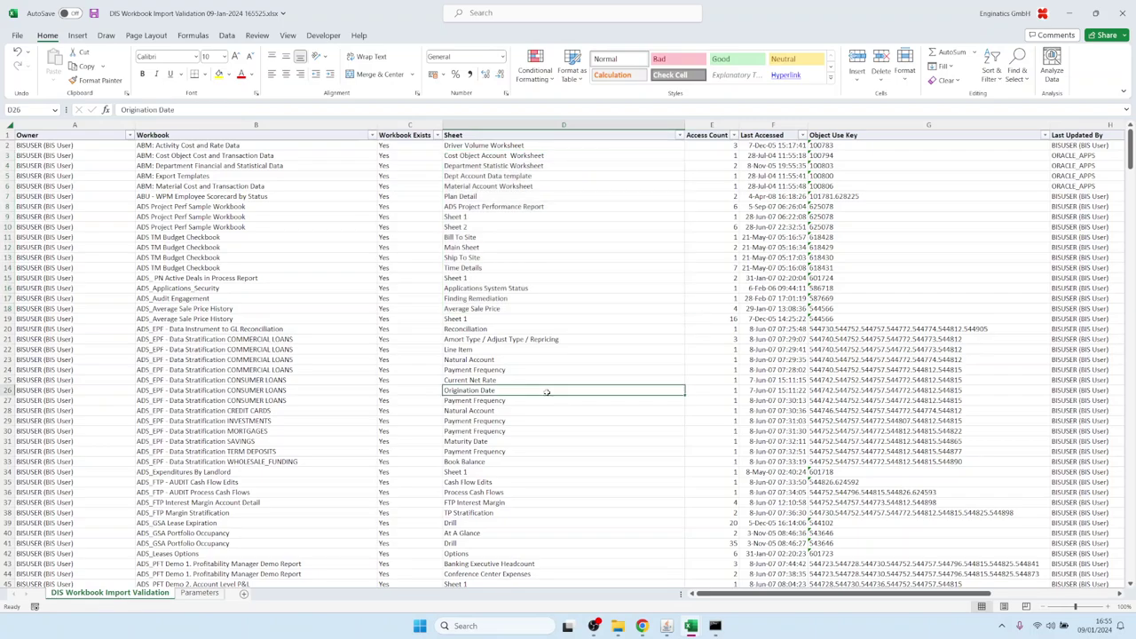
left_click(465, 316)
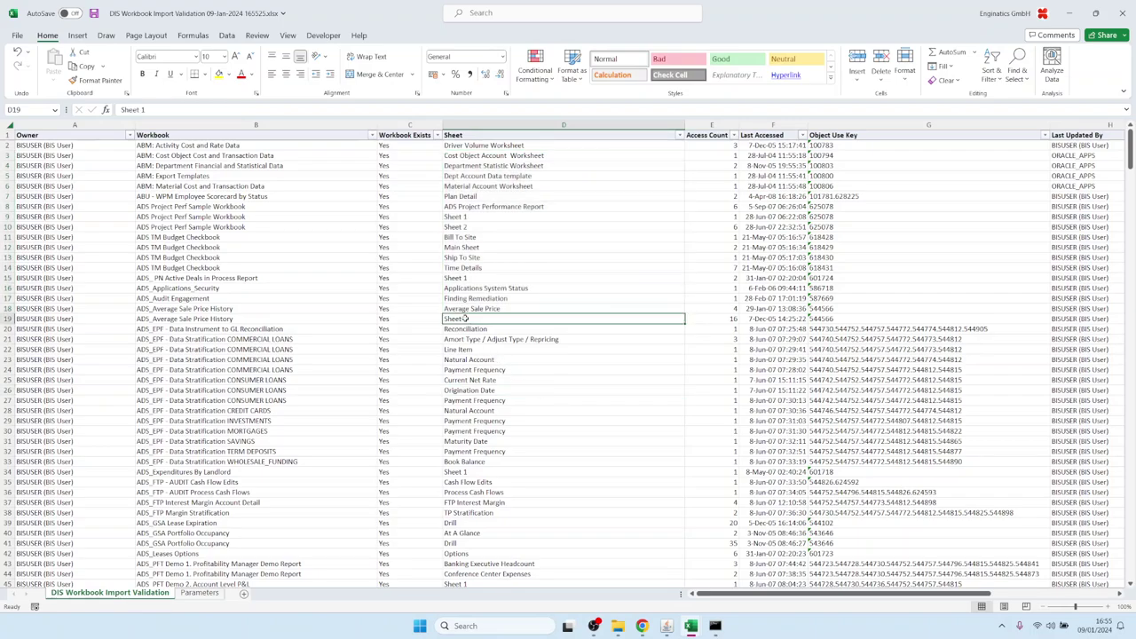
left_click(726, 322)
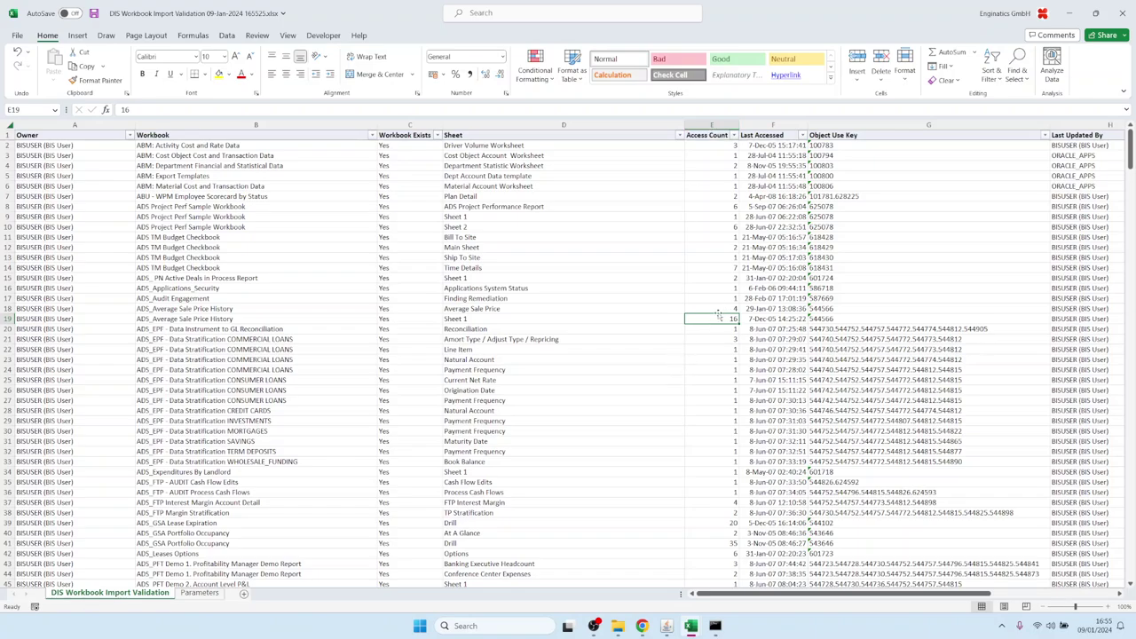
left_click(191, 321)
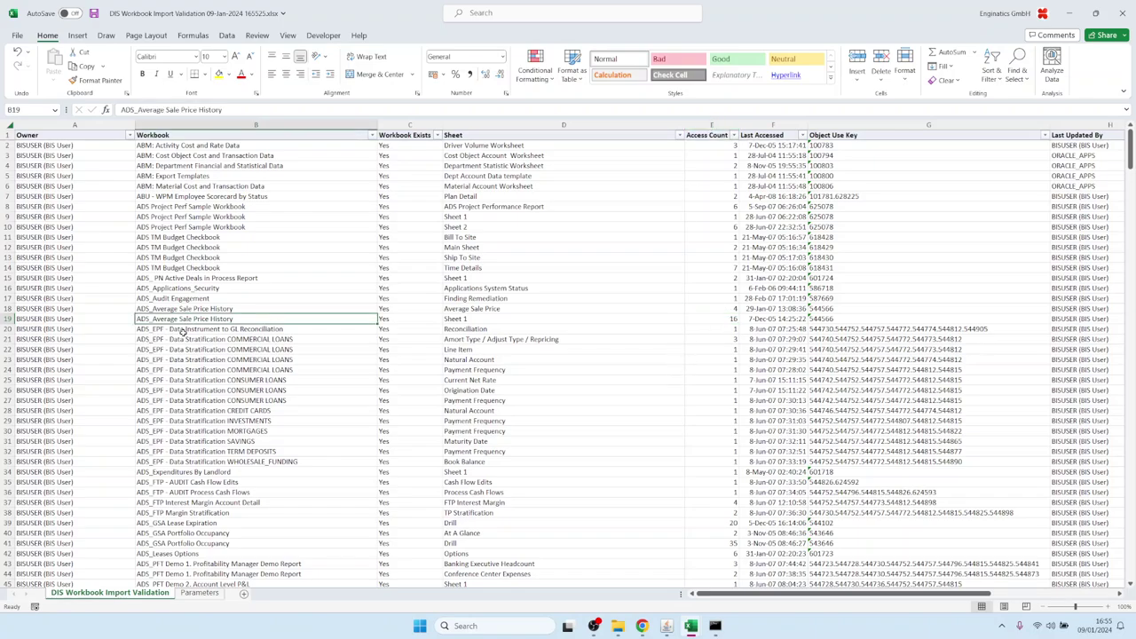
left_click(489, 318)
left_click(720, 319)
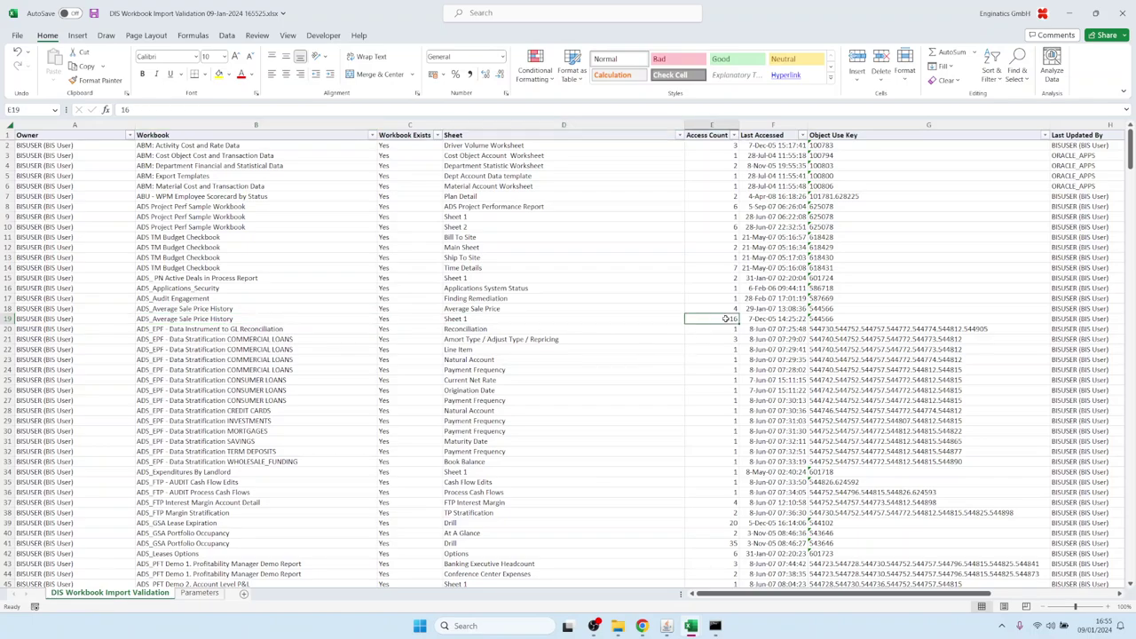
left_click(754, 320)
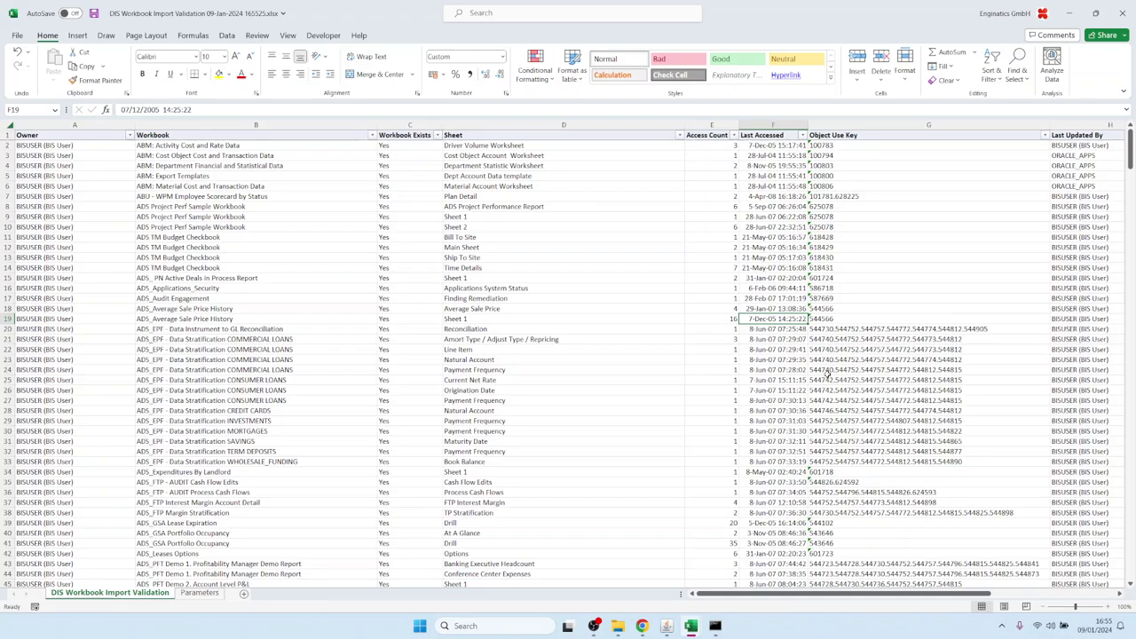
Step: Check the filter values of the Eex Uploaded column to verify that all workbook files were uploaded
key("Right")
key("Right")
key("Right")
key("Right")
key("Right")
key("Right")
key("Right")
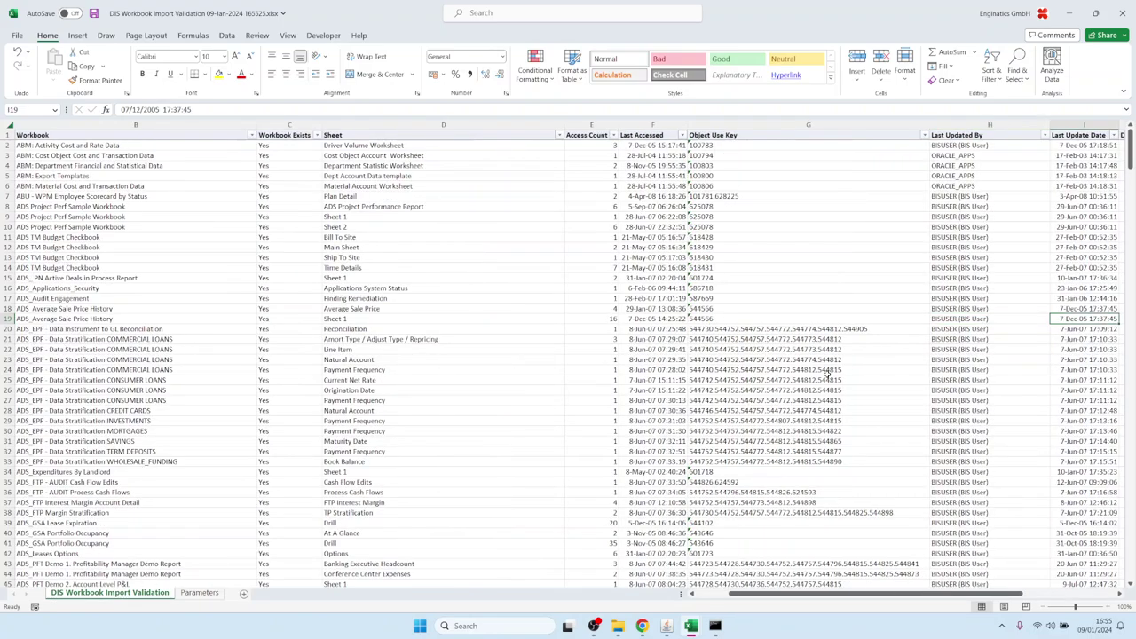
key("Right")
key("Right")
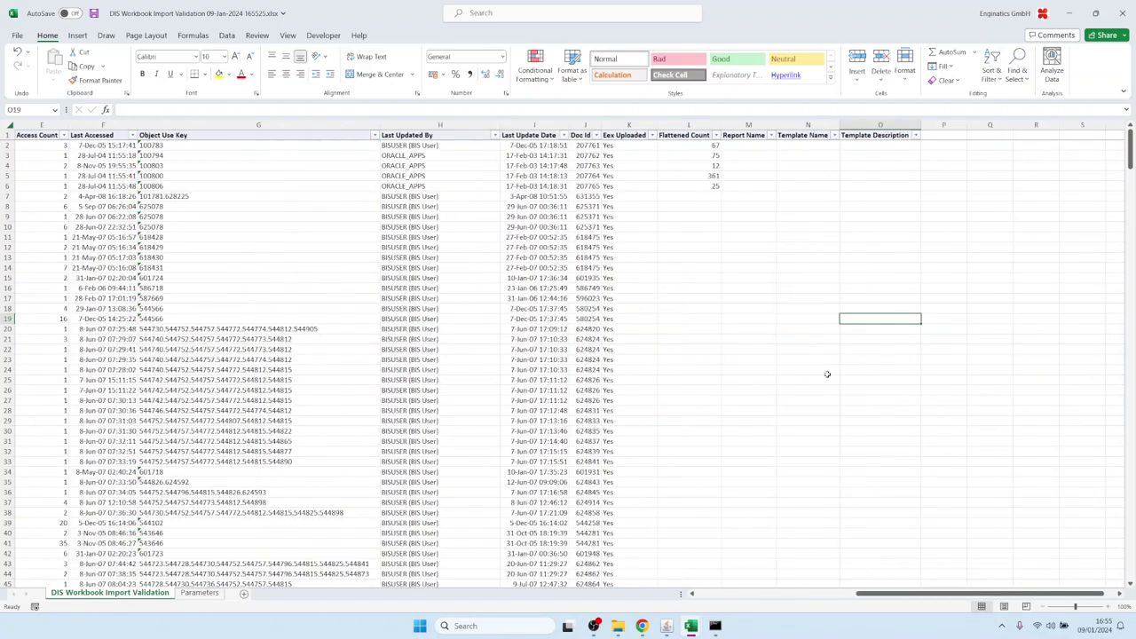
left_click(628, 124)
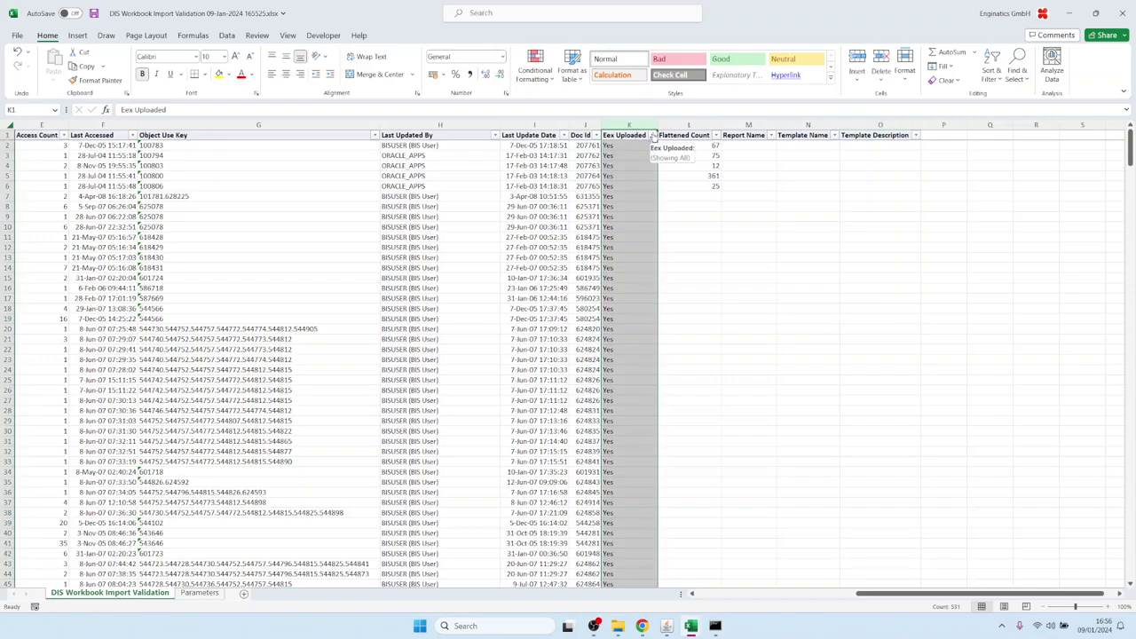
left_click(652, 135)
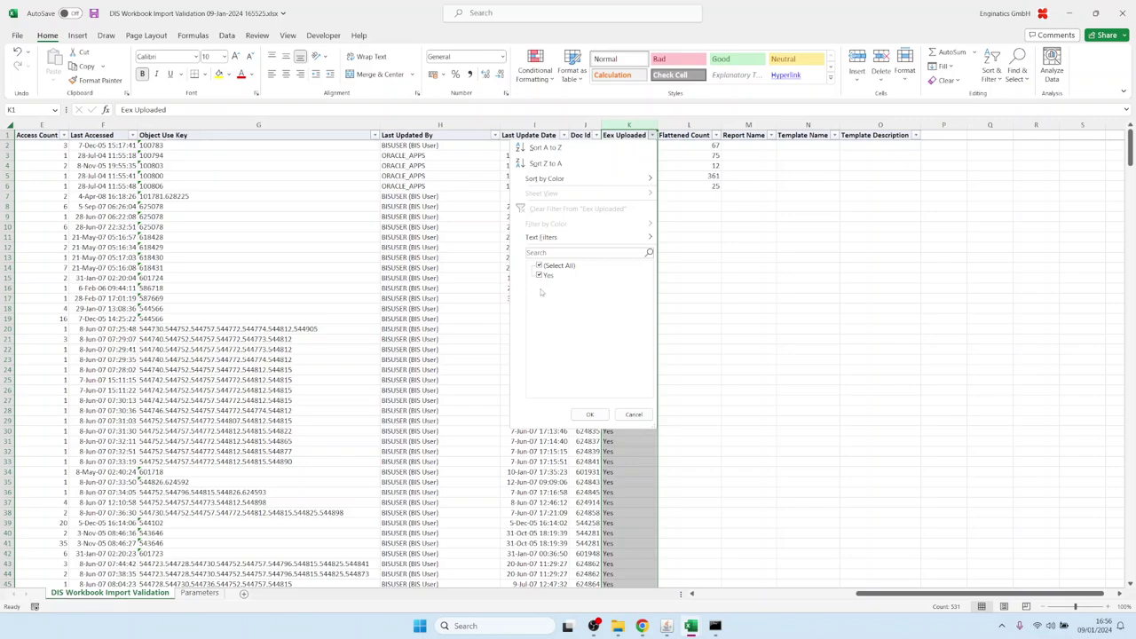
left_click(634, 414)
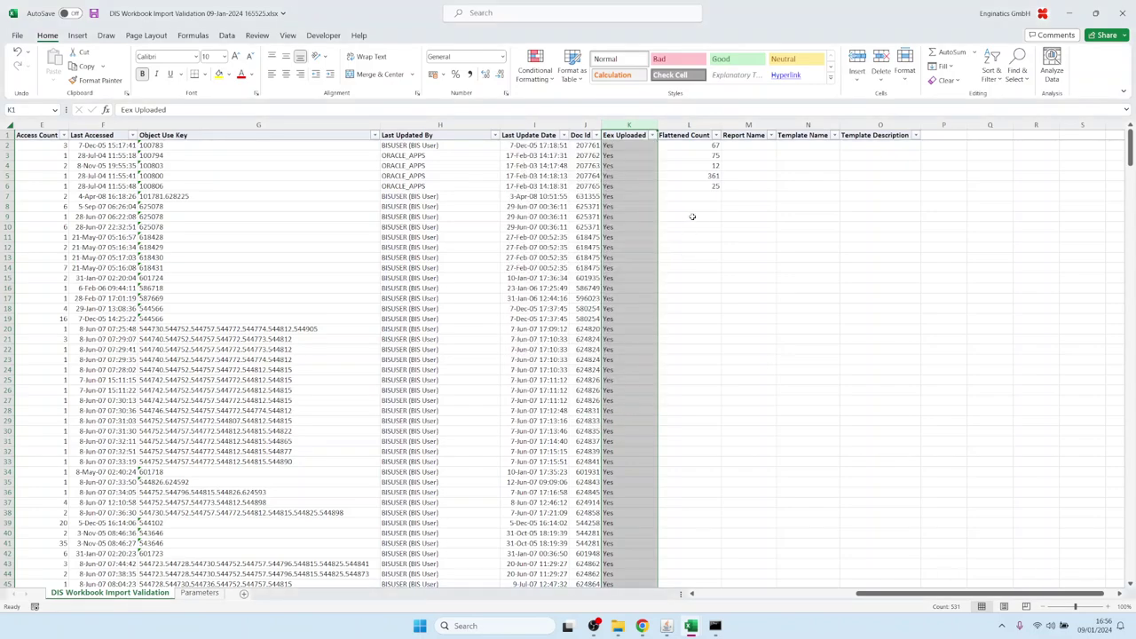
Step: Examine the Flattened Count column for worksheets with and without processed records
left_click(692, 217)
left_click_drag(704, 156, 702, 176)
scroll(728, 381, "down", 20)
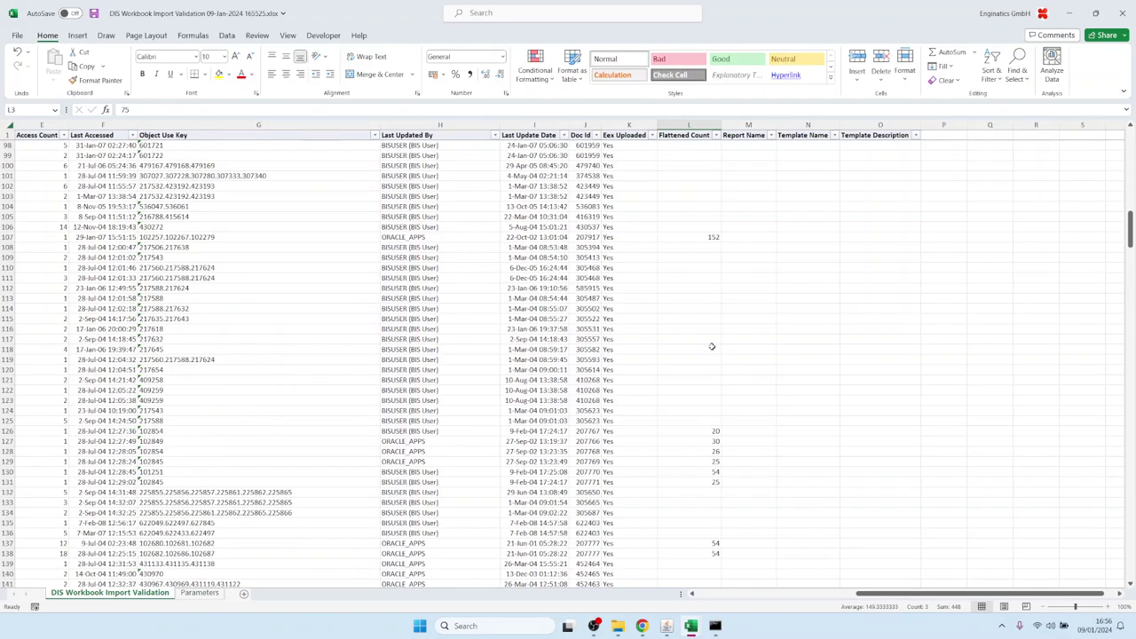
scroll(711, 346, "down", 3)
scroll(699, 187, "down", 3)
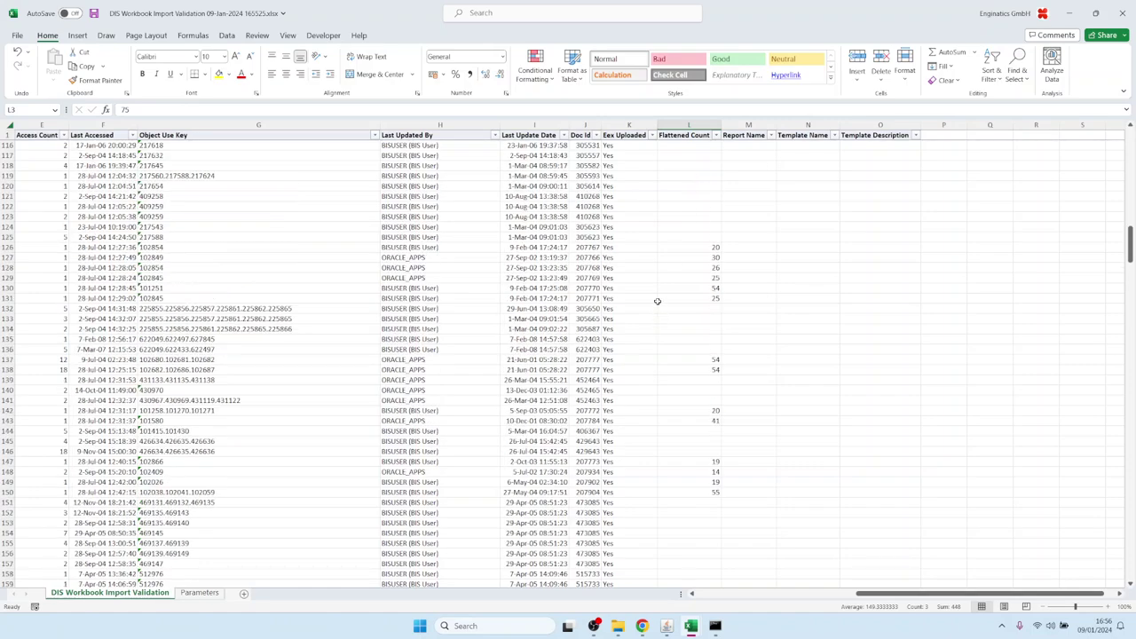
mouse_move(692, 256)
left_mouse_down()
mouse_move(700, 300)
mouse_move(699, 278)
left_mouse_up()
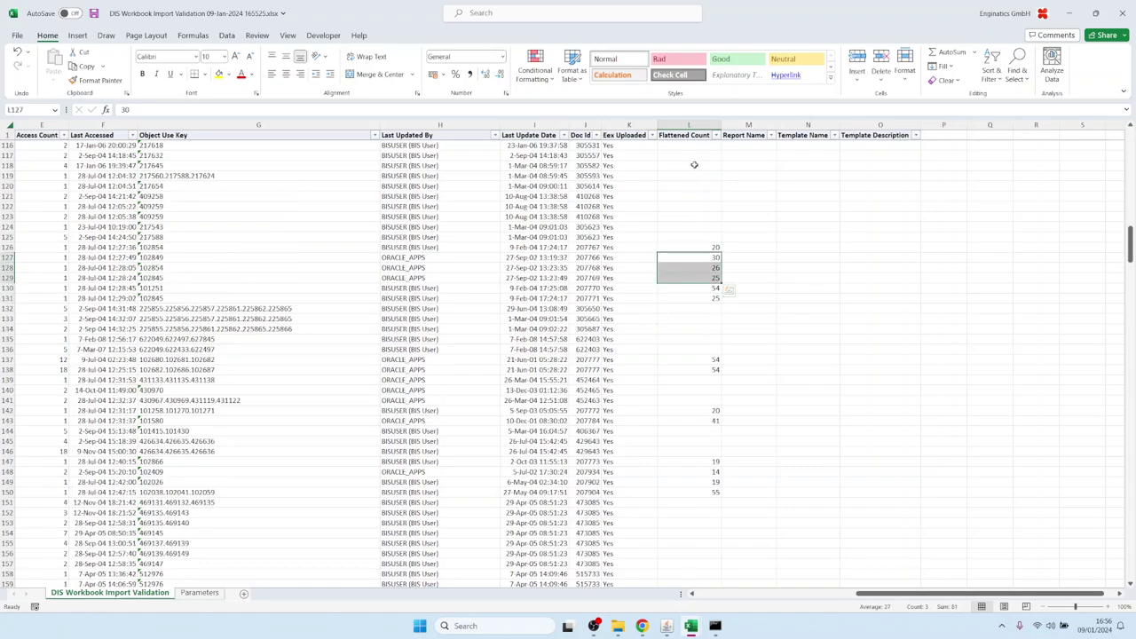
left_click_drag(692, 146, 693, 228)
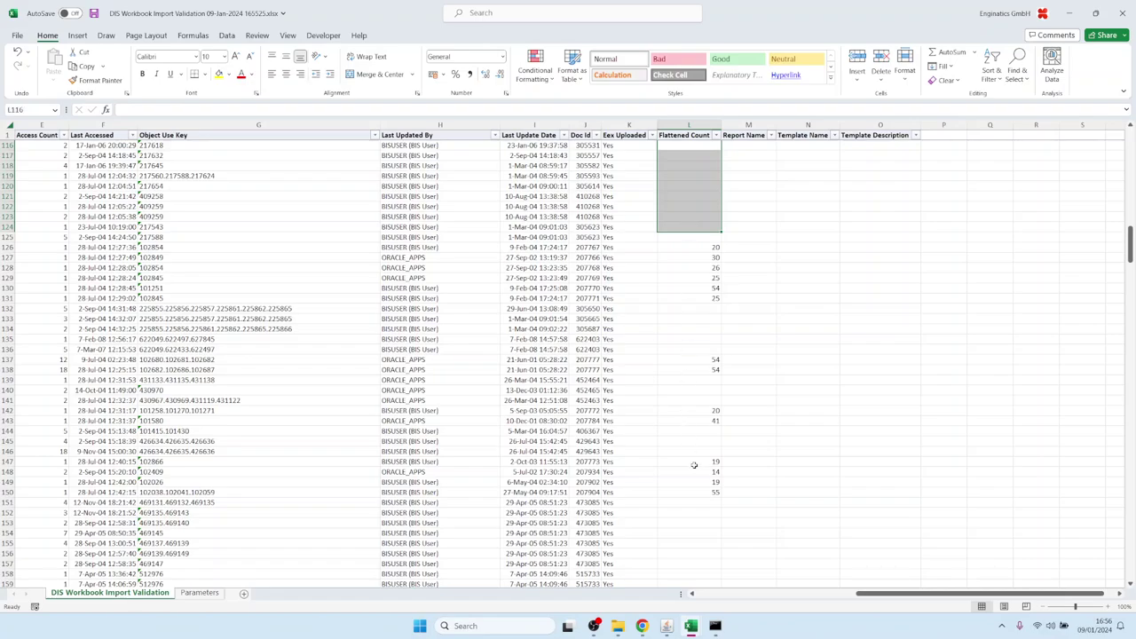
left_click_drag(694, 523, 698, 572)
scroll(698, 568, "down", 10)
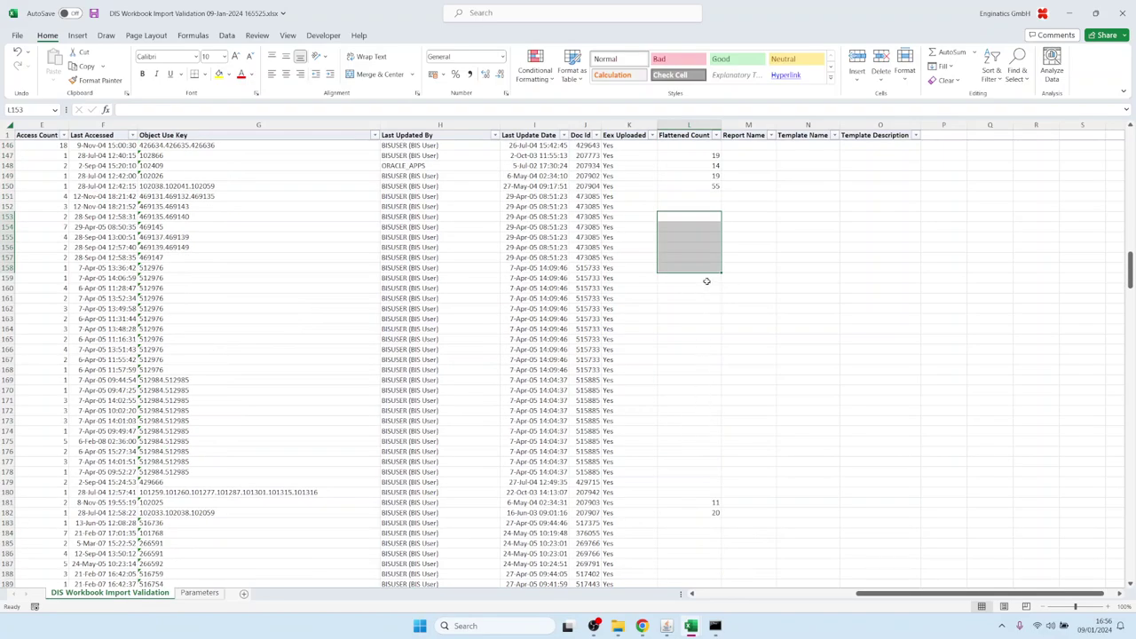
left_click_drag(706, 281, 695, 465)
Step: Switch to Oracle Applications, rerun the DIS Workbook Import Validation report, and open the refreshed Excel output
mouse_move(642, 626)
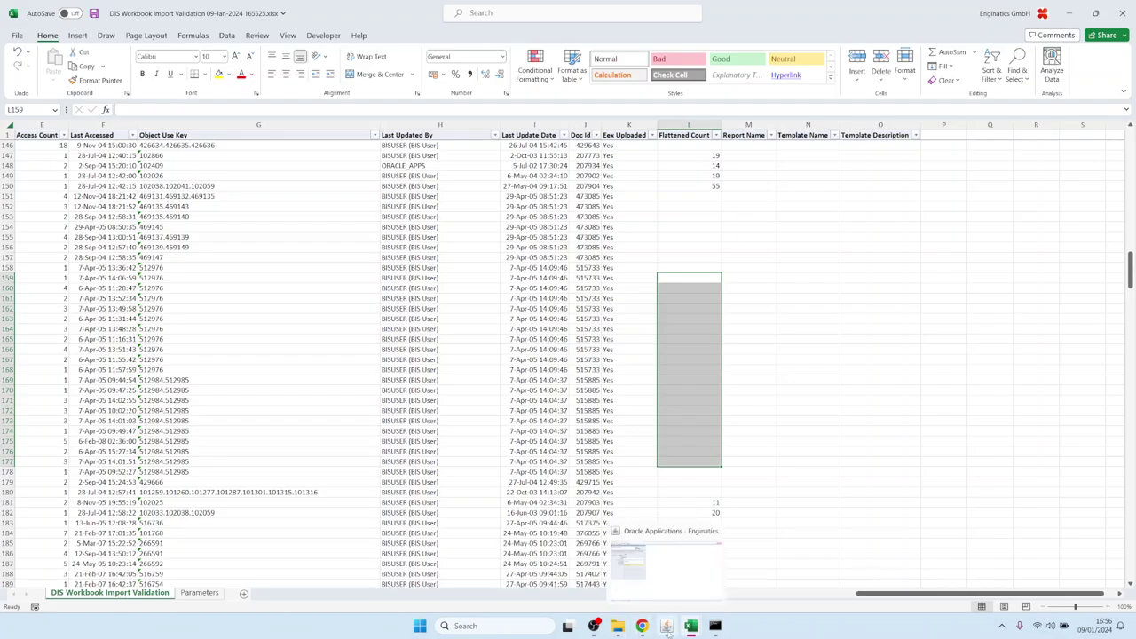
left_click(666, 626)
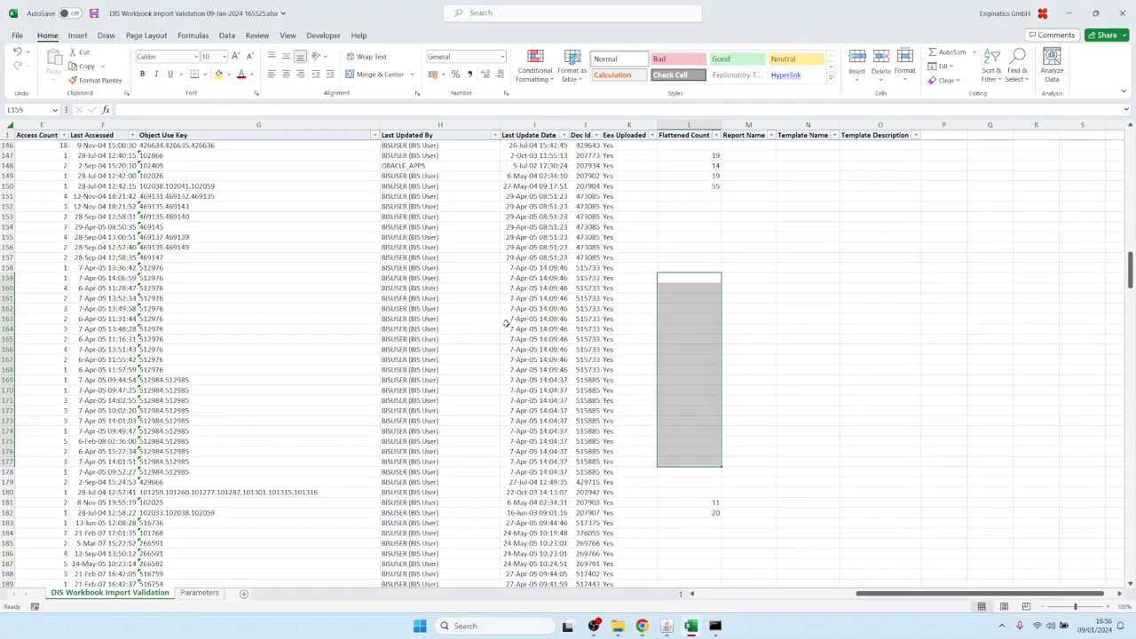
left_click(716, 218)
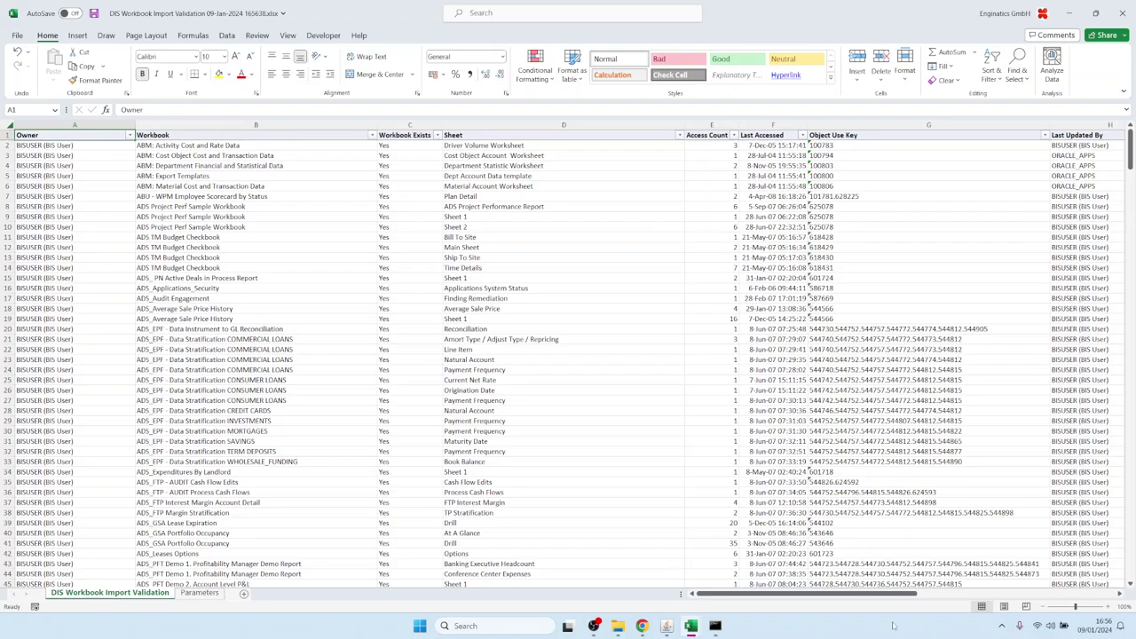
Step: Examine the Flattened Count and Report Name columns in the refreshed validation output to check import progress
left_click_drag(866, 594, 1032, 604)
left_click(544, 185)
left_click_drag(544, 185, 549, 482)
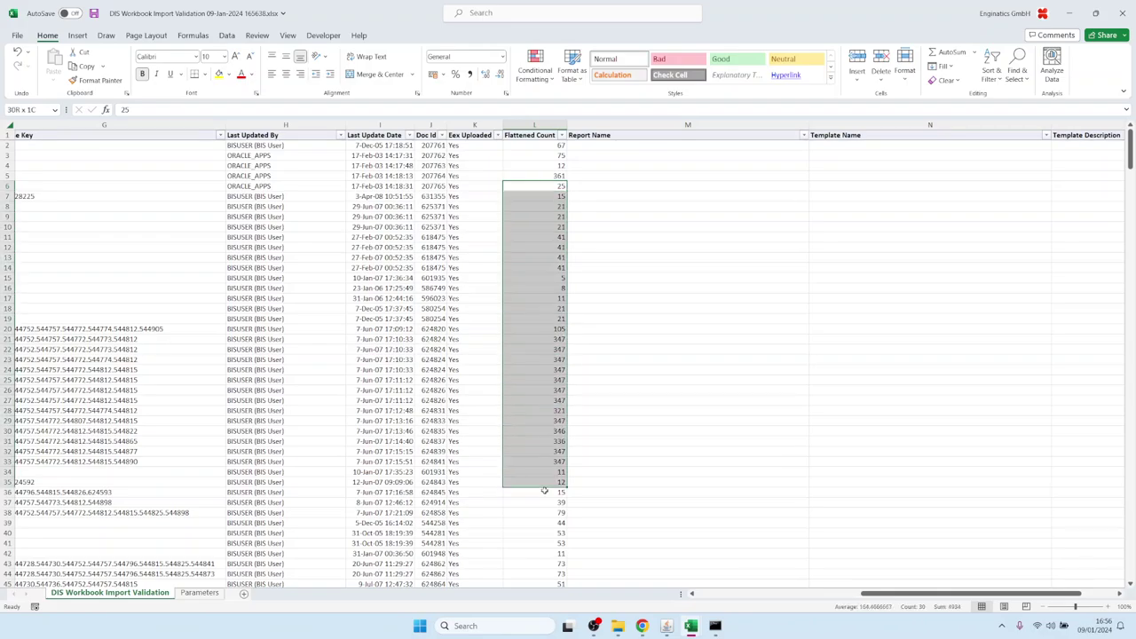
scroll(550, 443, "down", 20)
scroll(553, 411, "up", 2)
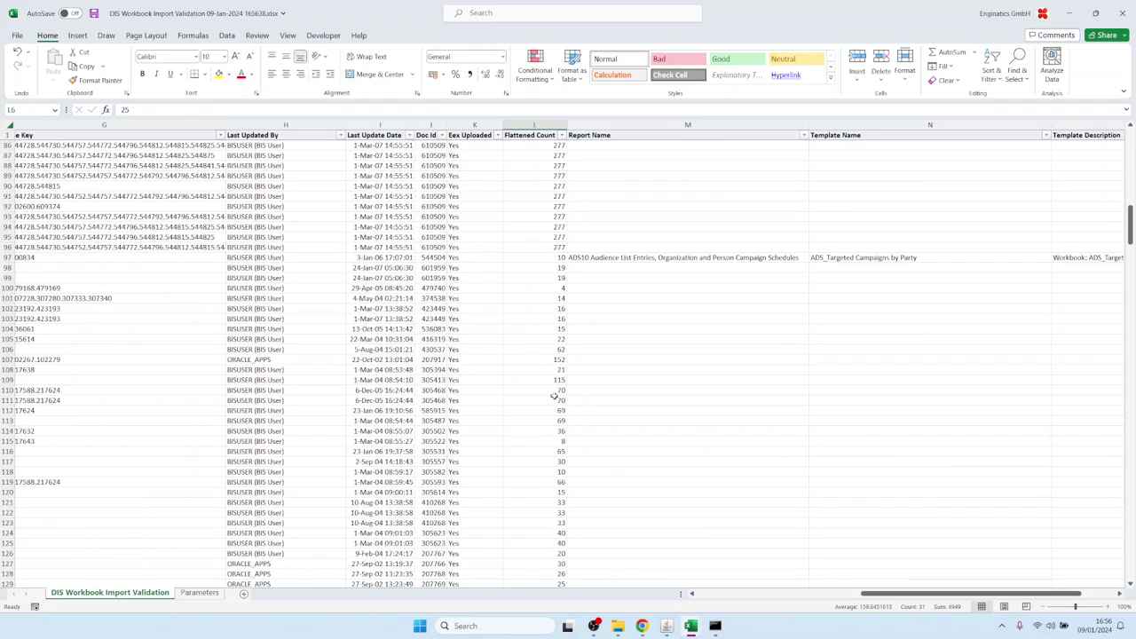
left_click(651, 185)
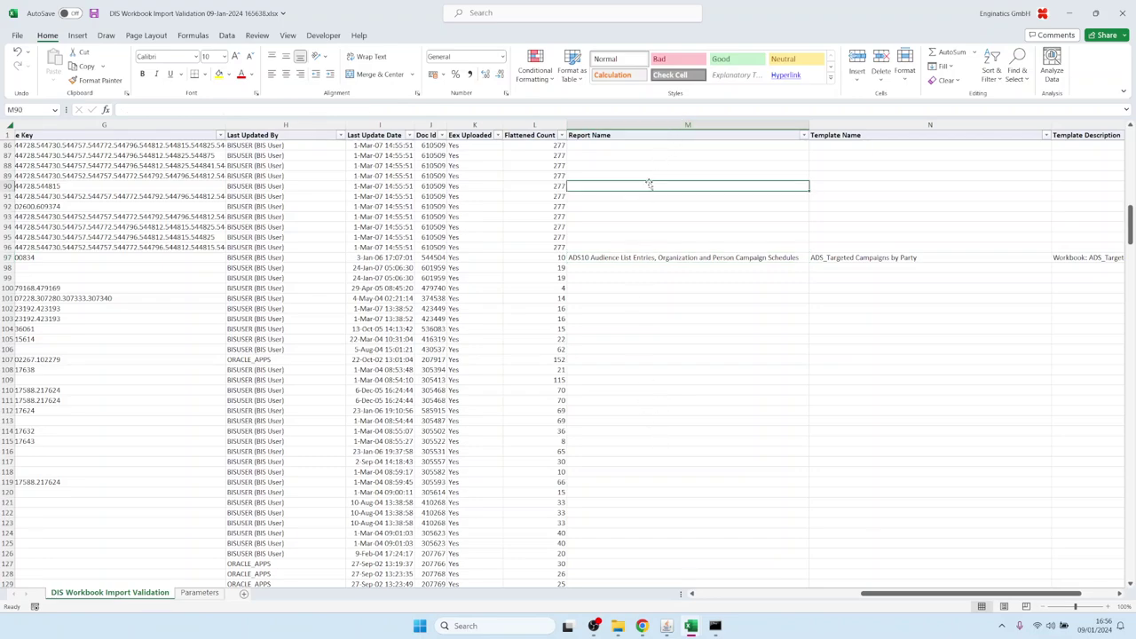
Step: Examine the imported report and template names, tracing the Calculation Batch Process Report row from its workbook to its template description
left_click(895, 258)
scroll(852, 333, "down", 10)
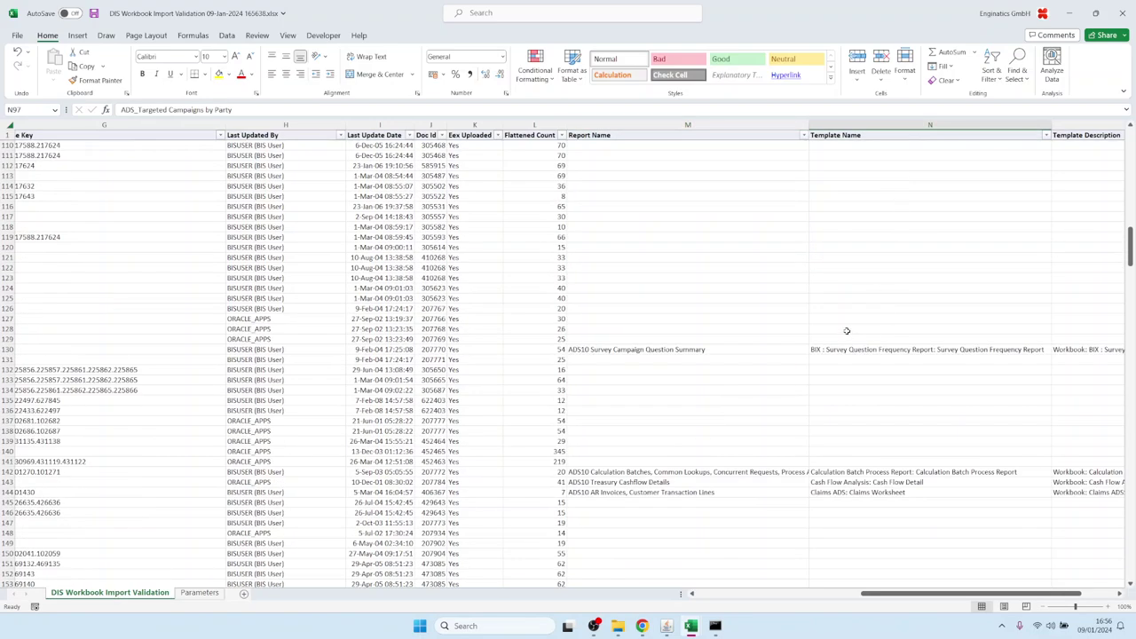
left_click(661, 411)
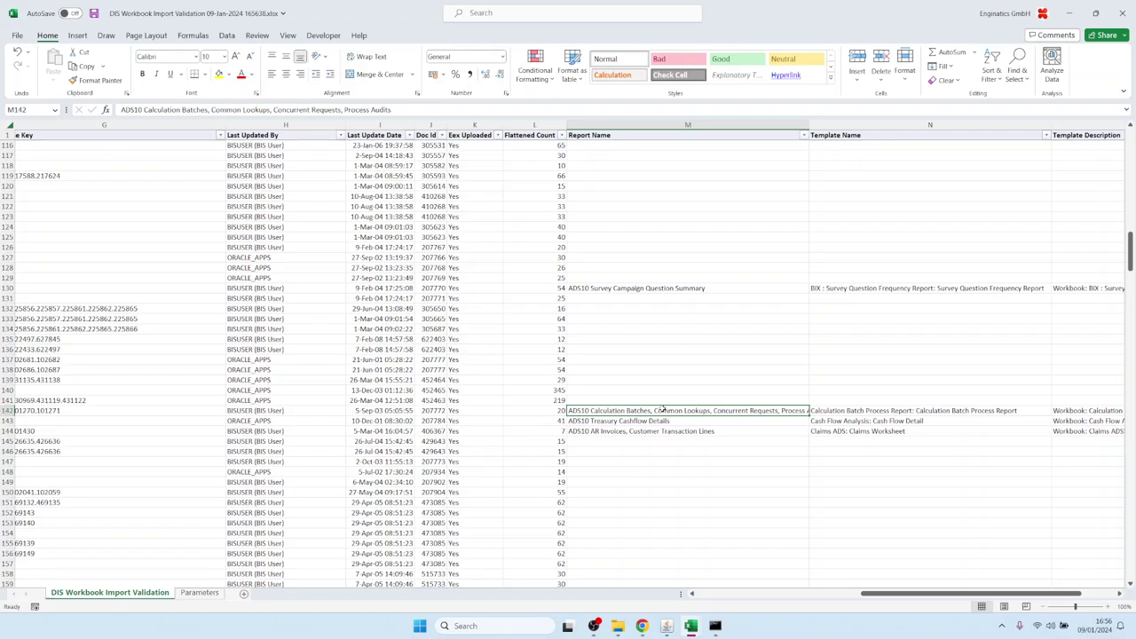
key("Left")
key("Left")
key("Left")
key("Left")
key("Left")
key("Left")
key("Left")
key("Left")
key("Left")
key("Left")
key("Left")
key("Left")
key("Right")
key("Right")
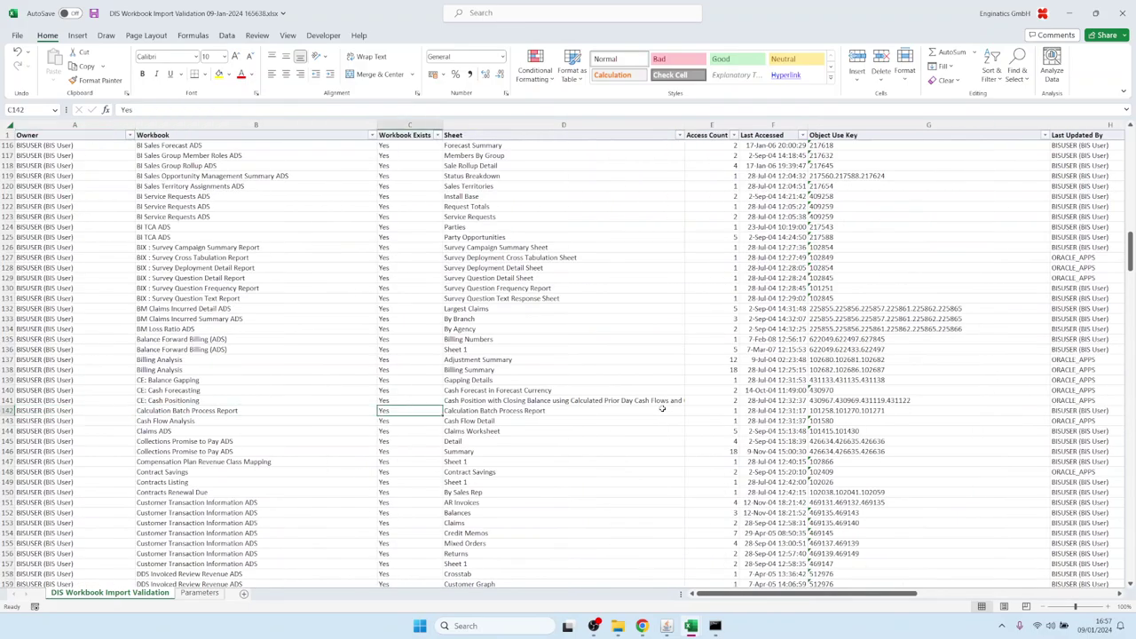
key("Right")
key("Right")
key("Right")
key("Right")
key("Right")
key("Right")
key("Right")
key("Right")
key("Right")
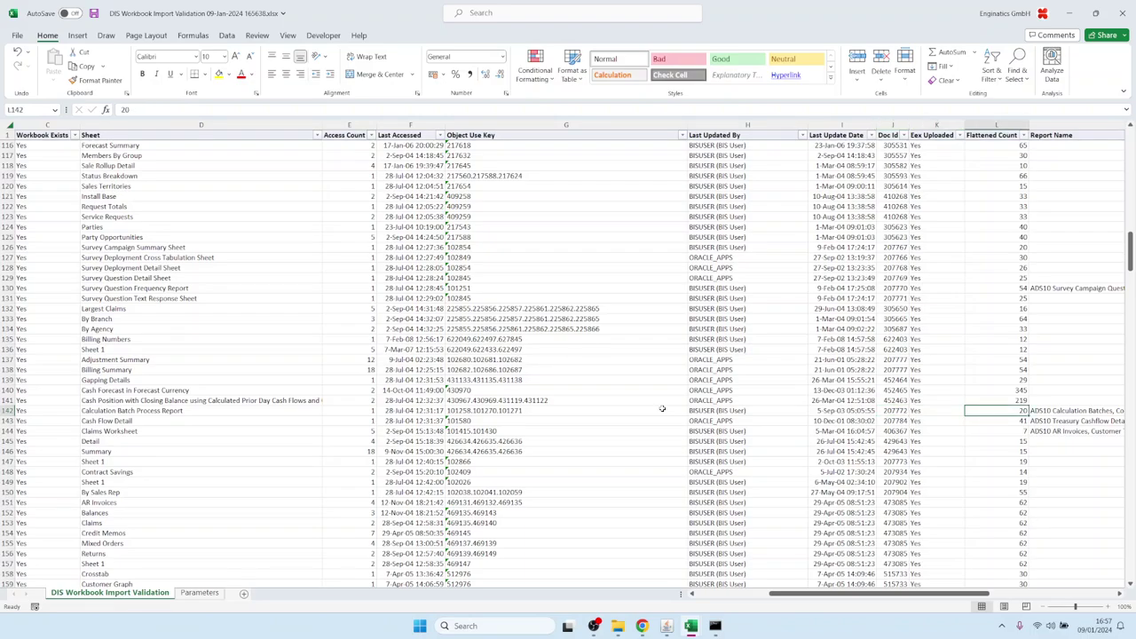
key("Right")
key("Right")
key("Right")
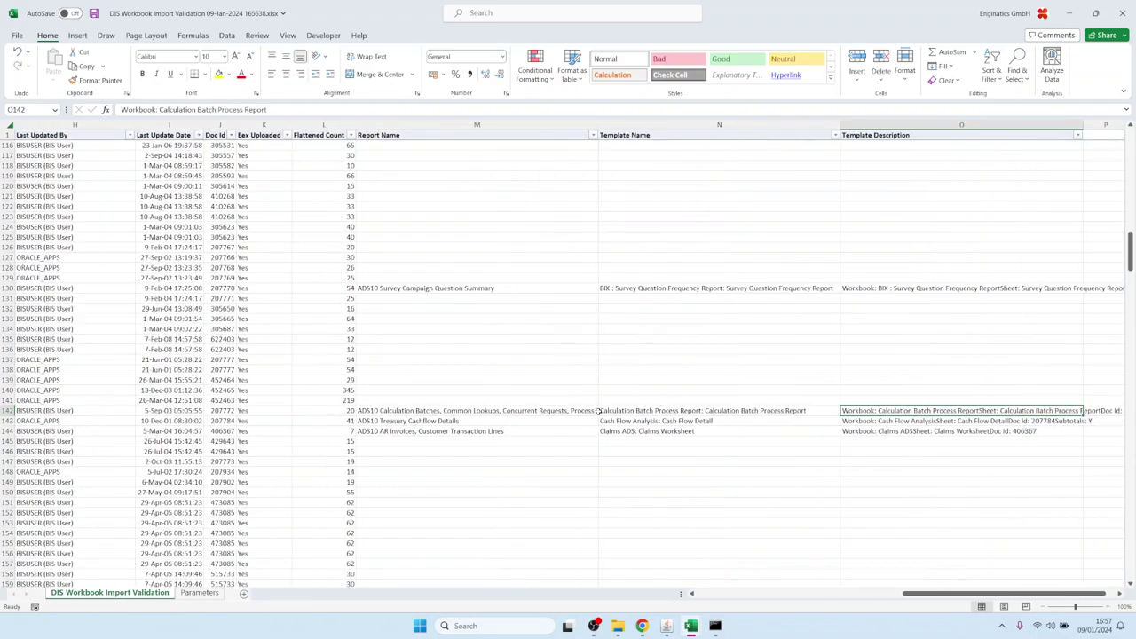
Step: Check the Report Name column in the rows around the Calculation Batch Process Report for other imported worksheets
left_click(446, 411)
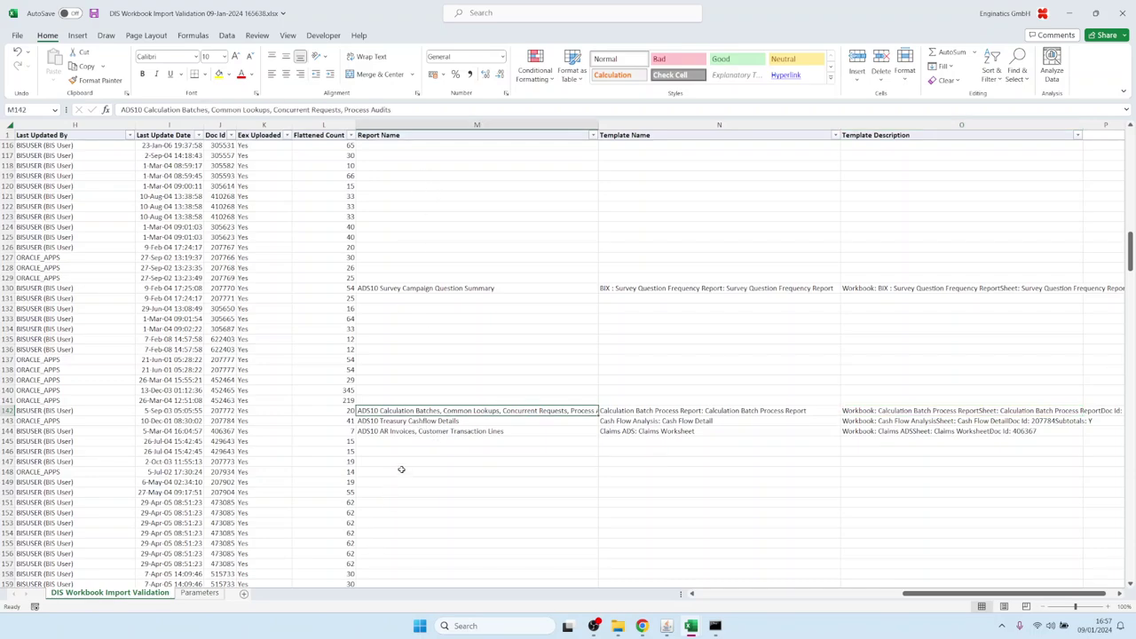
scroll(409, 453, "down", 15)
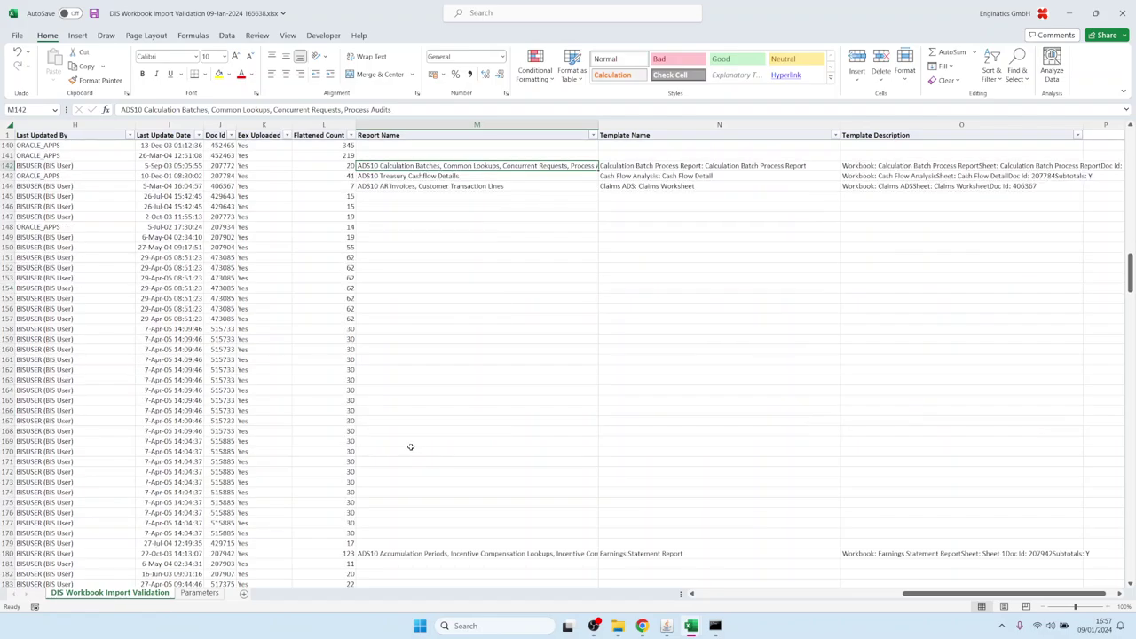
scroll(409, 453, "up", 19)
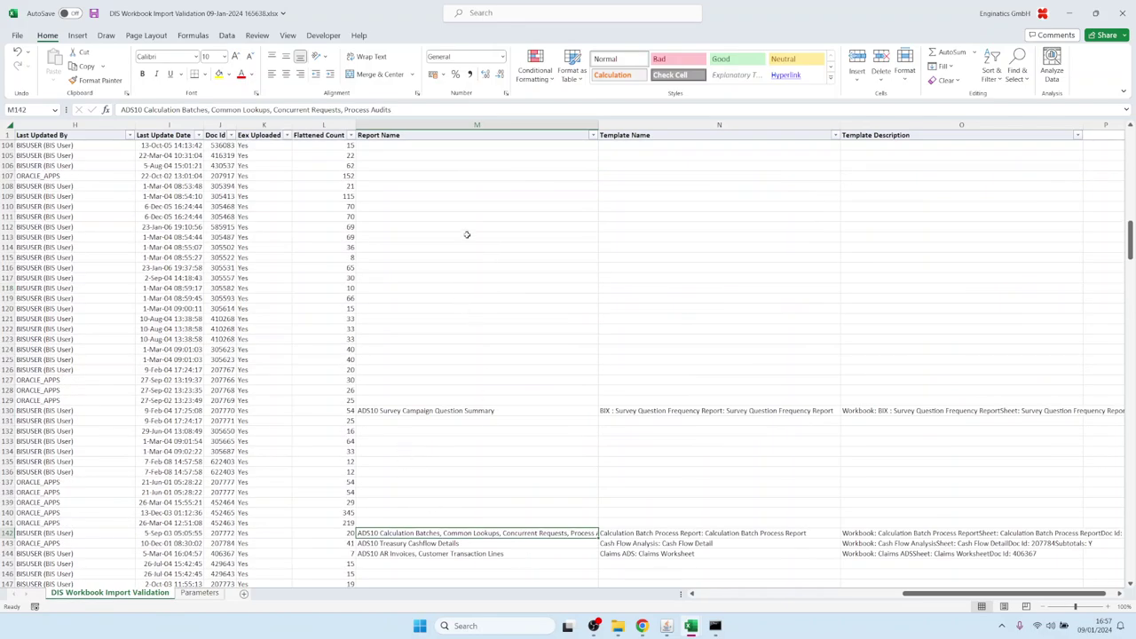
left_click_drag(441, 411, 448, 545)
left_click(445, 533)
Step: Switch to Oracle Applications, look for the Discoverer category in the report category list, and close the Blitz Reports form
left_click(661, 624)
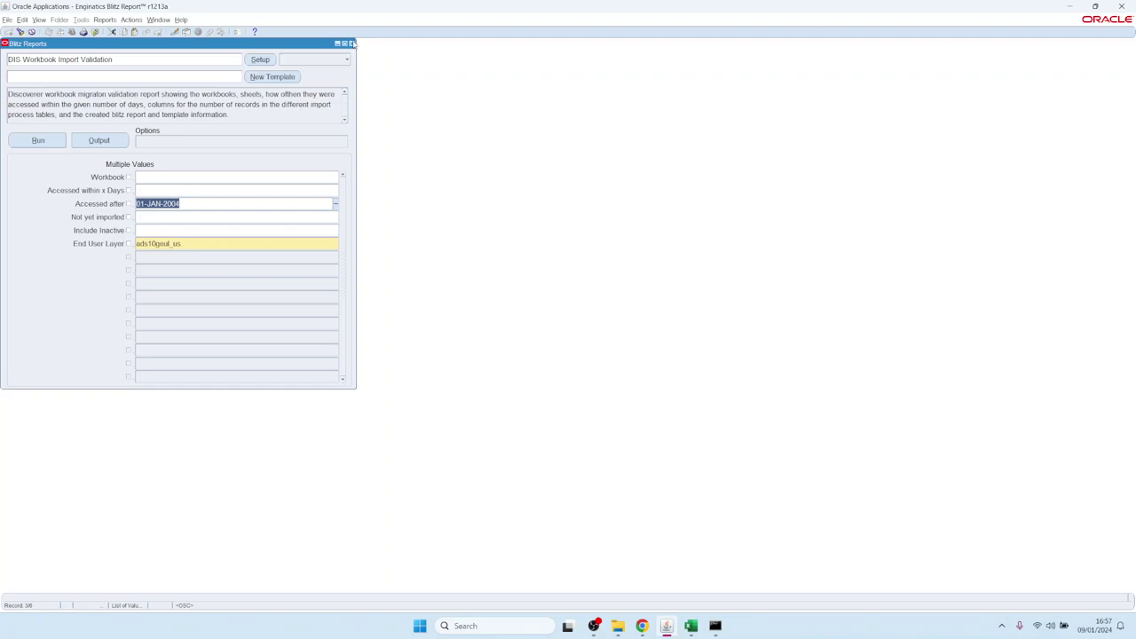
left_click(318, 62)
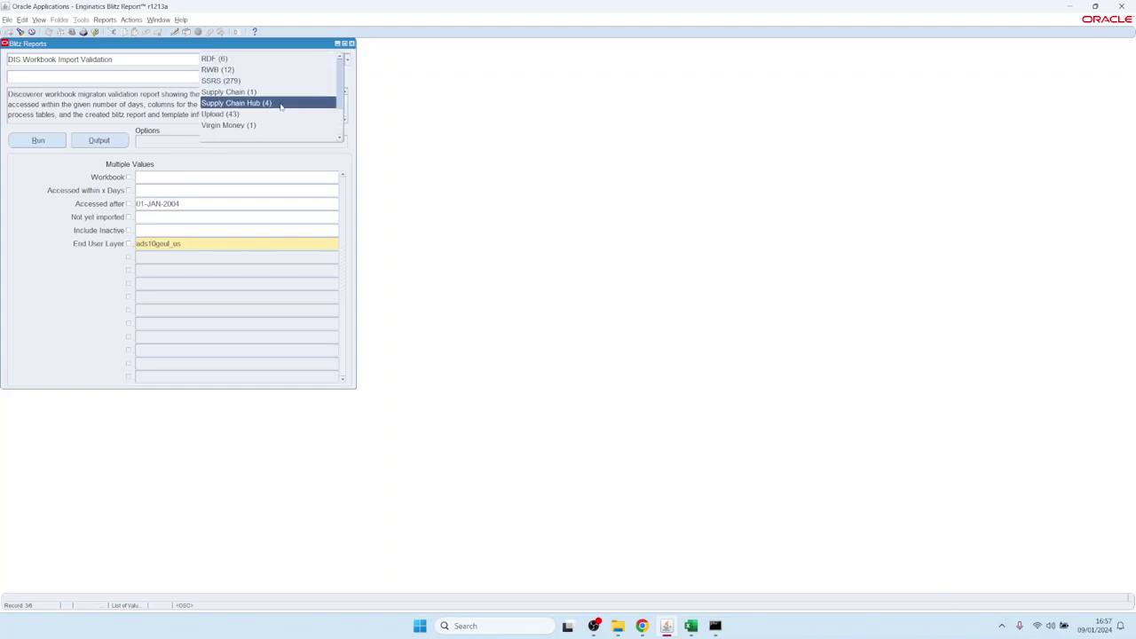
scroll(279, 114, "up", 5)
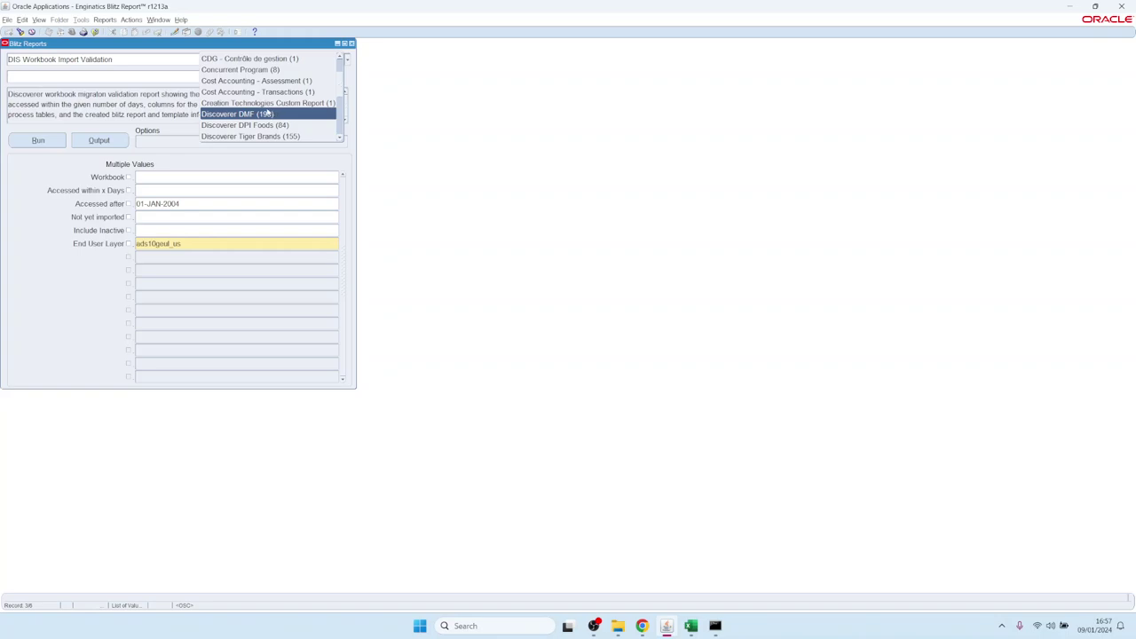
scroll(342, 86, "down", 1)
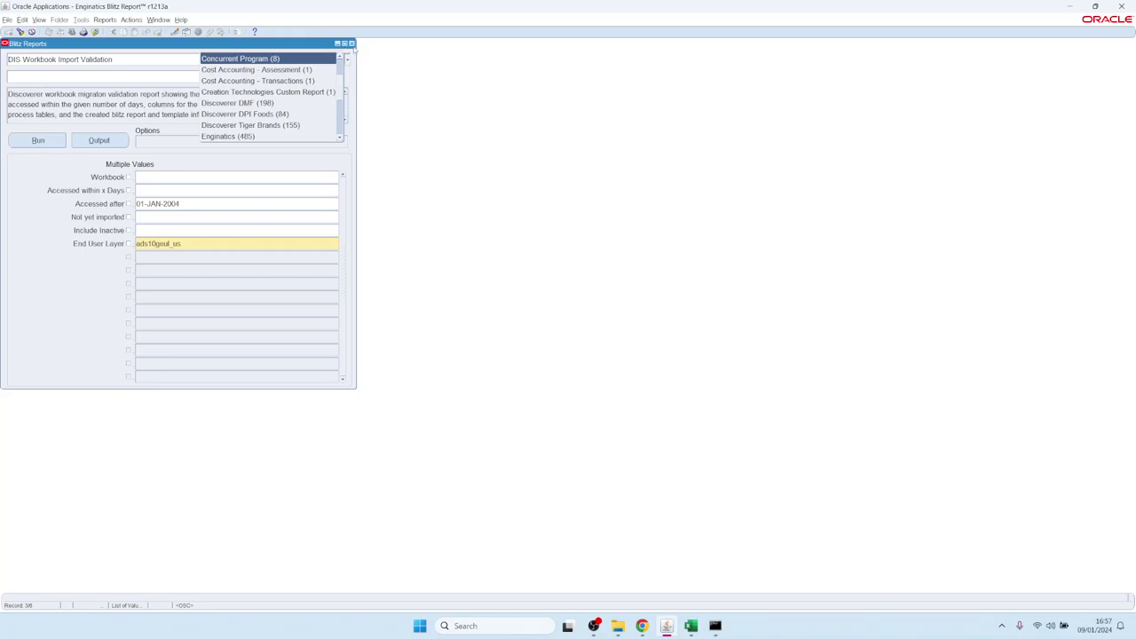
left_click(351, 44)
left_click(351, 43)
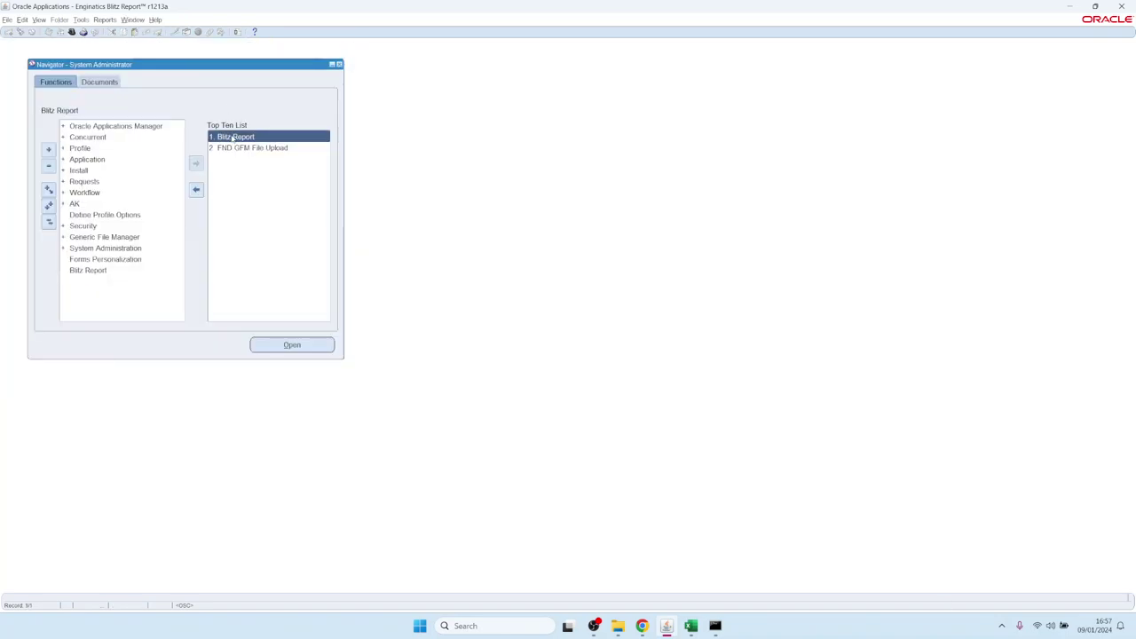
Step: Reopen Blitz Report, restrict the reports to the Discoverer category, and select ADS10 Survey Campaign Question Summary
double_click(233, 138)
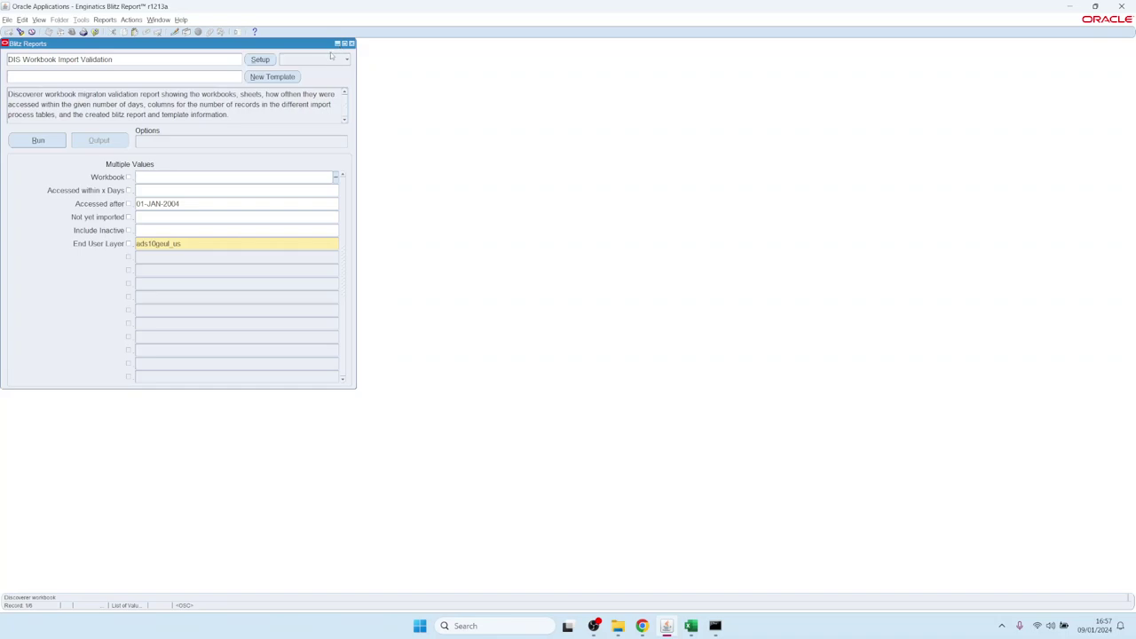
left_click(333, 58)
left_click_drag(340, 109, 348, 88)
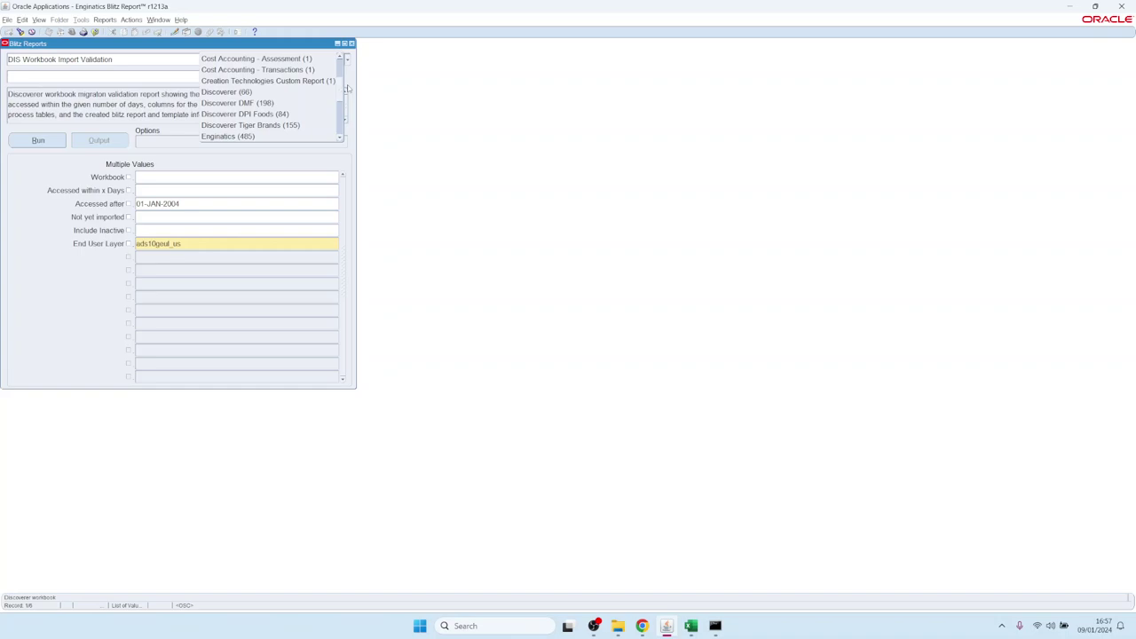
left_click(227, 93)
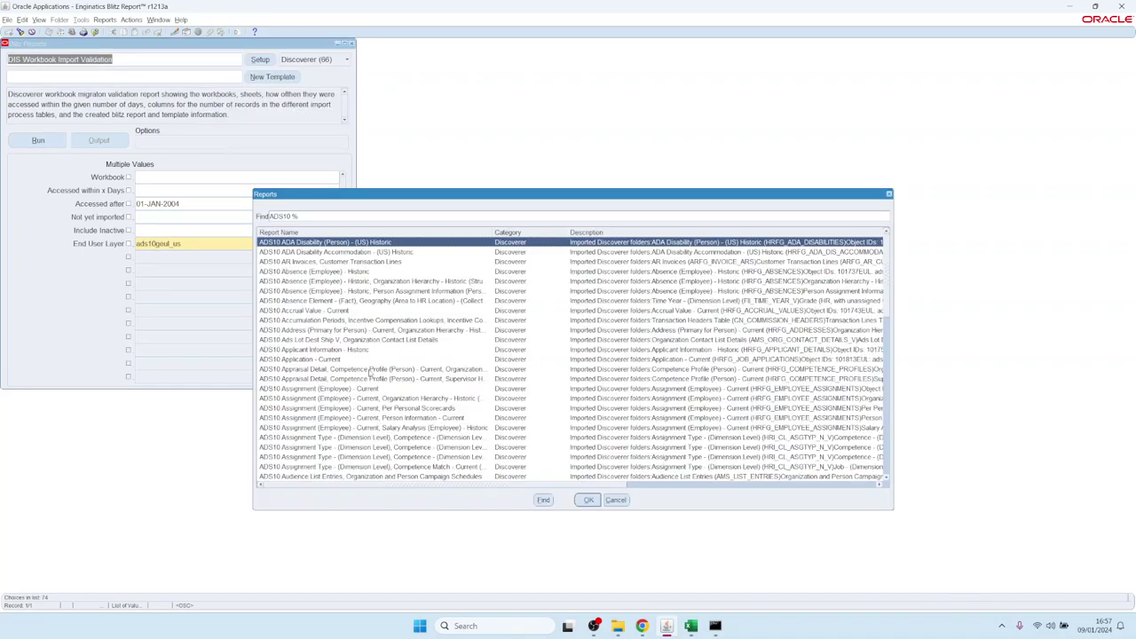
scroll(365, 359, "down", 10)
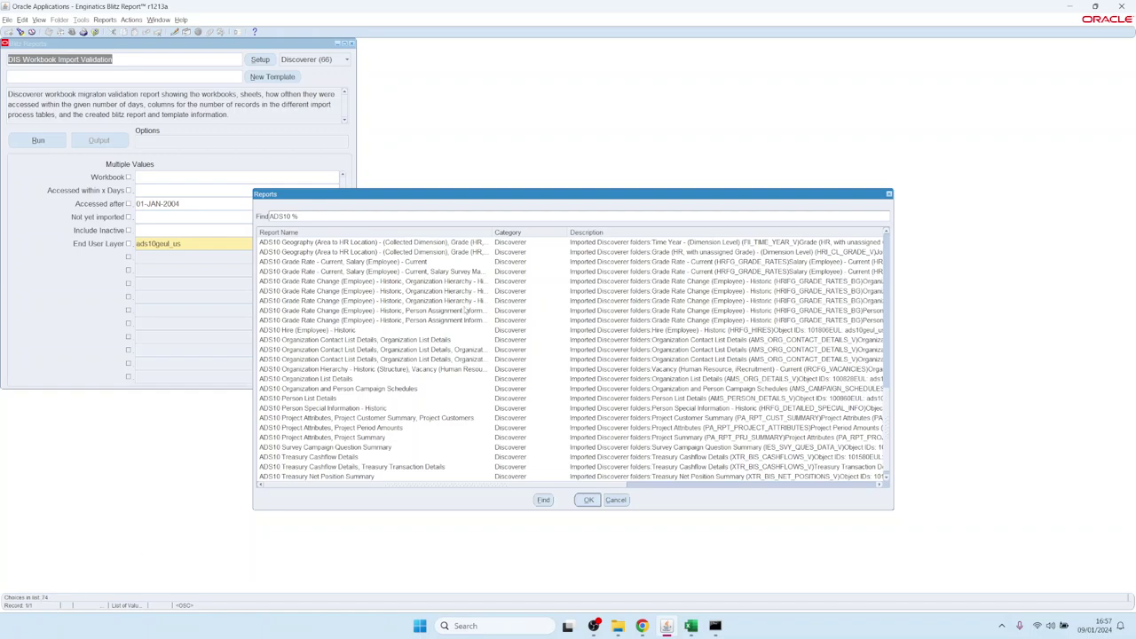
key("Return")
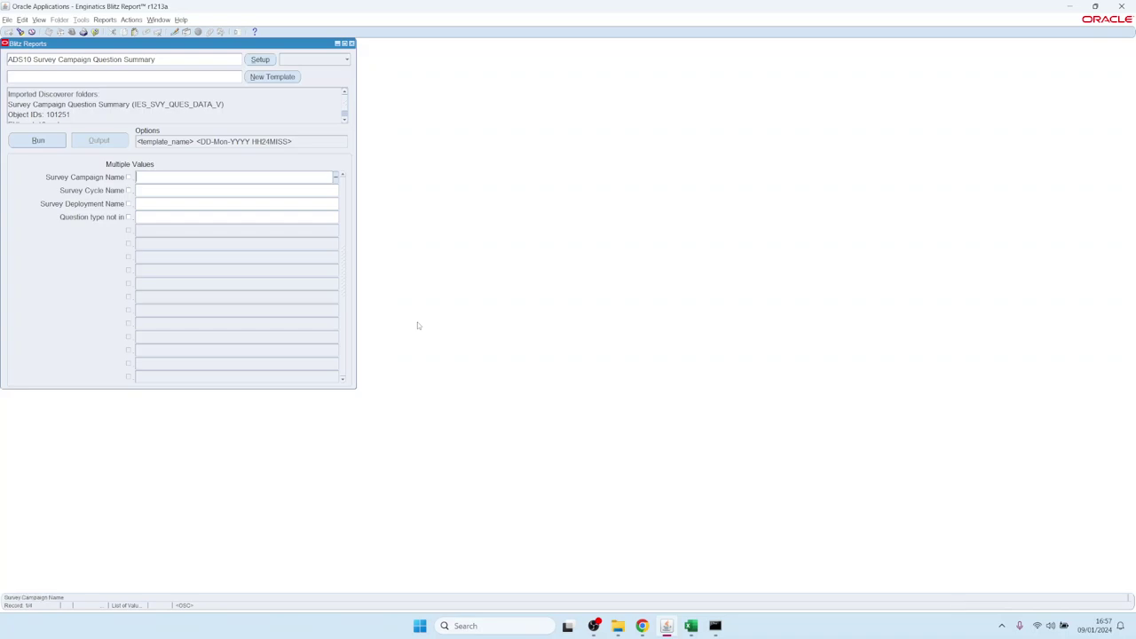
Step: Run the ADS10 Survey Campaign Question Summary report and review its Excel output
left_click(38, 142)
key("alt+Tab")
left_click(522, 226)
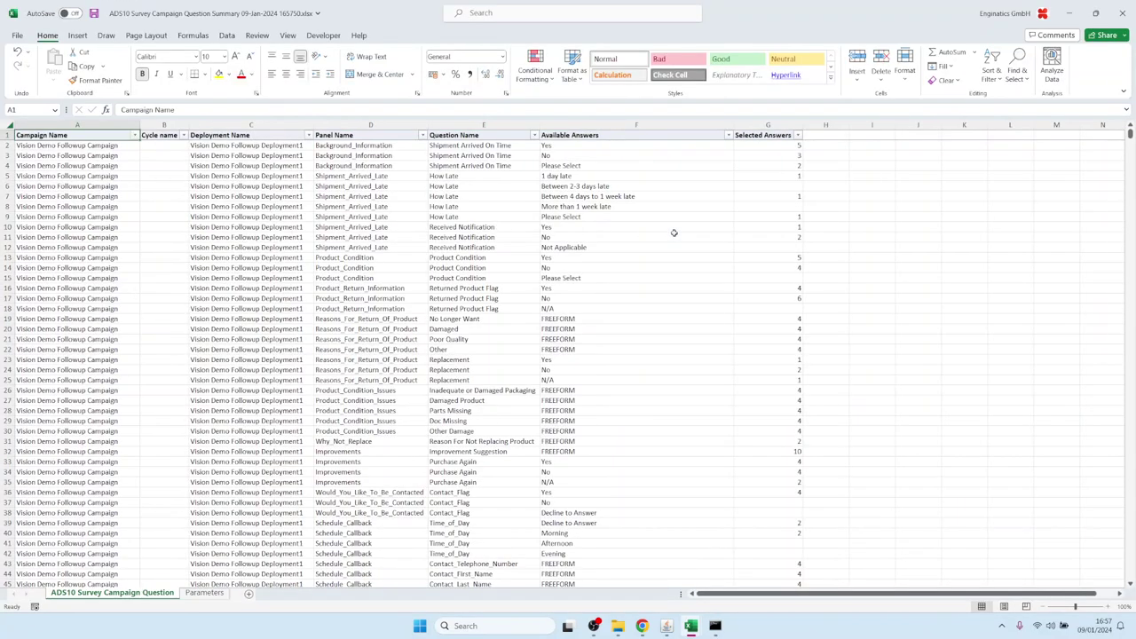
scroll(280, 305, "down", 20)
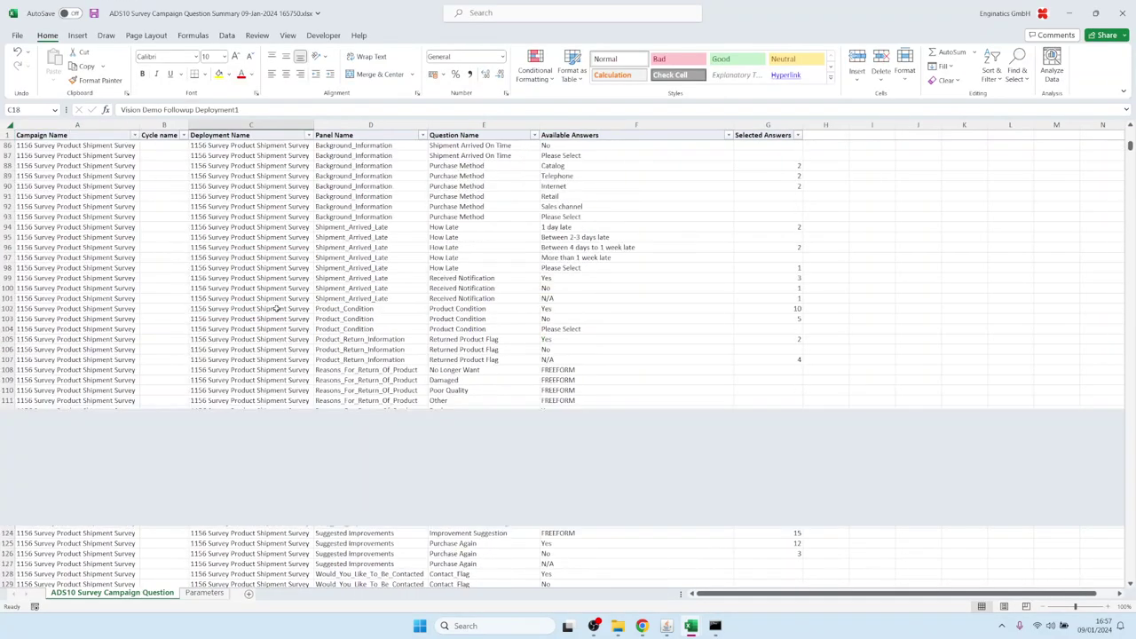
scroll(621, 577, "down", 2)
Step: Return to Oracle Applications, reopen the Blitz Report form, and choose ADS10 Salary (Employee) - Current from the Discoverer category
left_click(666, 627)
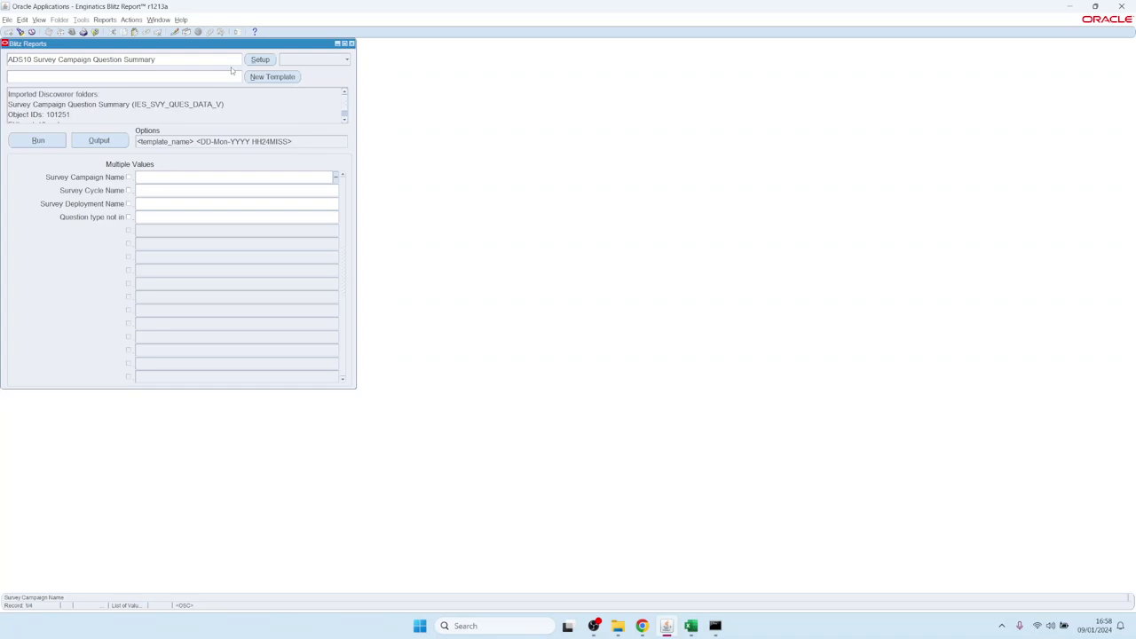
left_click(352, 42)
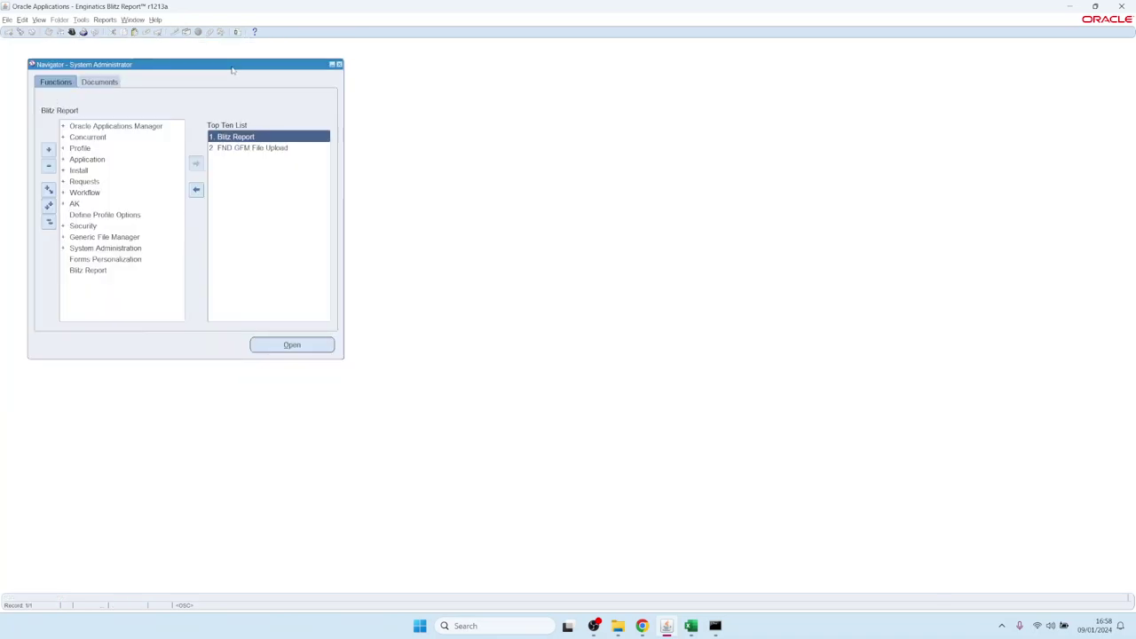
double_click(238, 136)
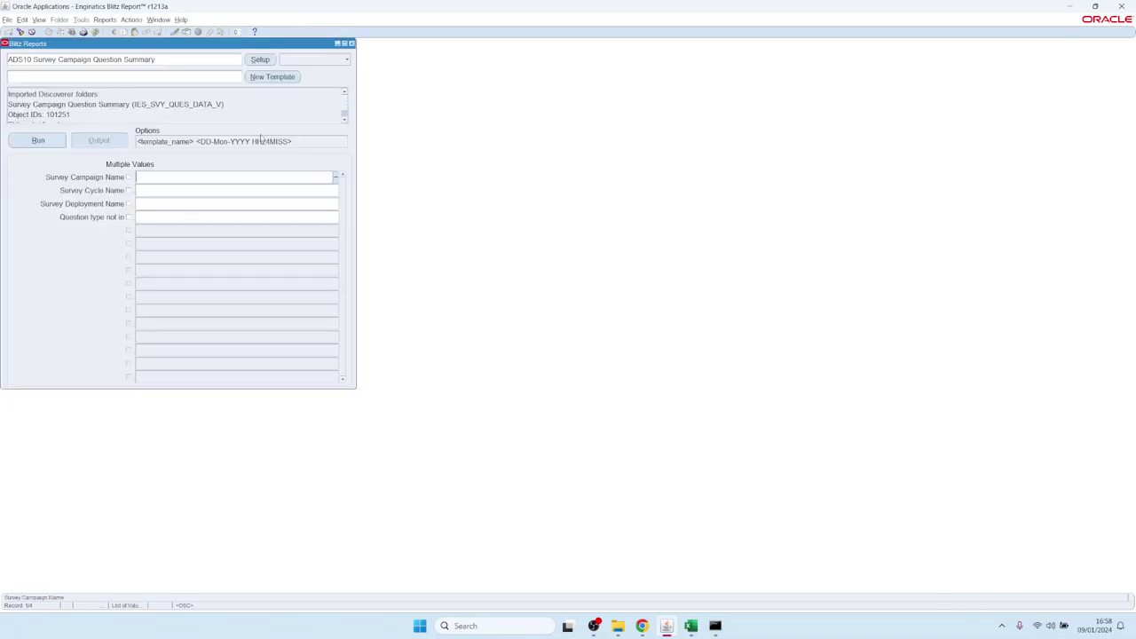
left_click(307, 59)
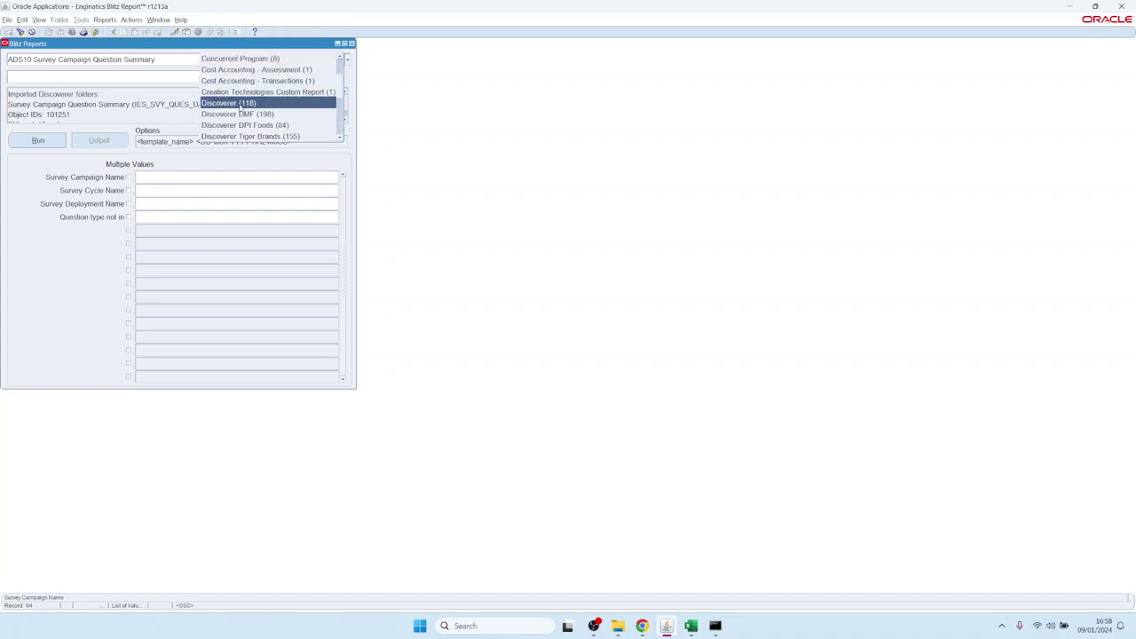
left_click(238, 104)
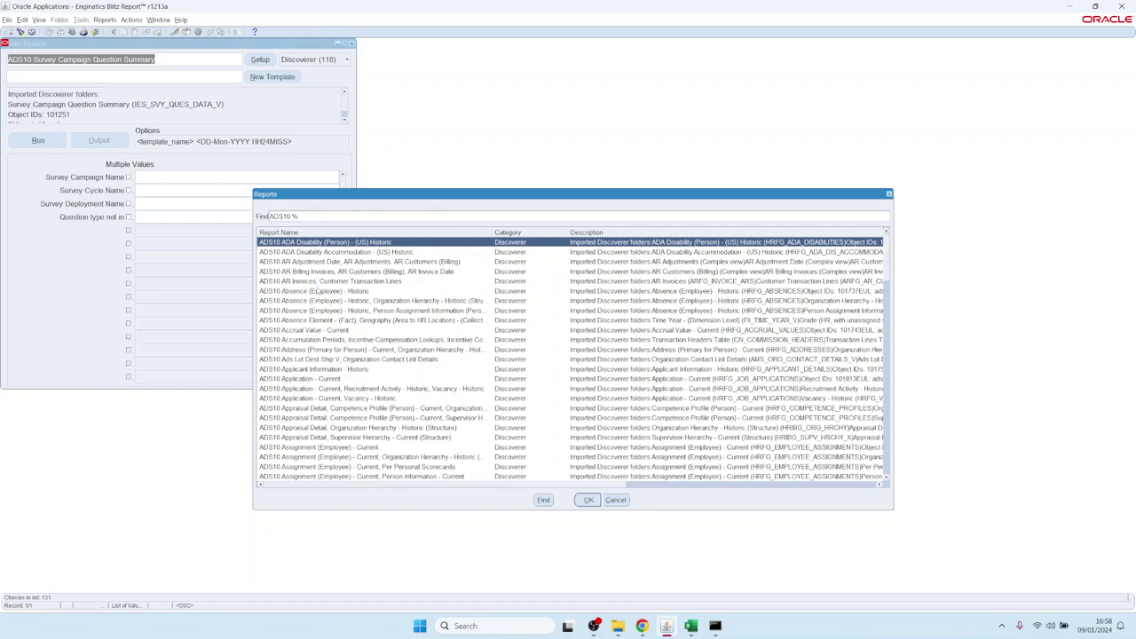
double_click(296, 245)
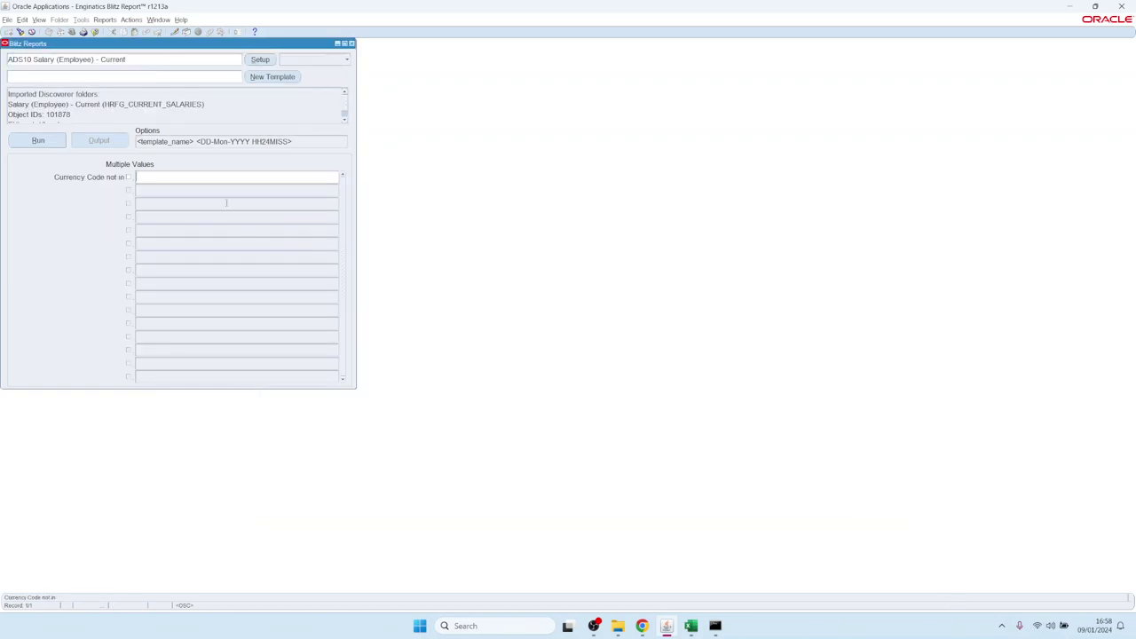
Step: Apply the HR Salary by Year Report ADS template to the salary report and run it
double_click(139, 77)
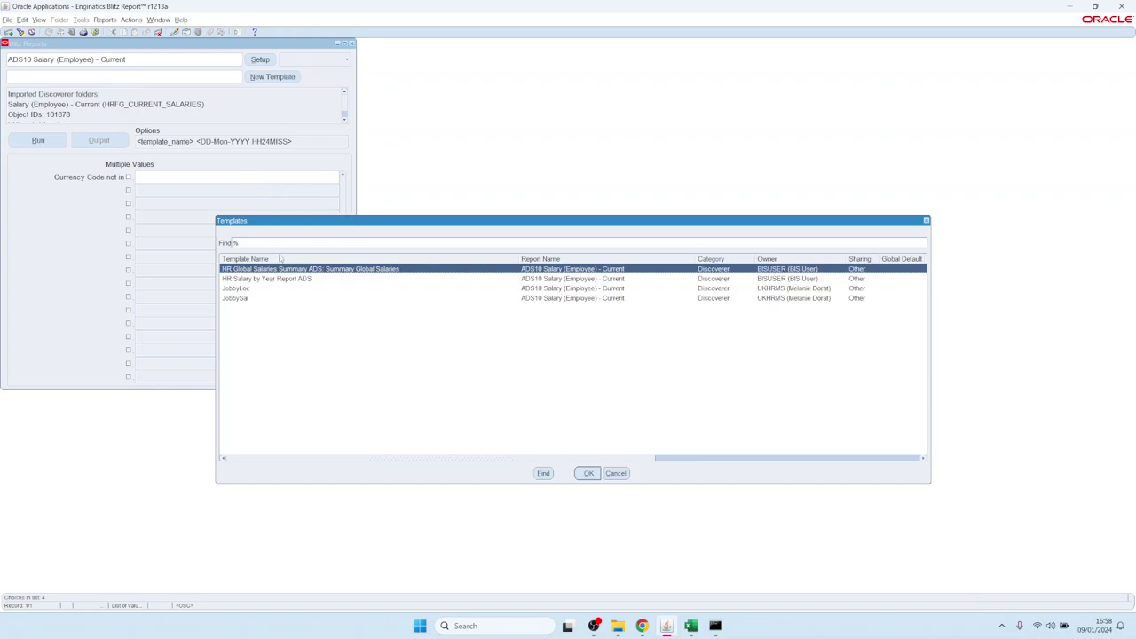
left_click(256, 279)
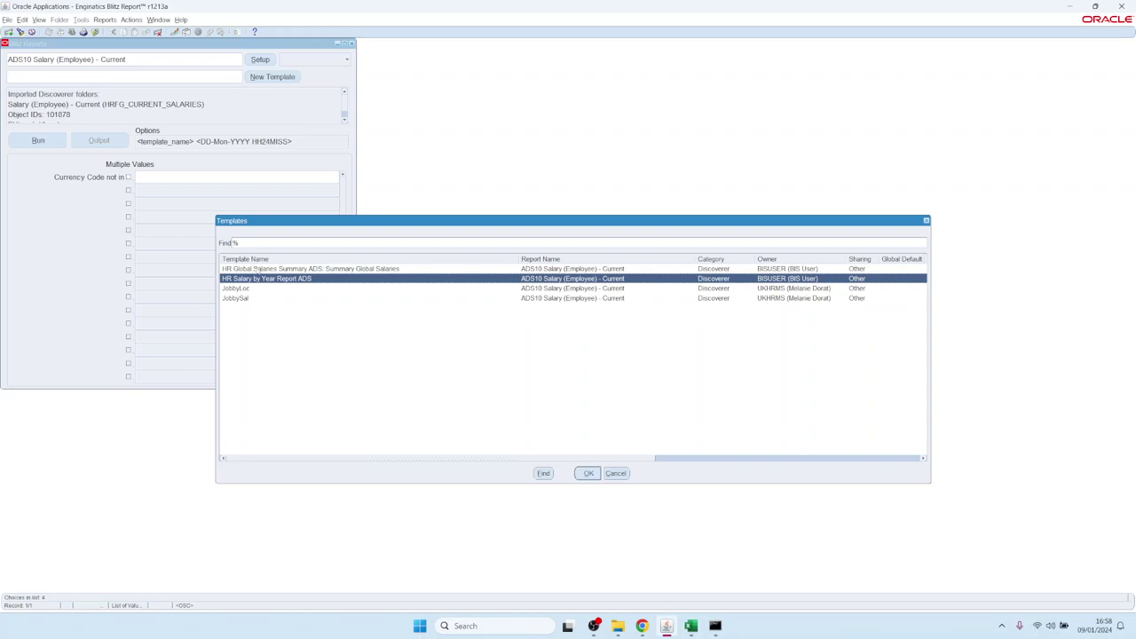
double_click(237, 279)
left_click(39, 141)
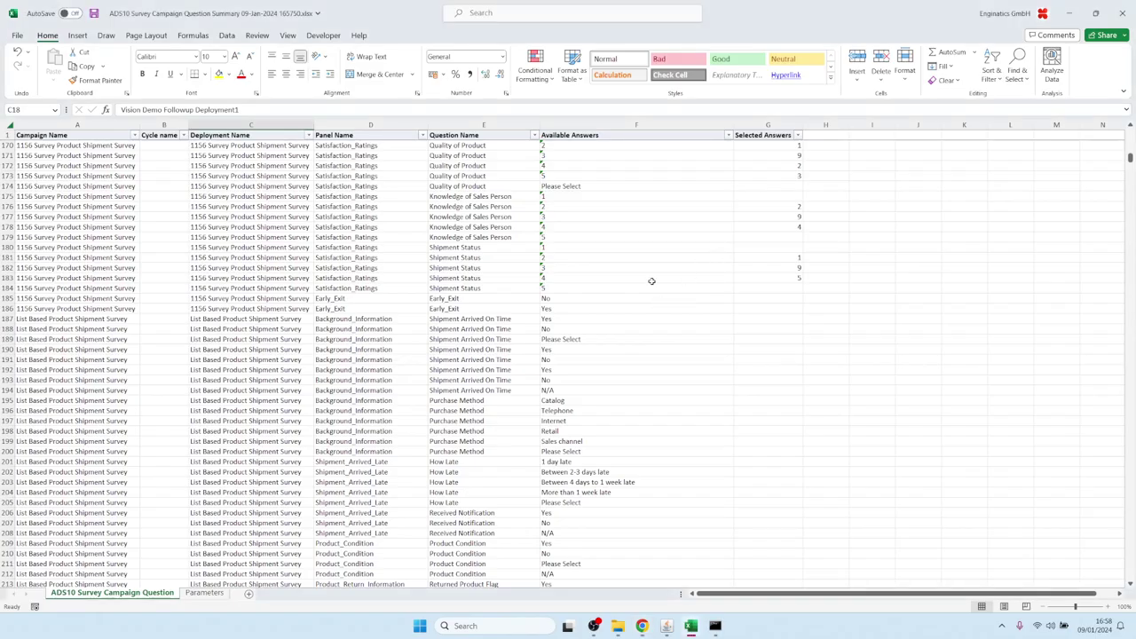
left_click(654, 267)
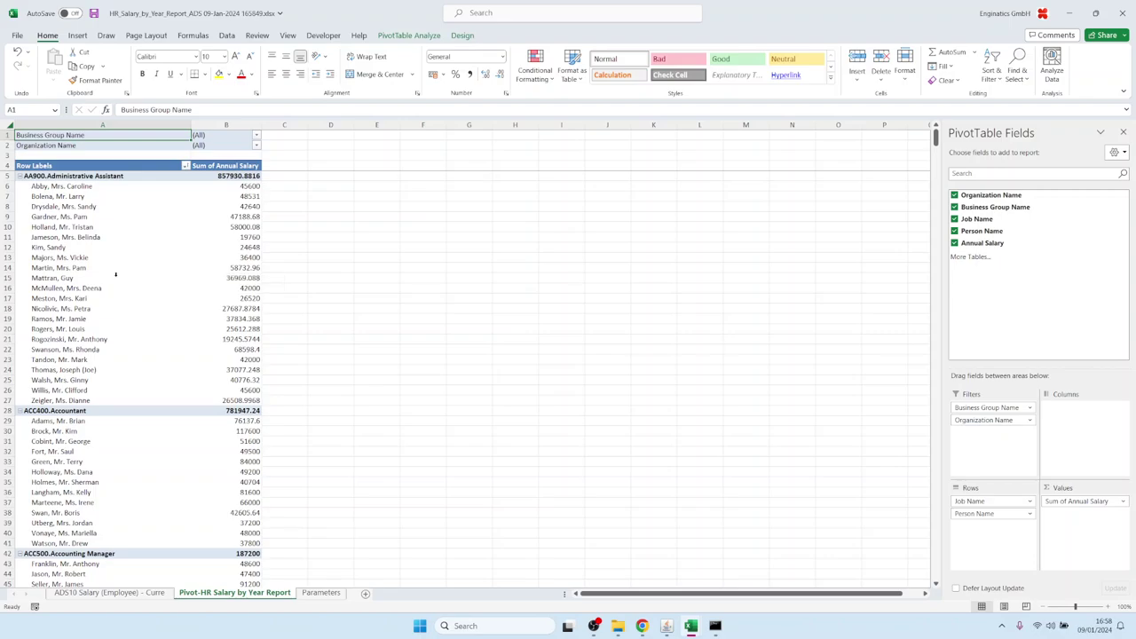
Step: Examine the salary pivot table and the underlying ADS10 Salary (Employee) data sheet in the output workbook
scroll(106, 353, "down", 10)
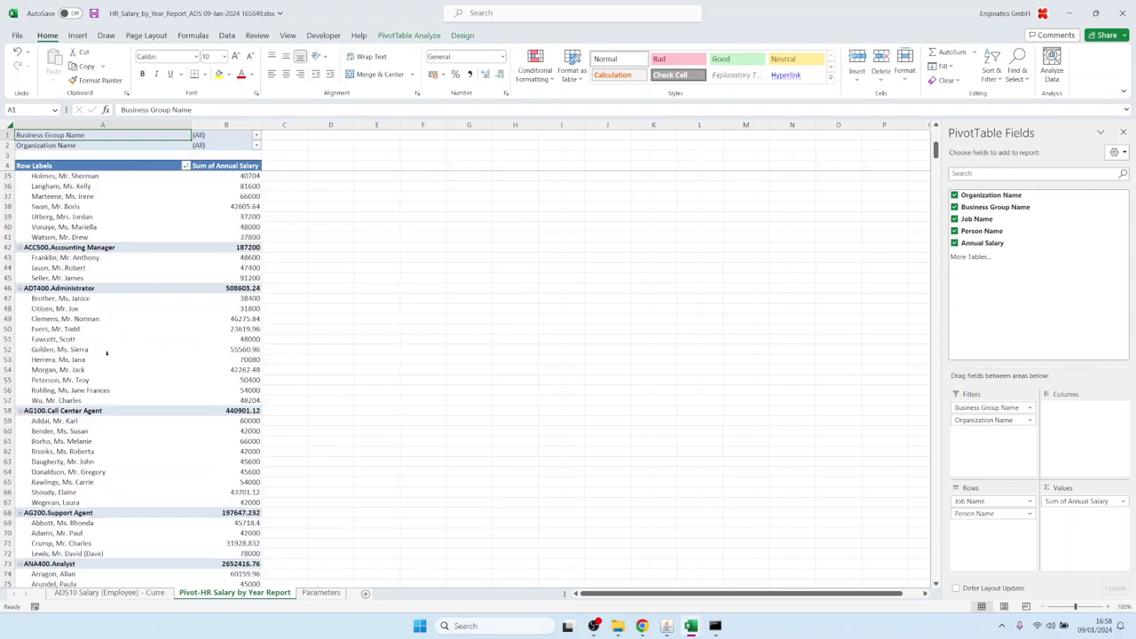
scroll(106, 355, "up", 10)
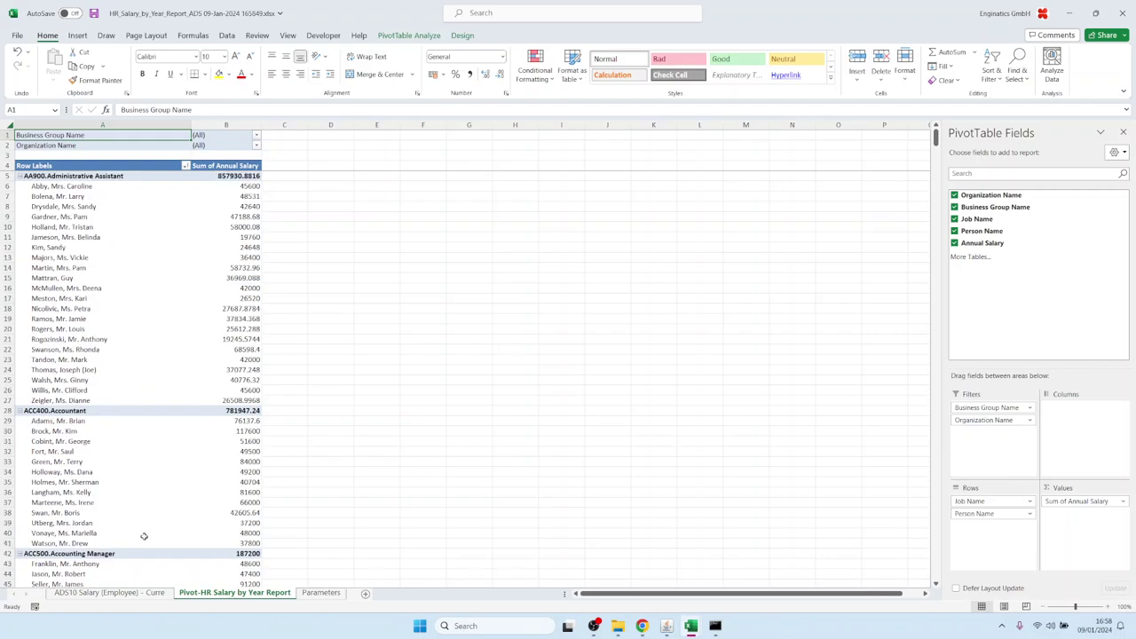
left_click(129, 594)
left_click(241, 593)
Step: Switch to Oracle Applications, choose the Blitz Report SQL Validation report, and run it for the Discoverer category
mouse_move(666, 626)
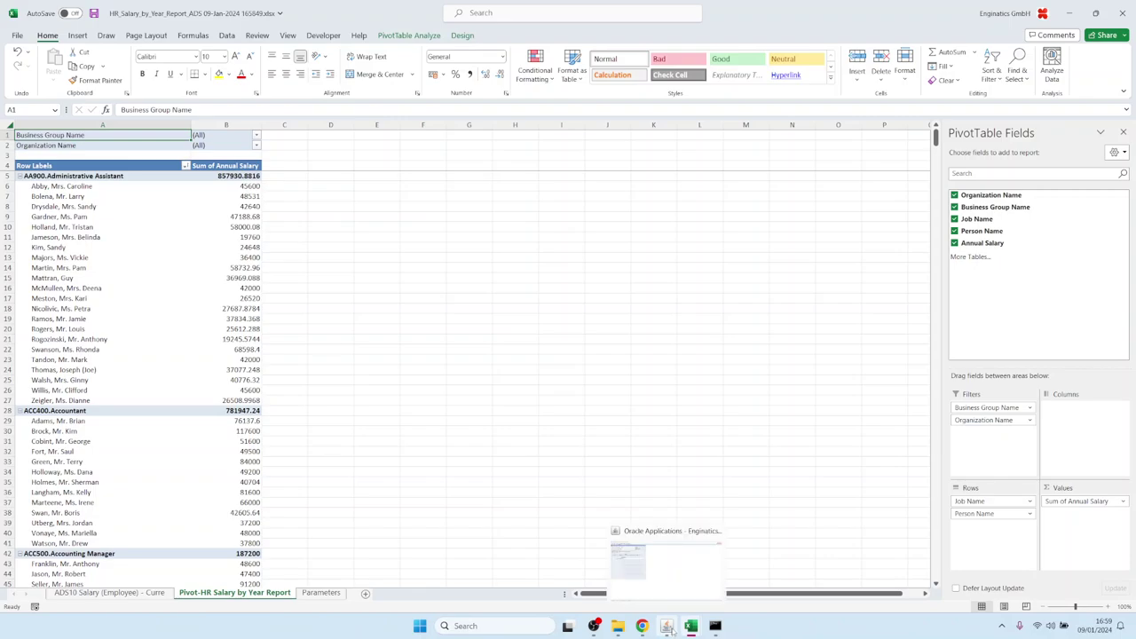
left_click(670, 578)
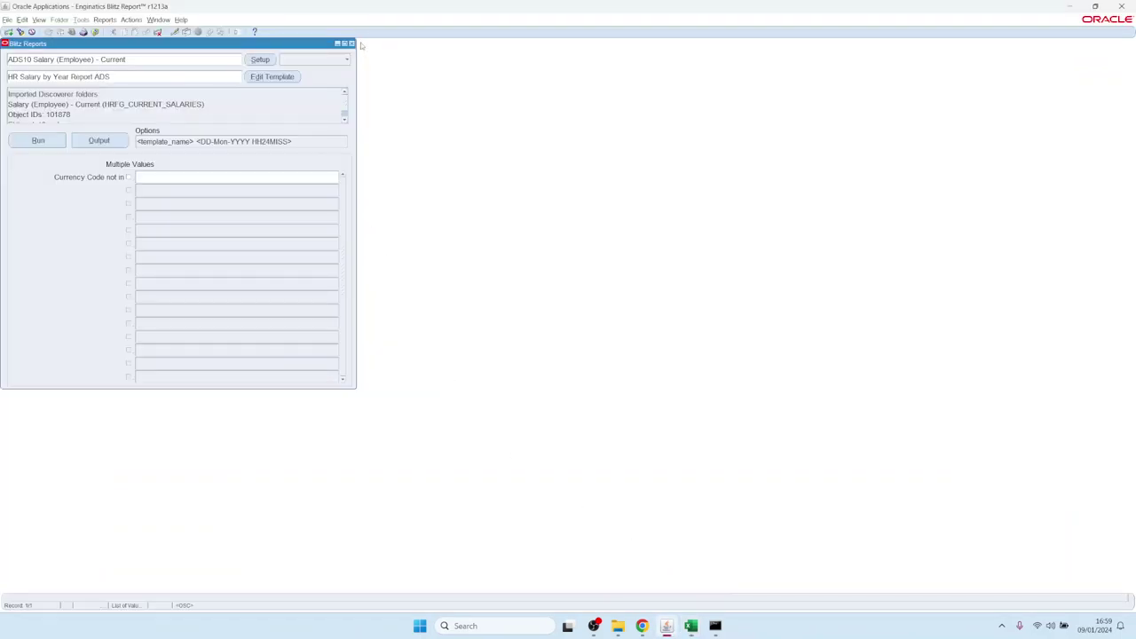
key("ctrl+l")
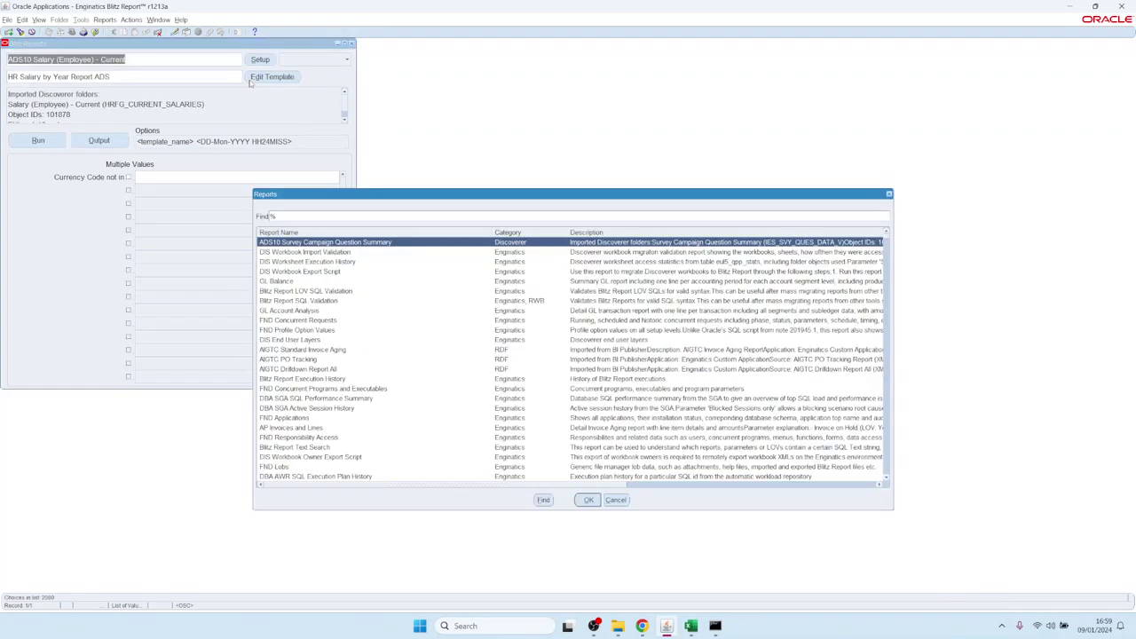
type("blitz Report")
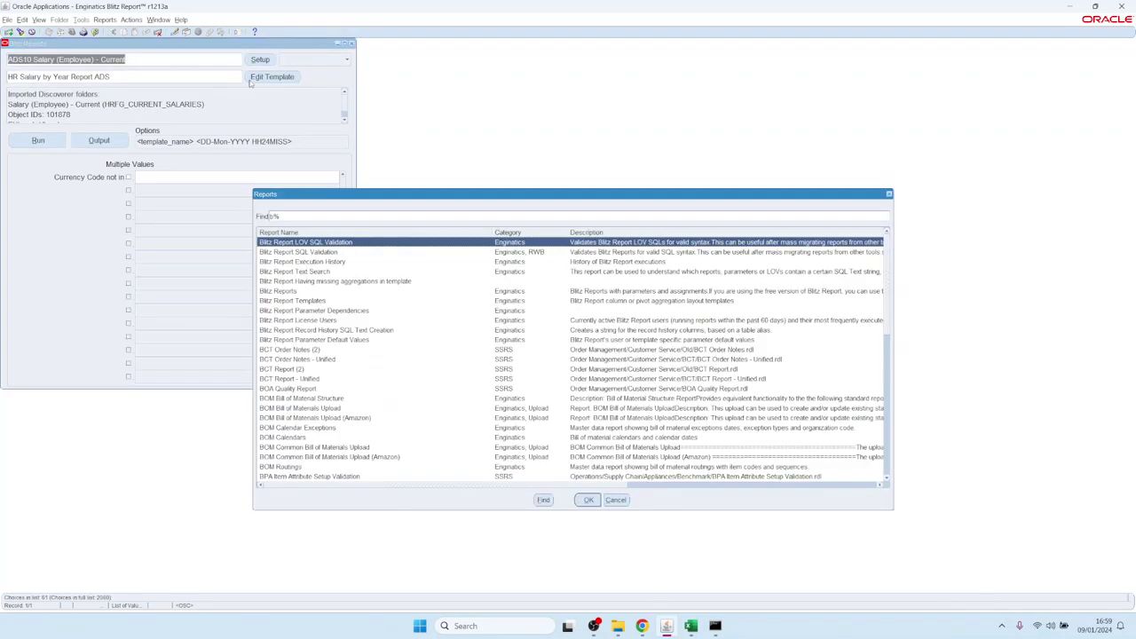
key("Down")
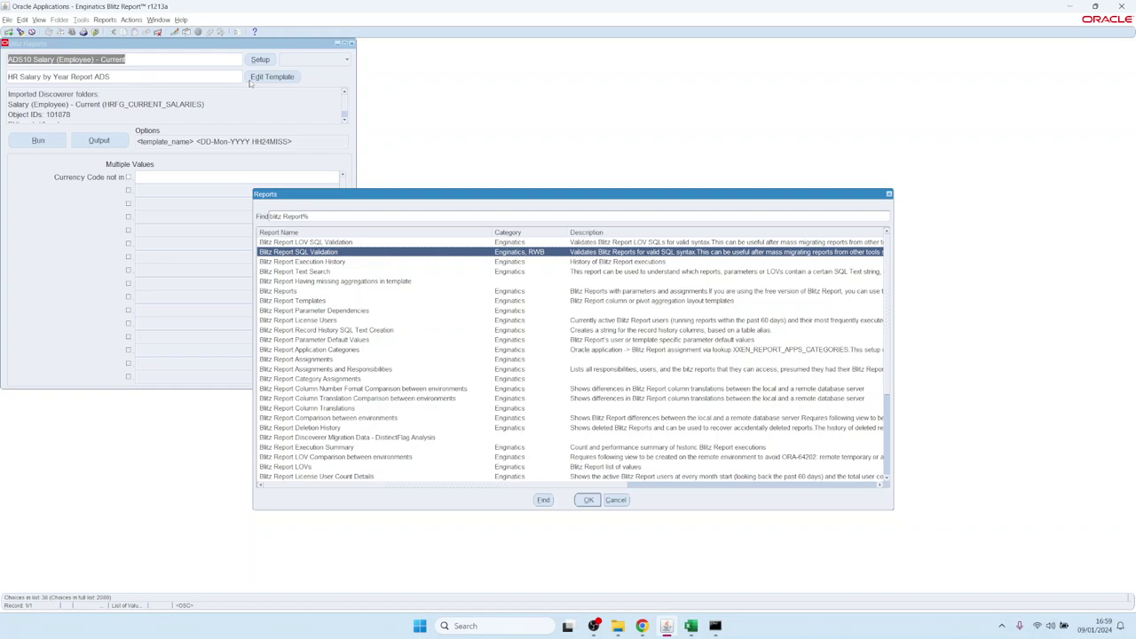
key("Return")
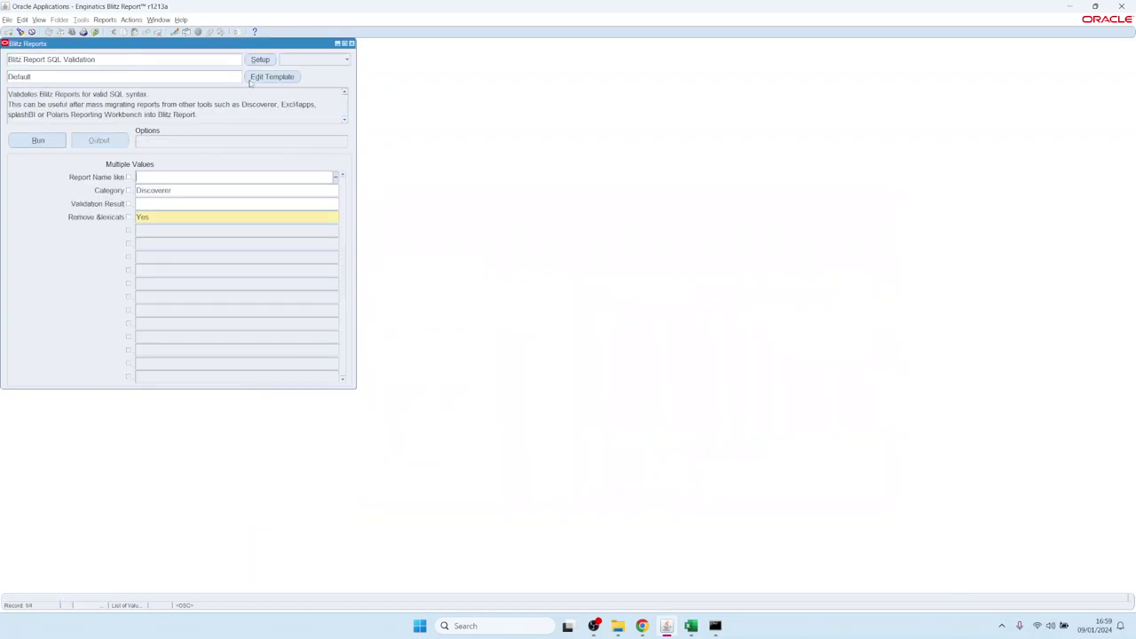
left_click(171, 190)
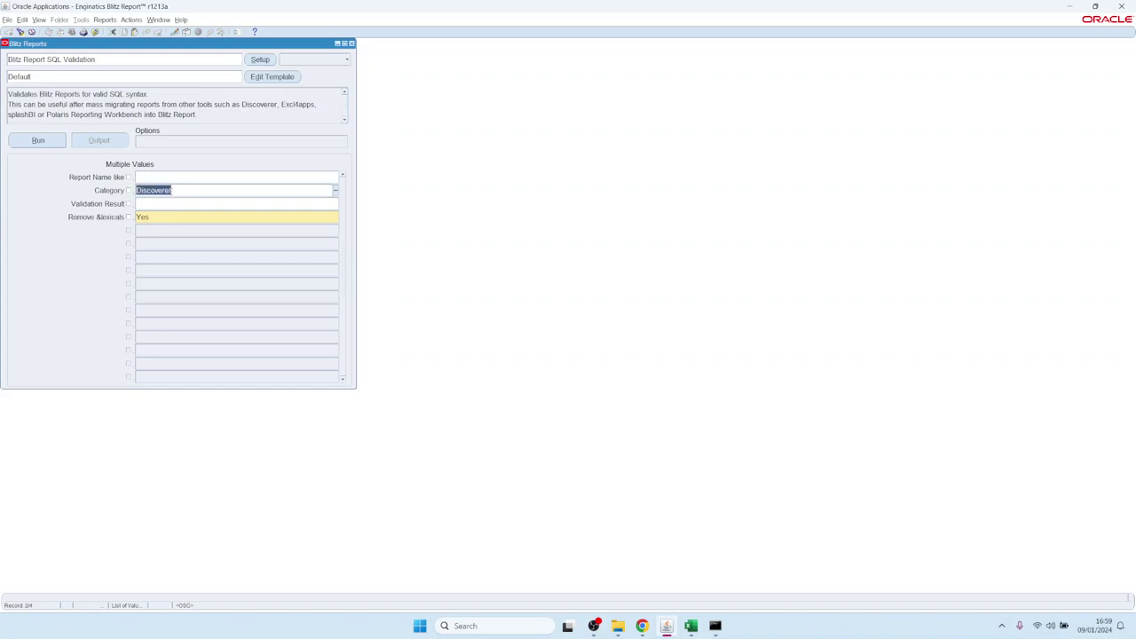
left_click(38, 140)
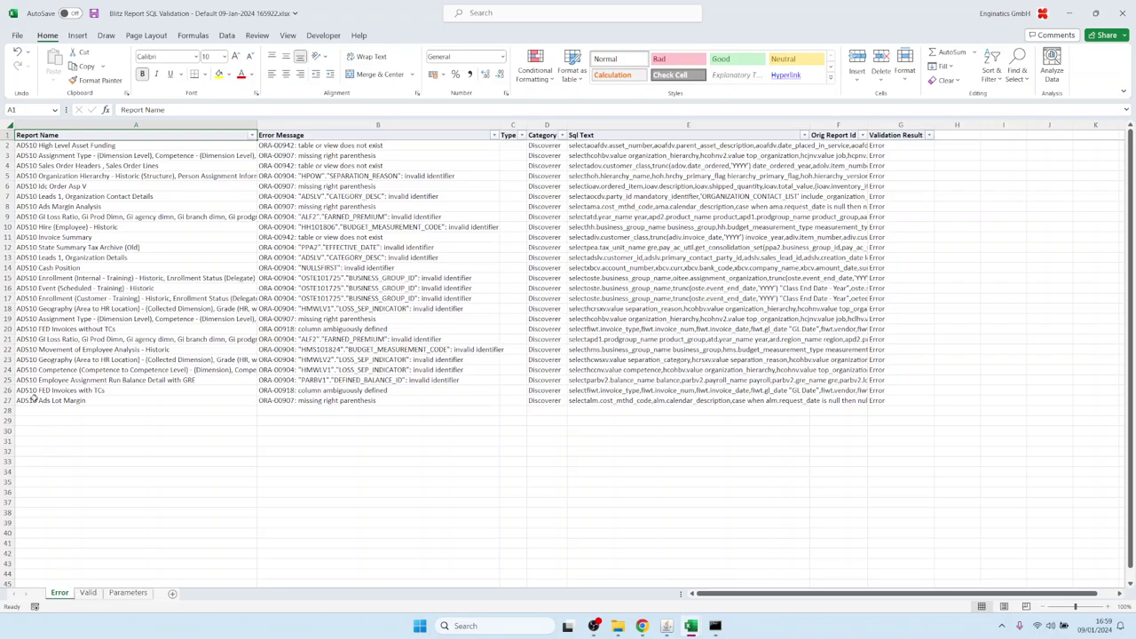
Step: Examine the report names and error messages on the Error sheet and the reports listed on the Valid sheet
left_click_drag(96, 175, 134, 320)
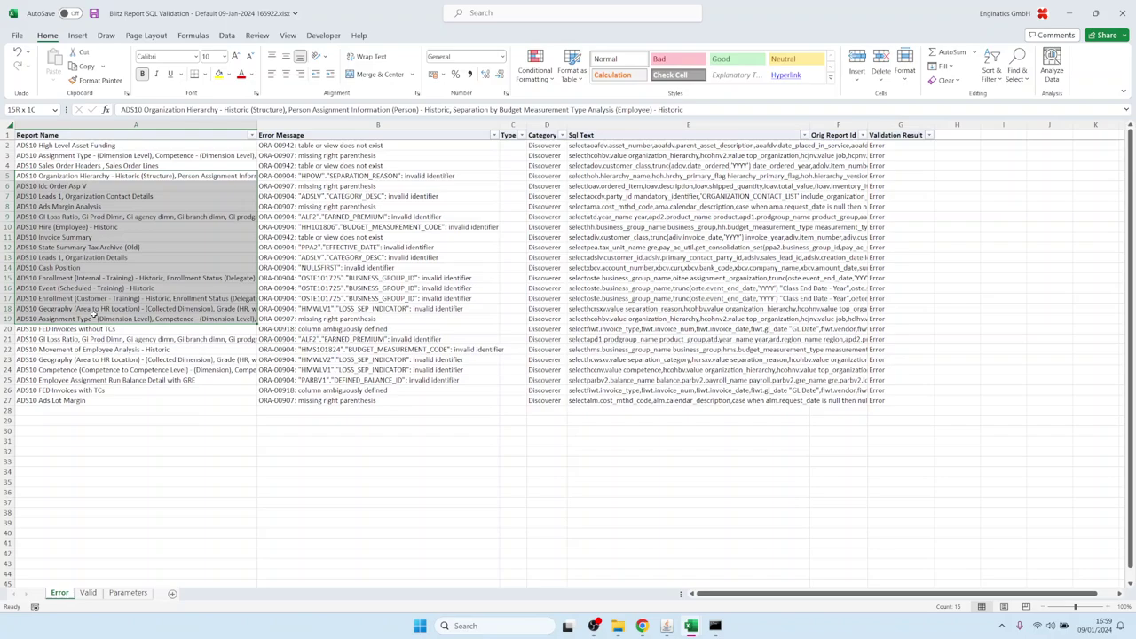
left_click(331, 300)
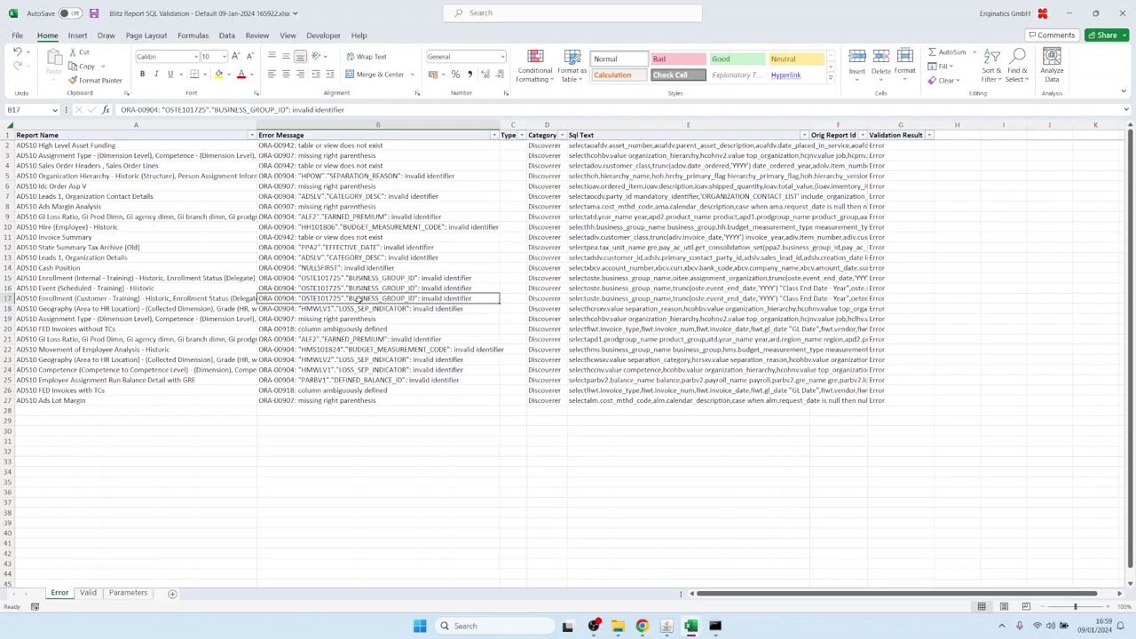
left_click(89, 596)
left_click_drag(106, 177, 110, 420)
scroll(109, 417, "down", 20)
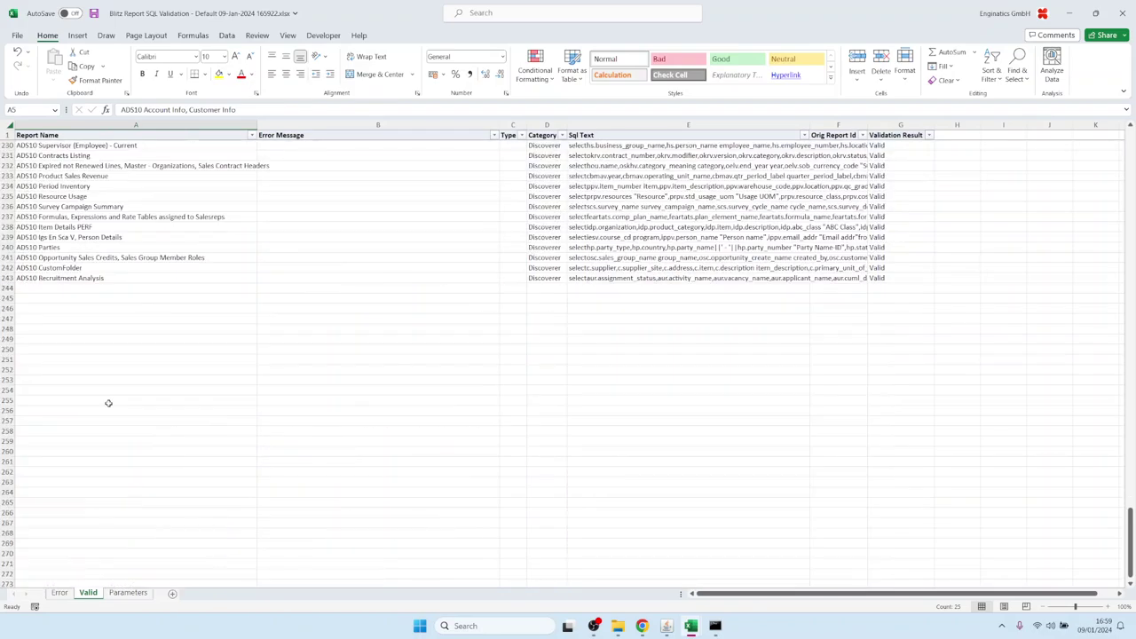
scroll(108, 403, "up", 12)
left_click_drag(46, 460, 45, 300)
left_click(102, 206)
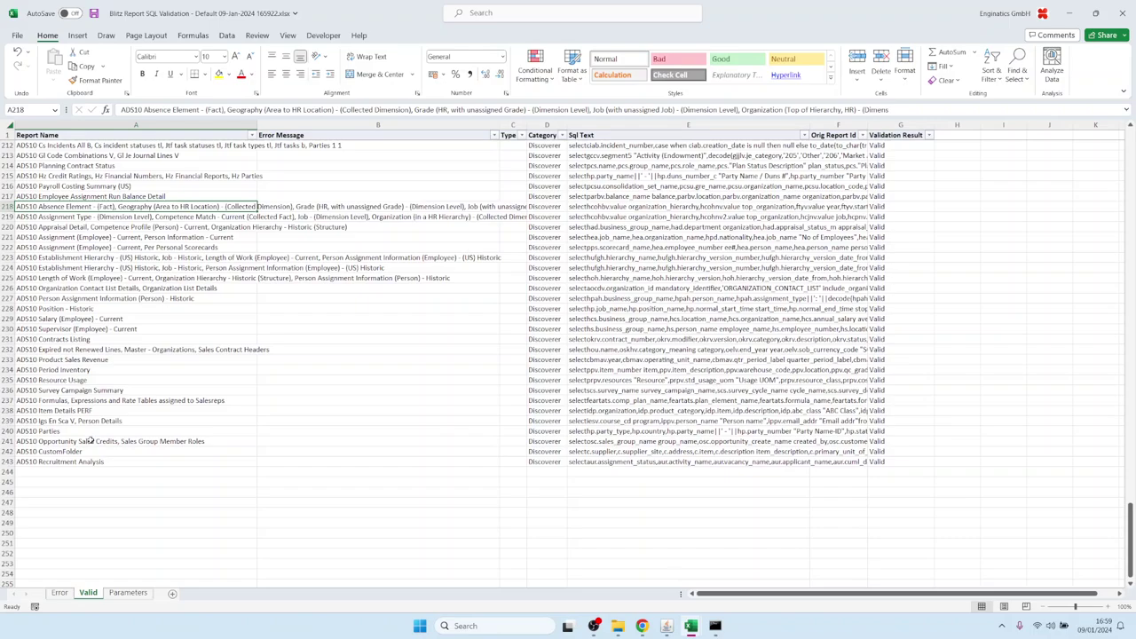
left_click(60, 592)
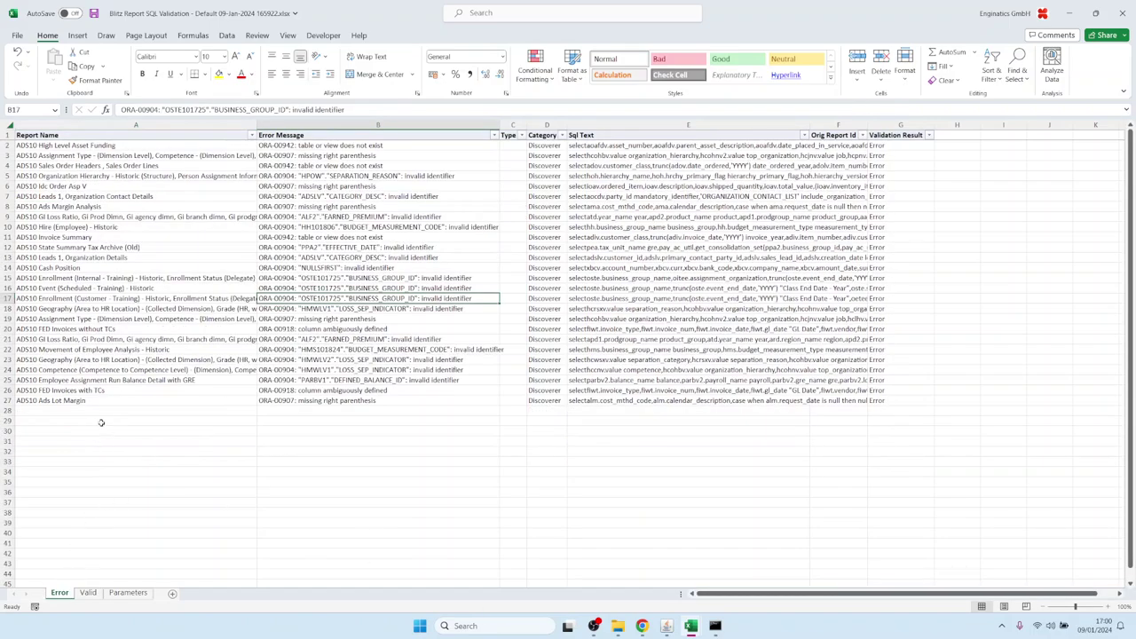
left_click_drag(363, 186, 372, 278)
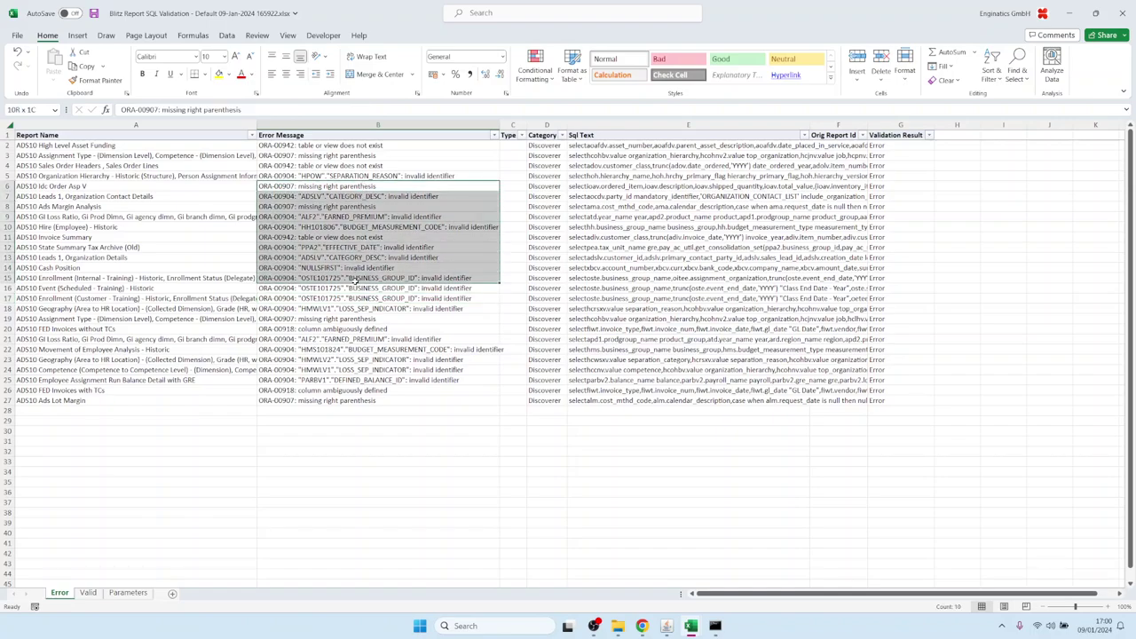
Step: Return to Oracle Applications and list the reports in the Discoverer category
left_click(666, 626)
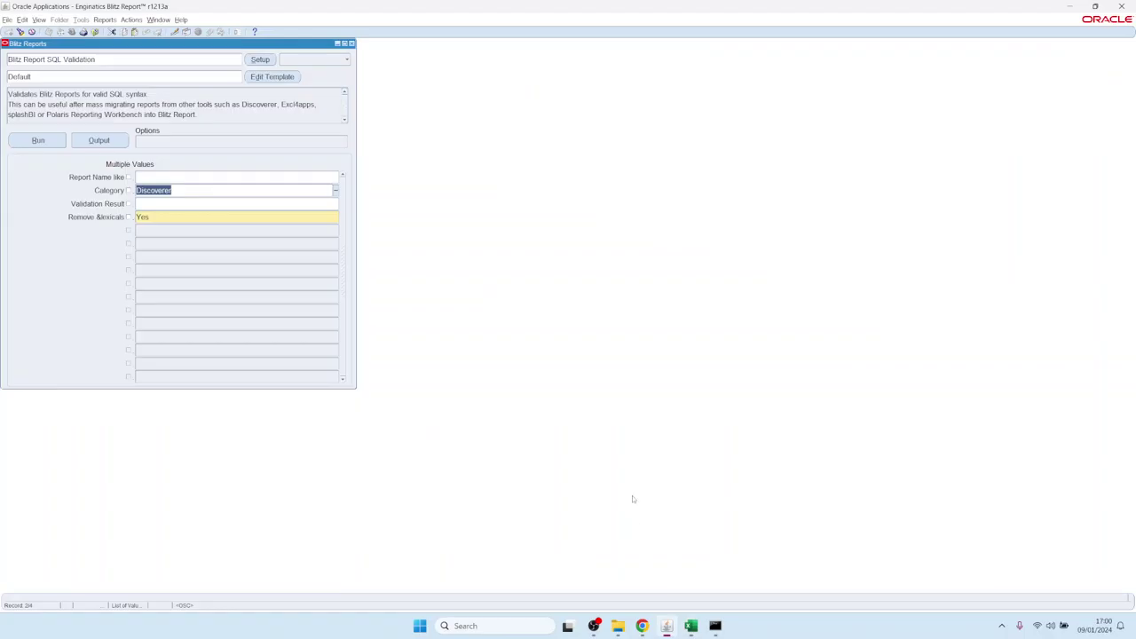
left_click(314, 62)
scroll(309, 142, "up", 6)
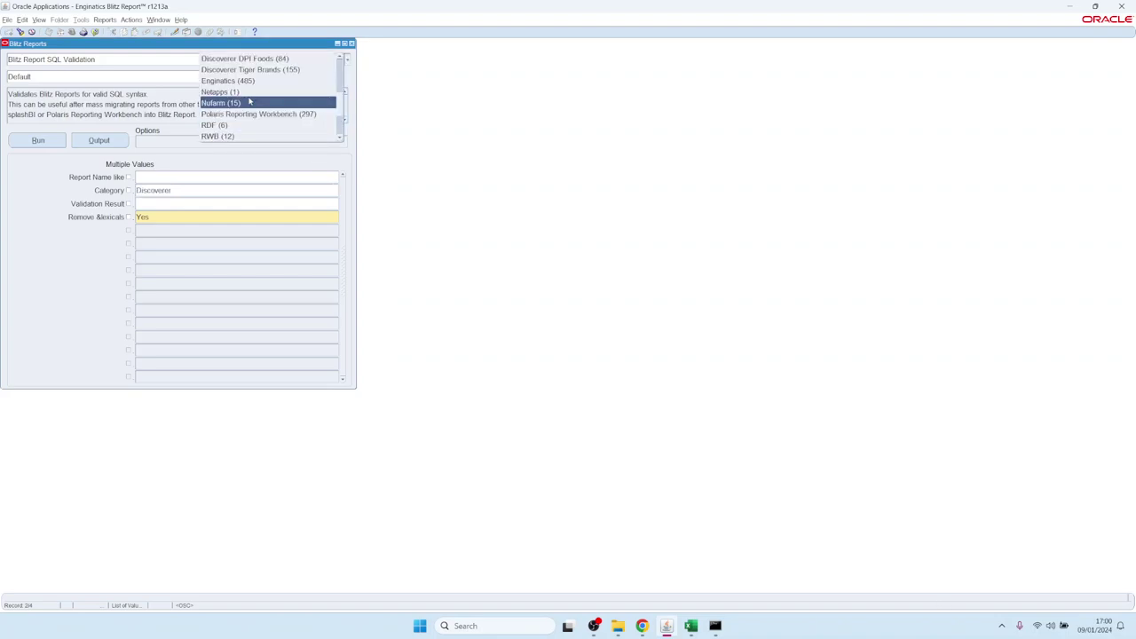
key("Return")
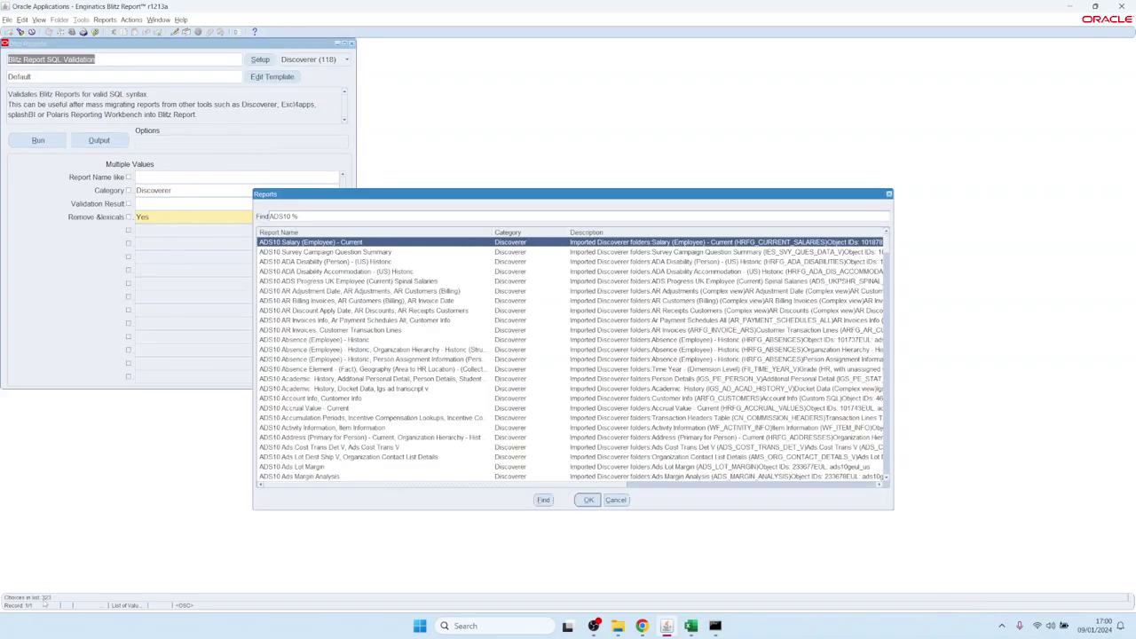
scroll(454, 382, "down", 5)
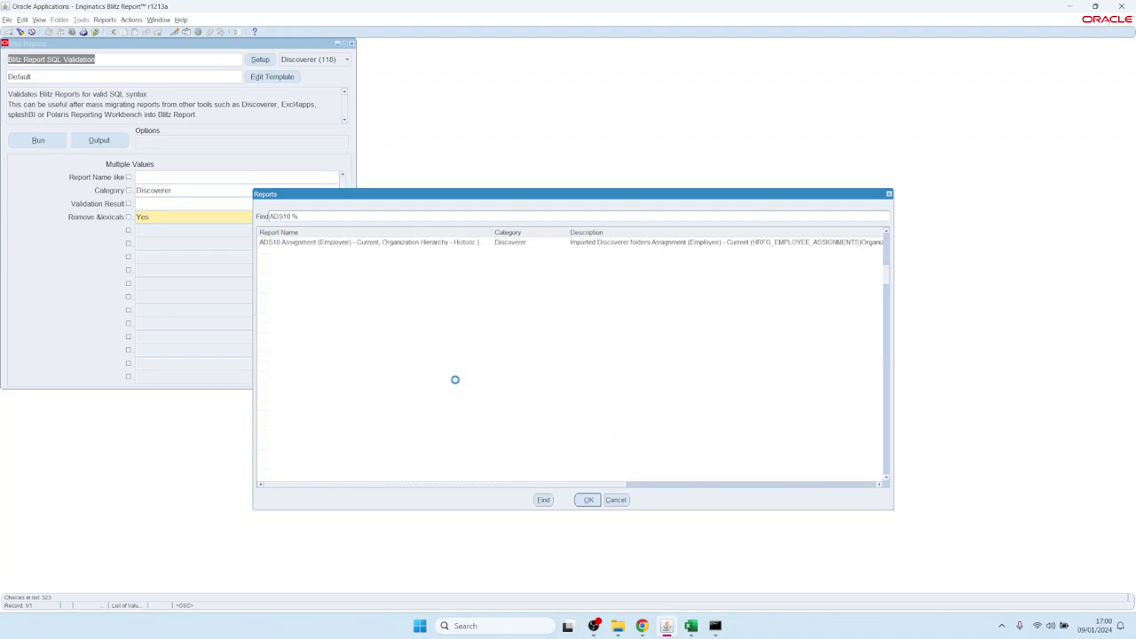
Step: Narrow the report list to names starting with "ADS10 co" and choose ADS10 Contract Savings
type("c")
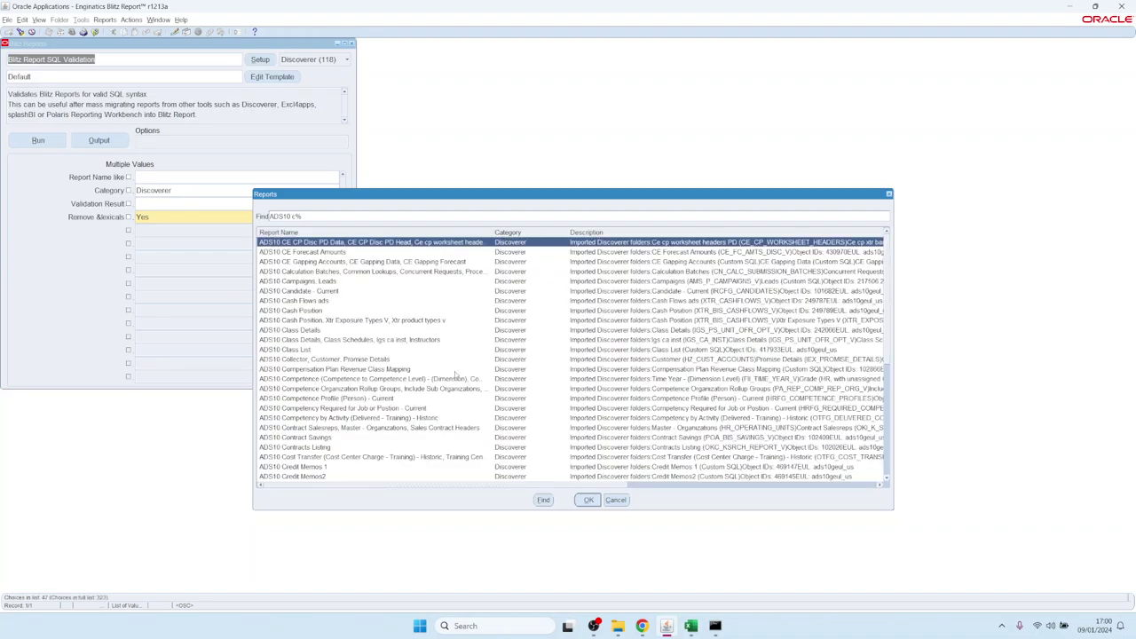
type("o")
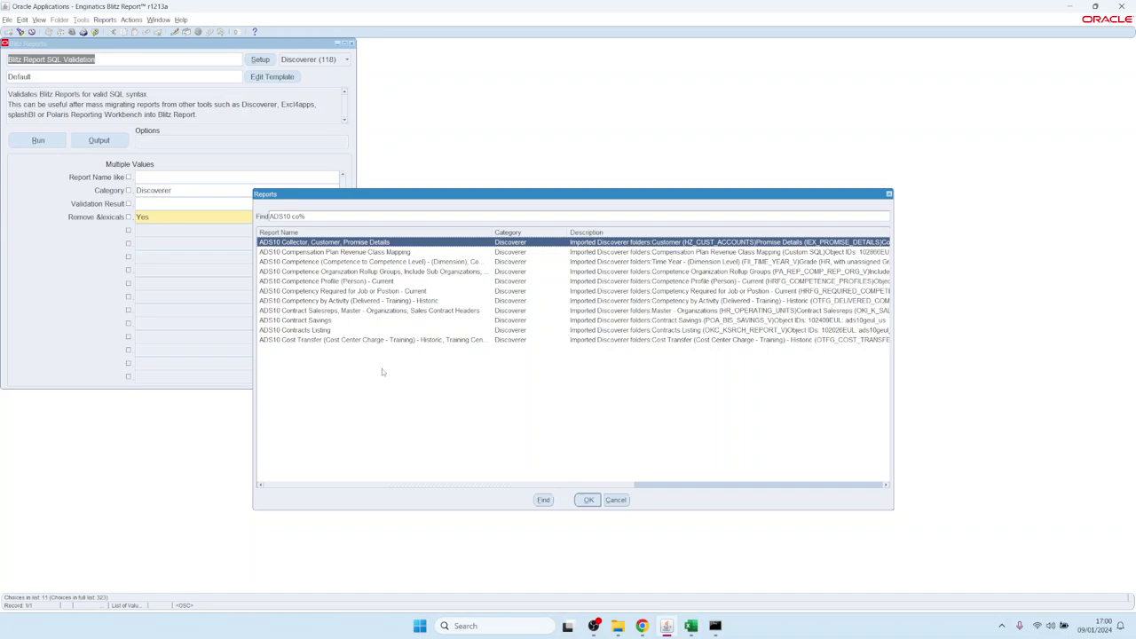
key("Down")
key("Down")
key("Down")
key("Down")
key("Down")
key("Down")
key("Down")
key("Down")
key("Return")
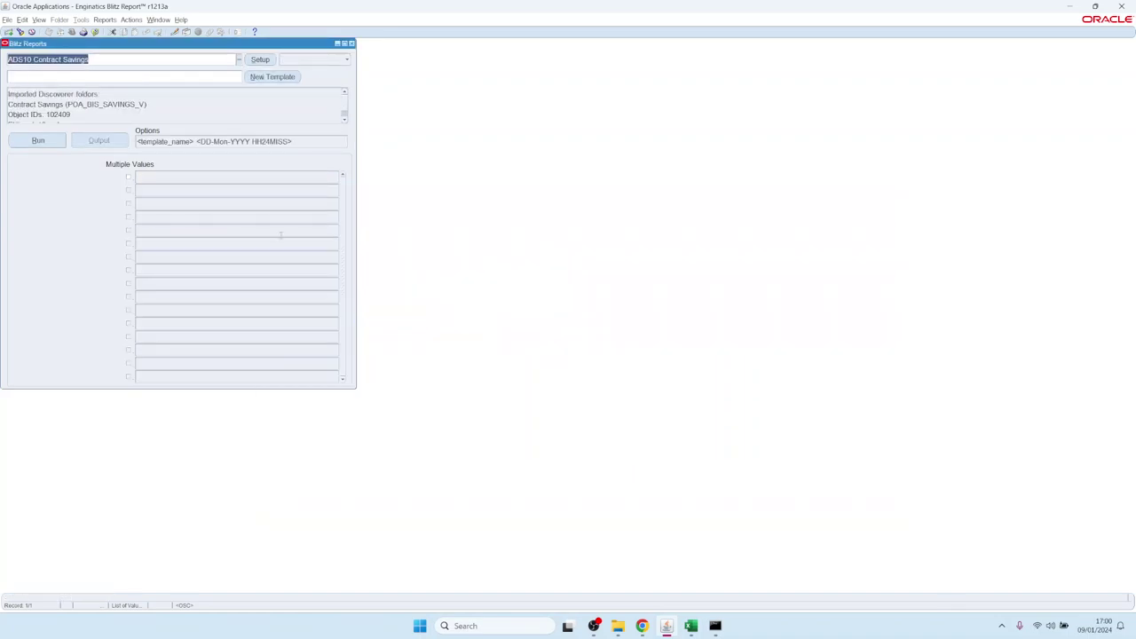
Step: Apply the Contract Savings: Contract Savings template, run the report, and bring up its Excel output
left_click(100, 76)
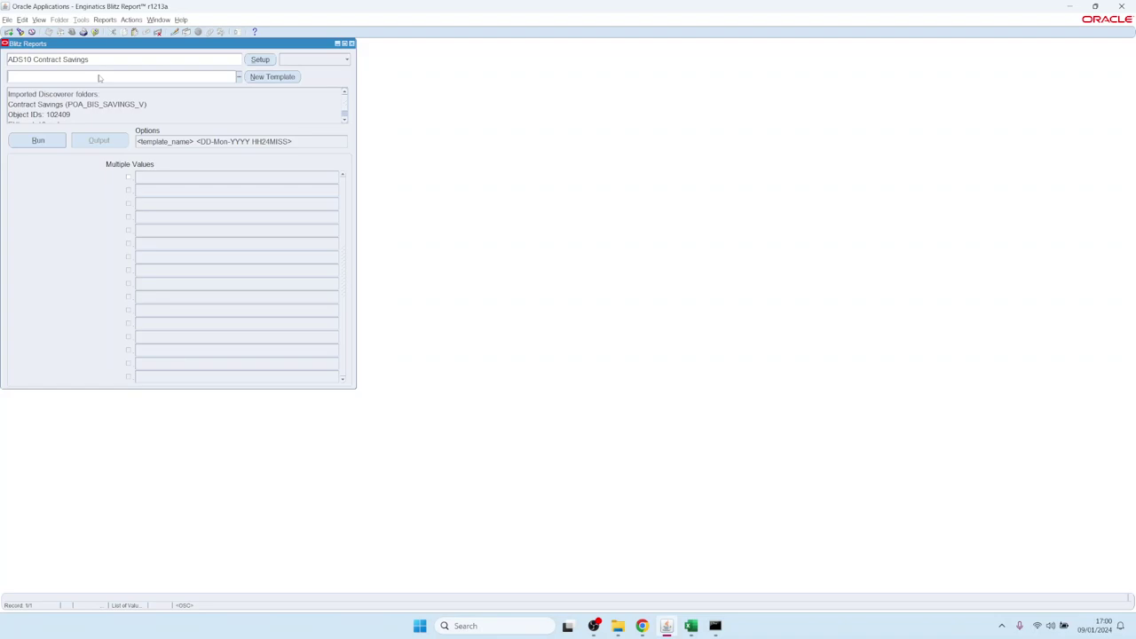
left_click(38, 140)
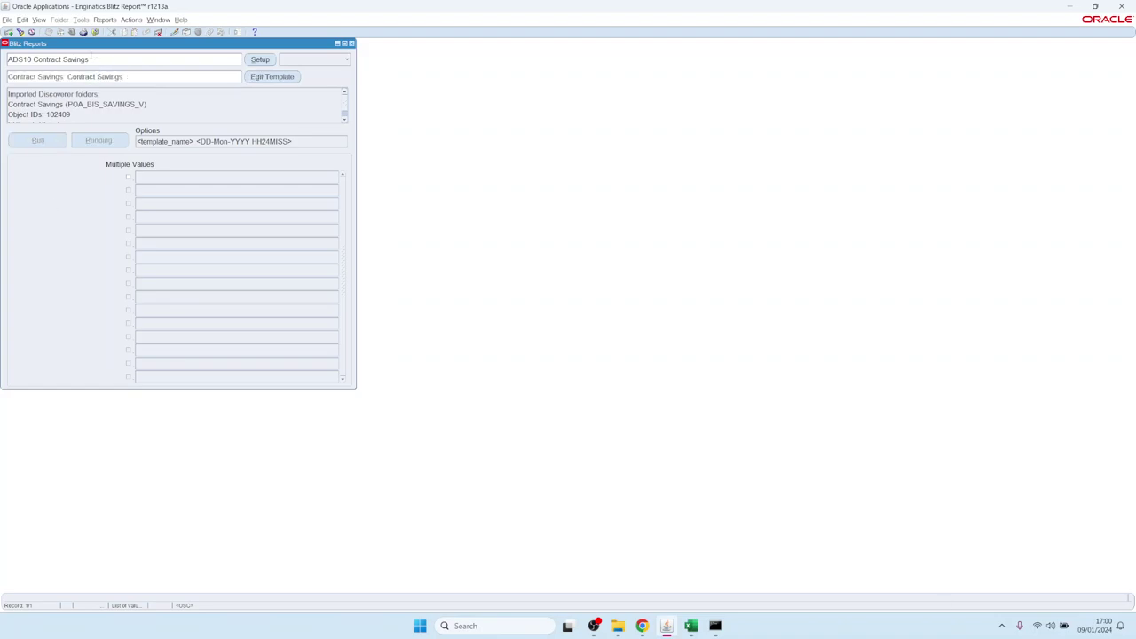
left_click_drag(94, 47, 111, 55)
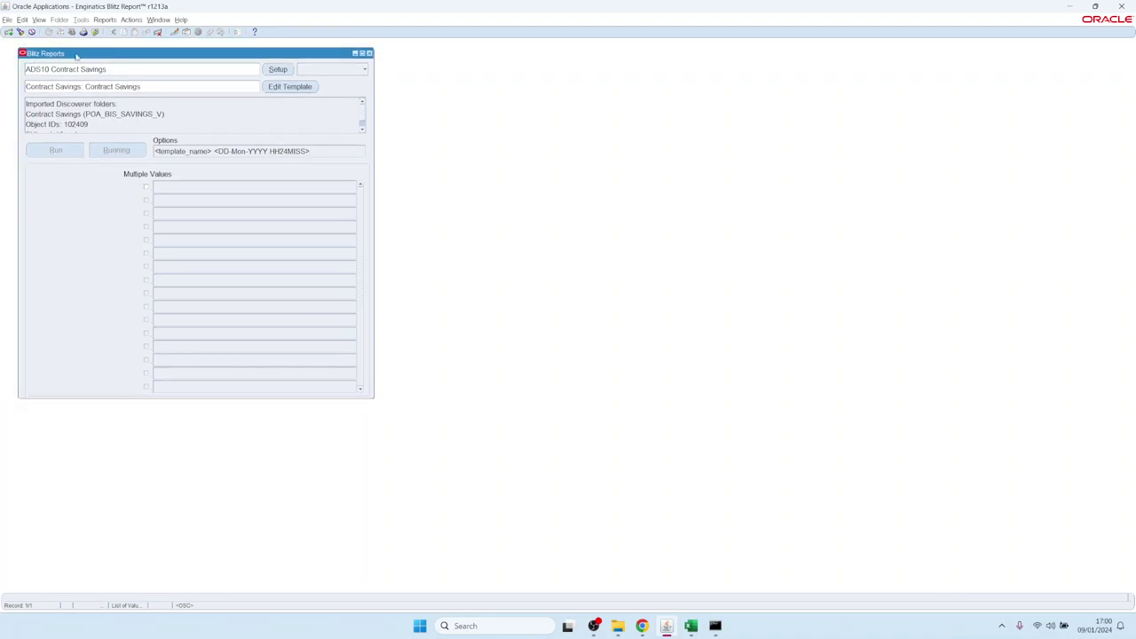
left_click(40, 21)
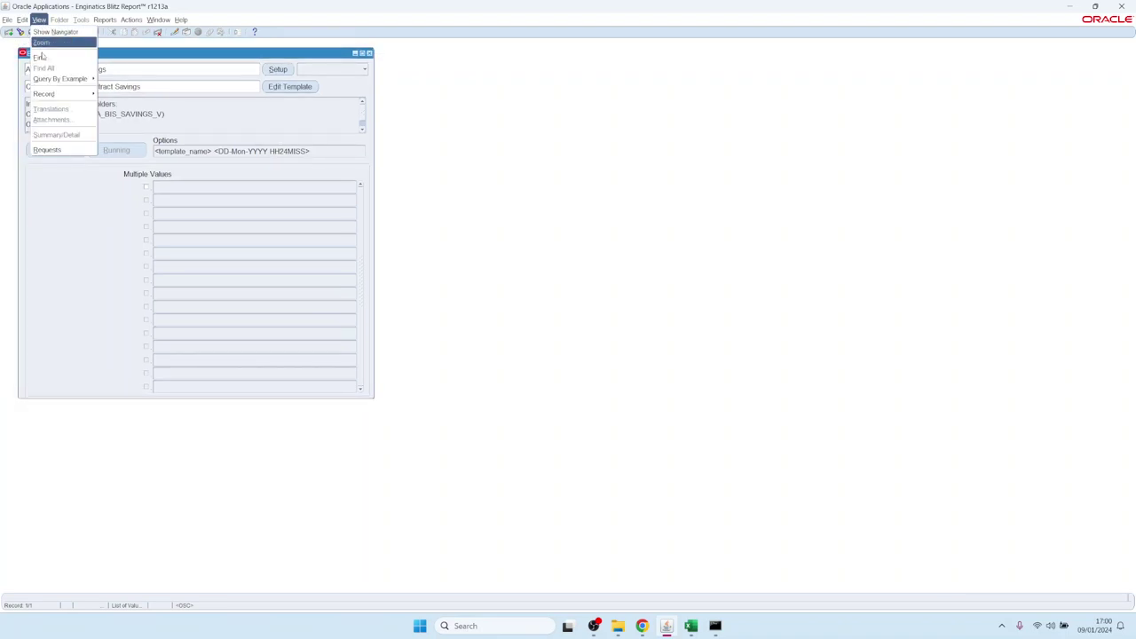
left_click(57, 151)
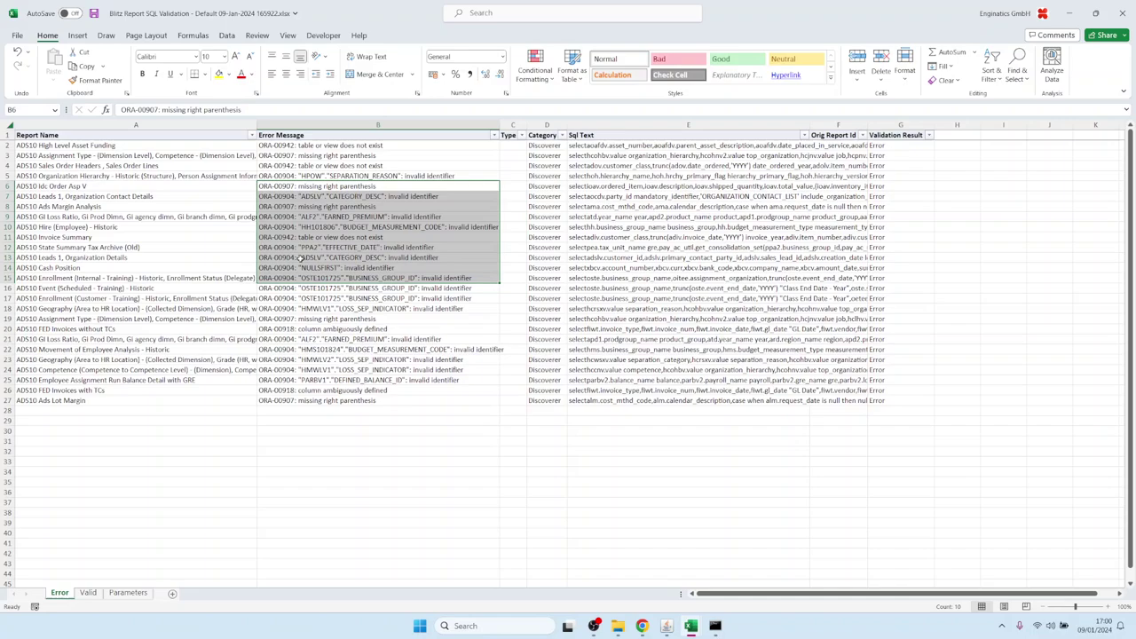
left_click(181, 244)
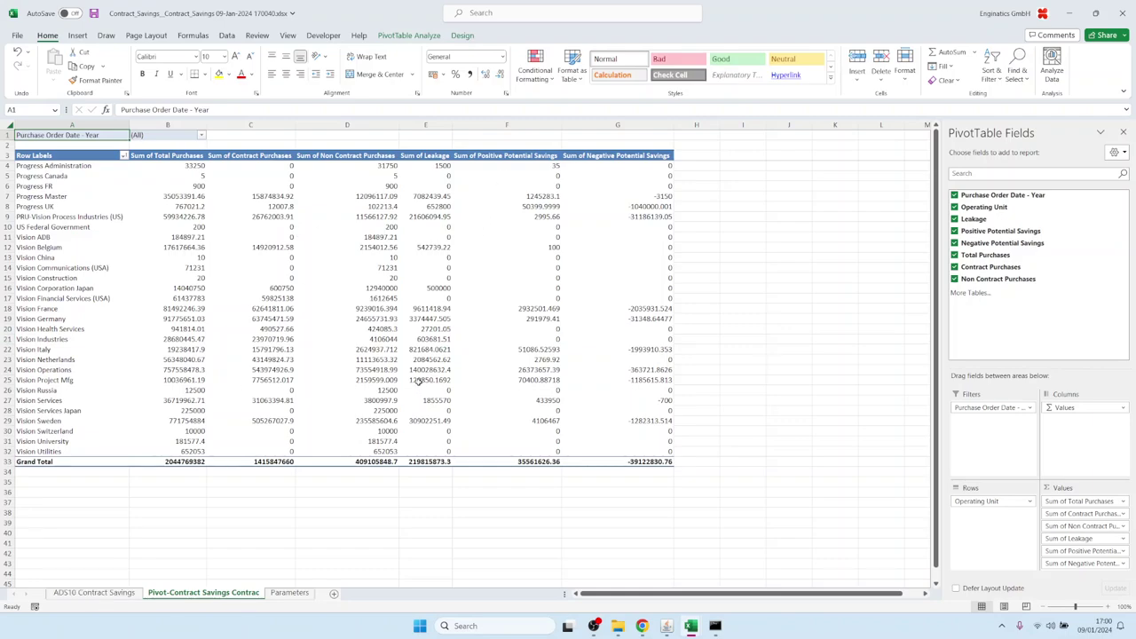
Step: Examine the ADS10 Contract Savings data sheet through its last row, then review the contract savings pivot table
left_click(95, 592)
left_click(169, 279)
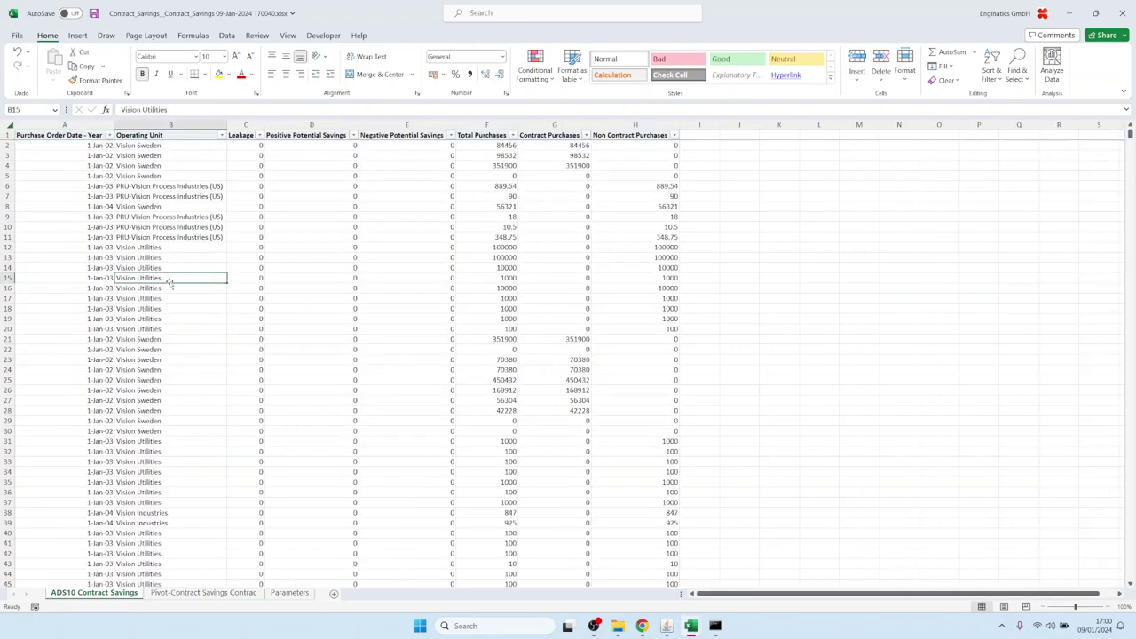
scroll(168, 280, "down", 20)
left_click(152, 359)
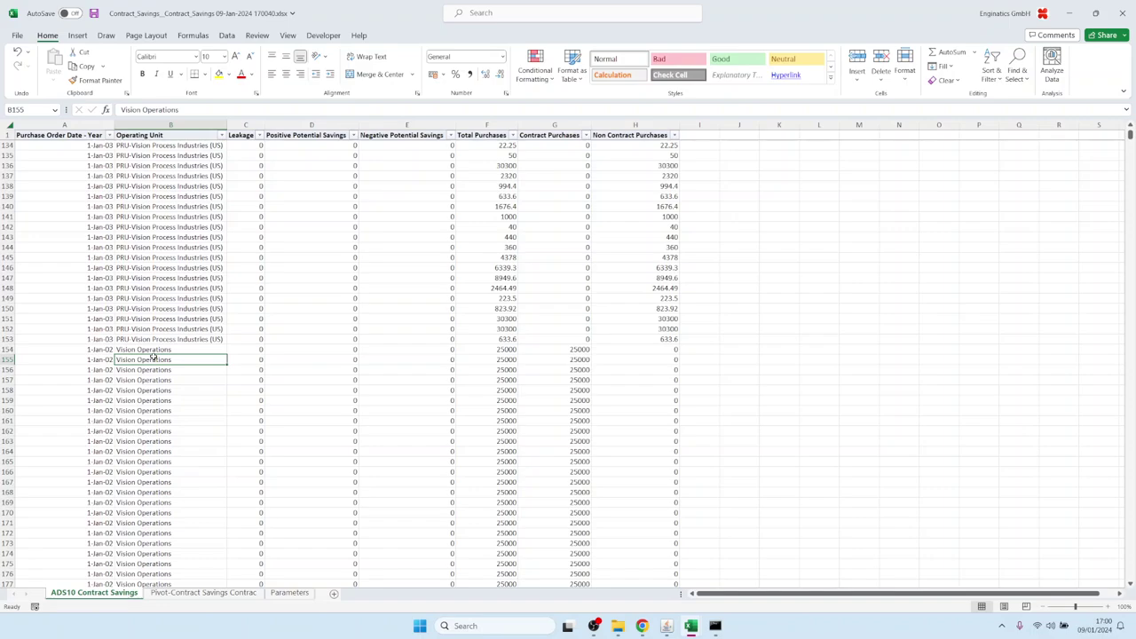
key("ctrl+Down")
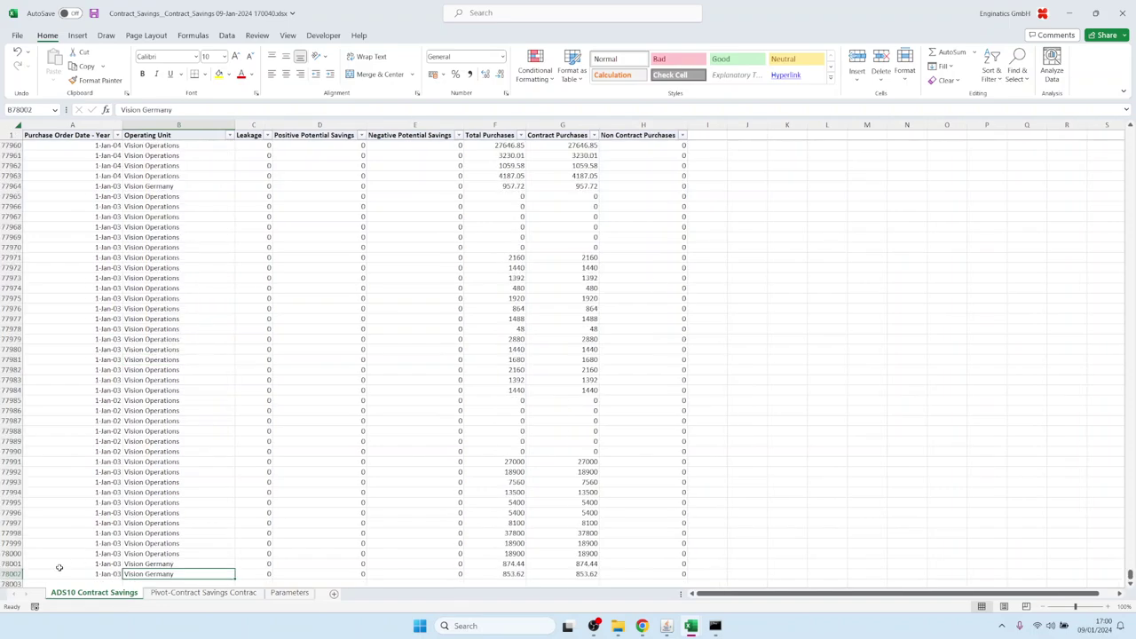
left_click(158, 434)
scroll(176, 399, "up", 2)
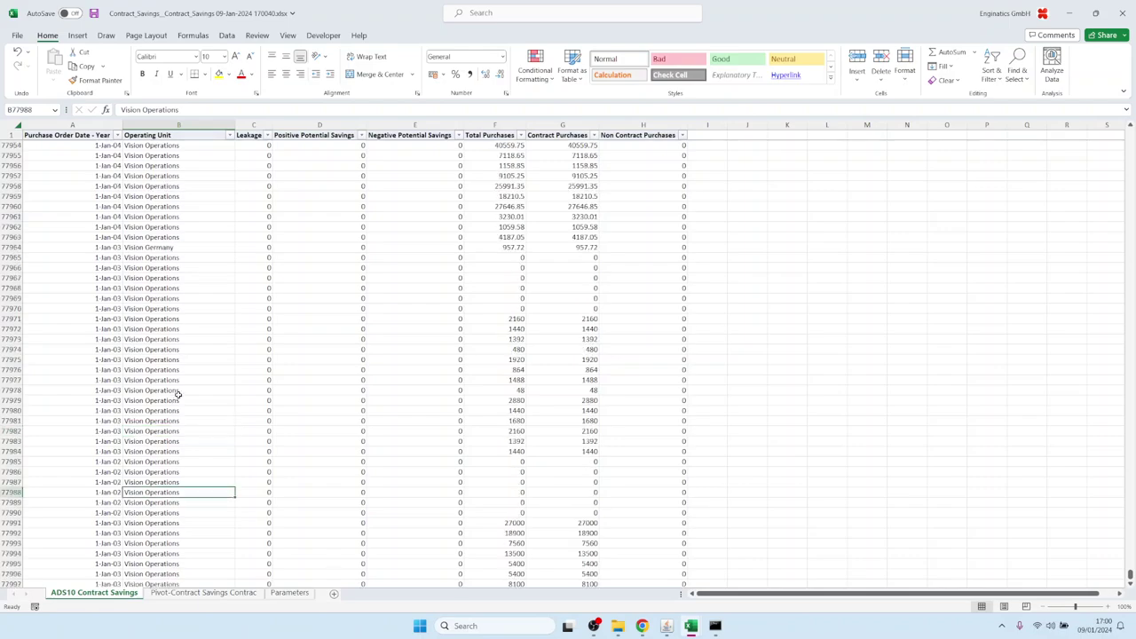
scroll(178, 393, "up", 10)
left_click(203, 592)
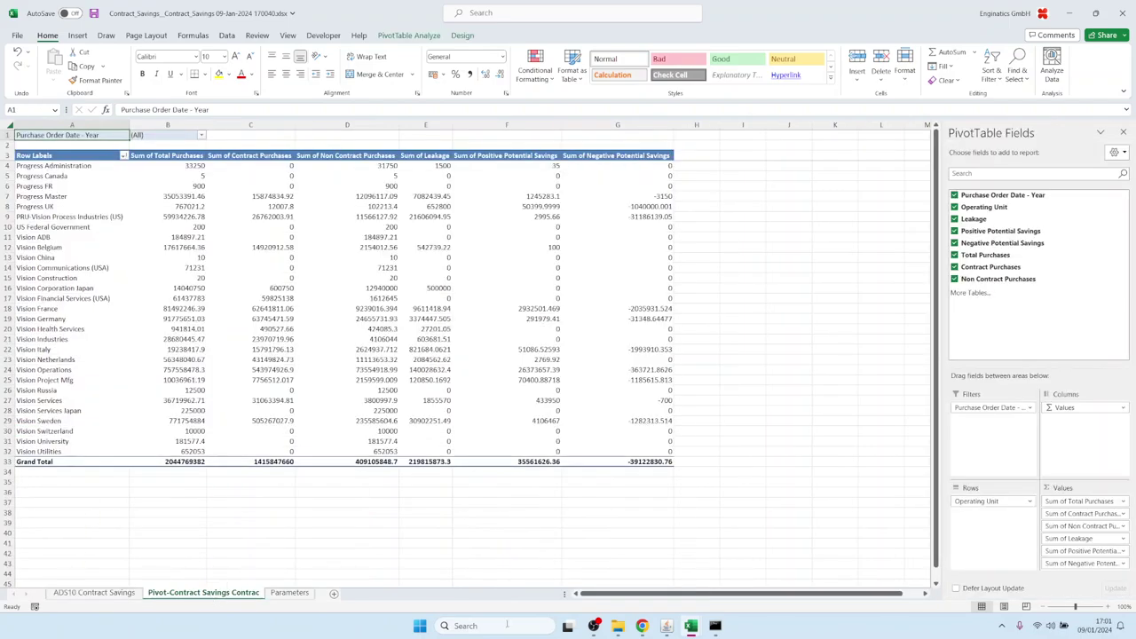
Step: Return to Oracle Applications and close the Blitz Reports form
left_click(667, 626)
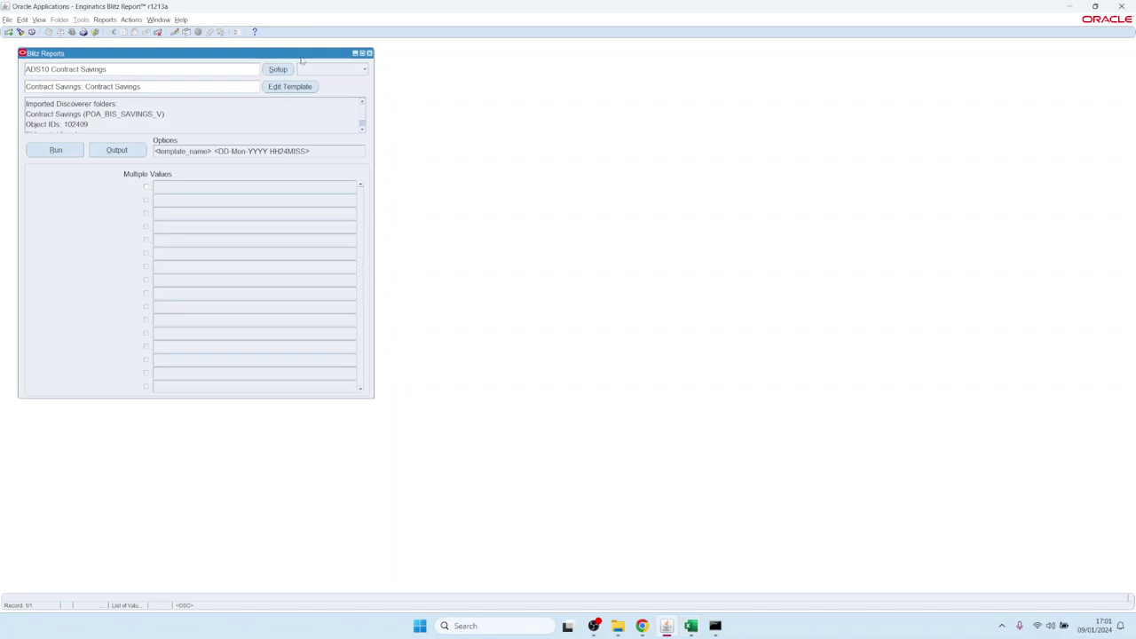
left_click(370, 53)
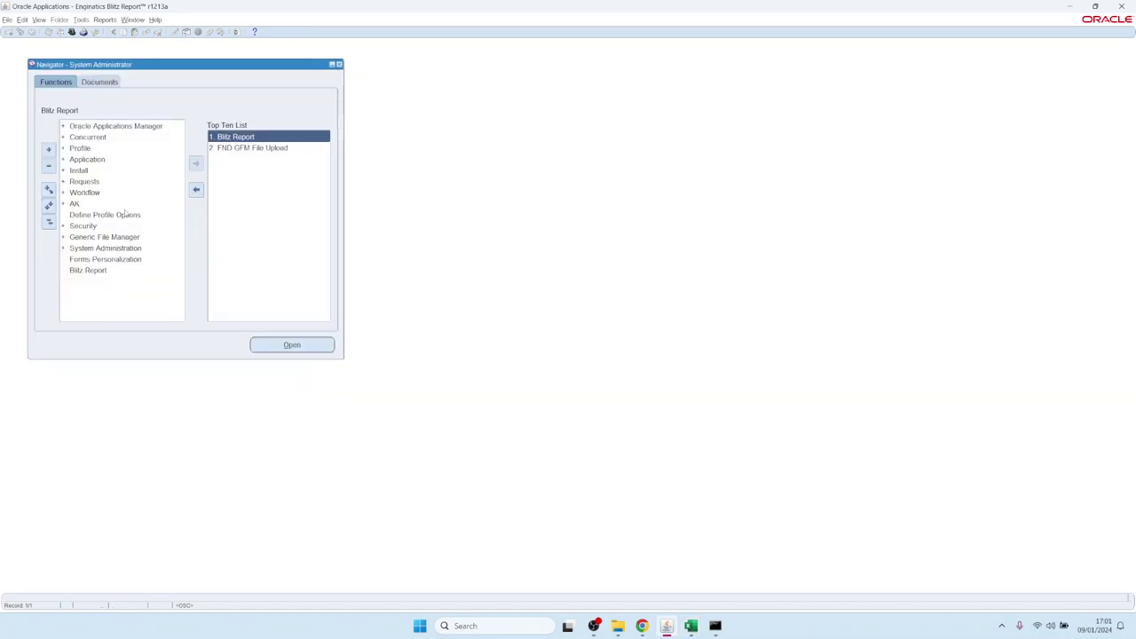